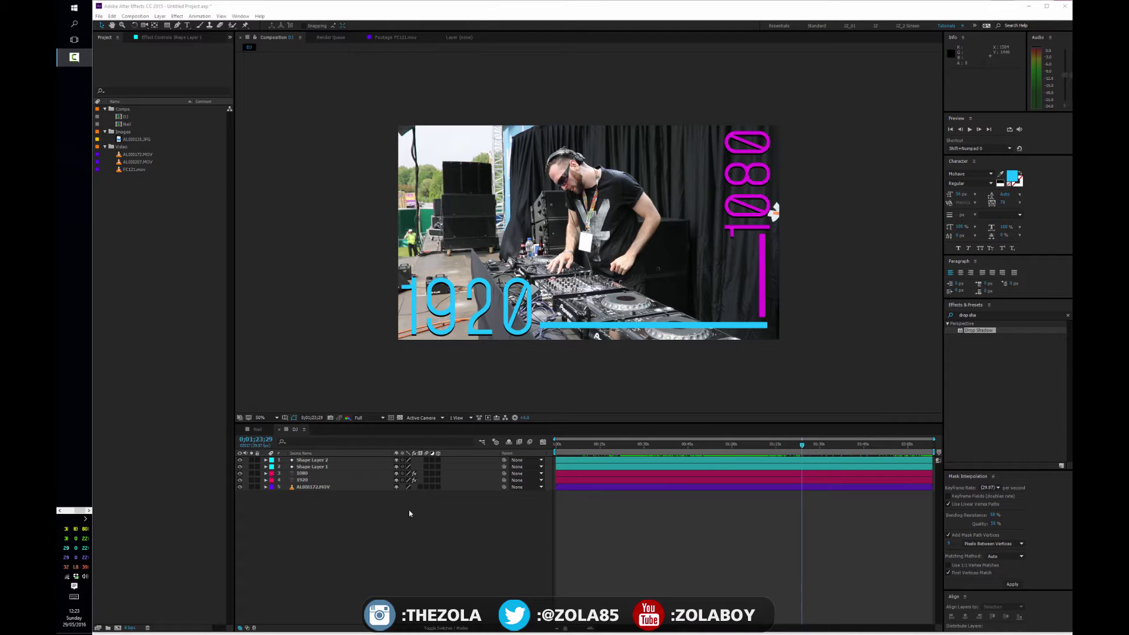
# - Preview the composition at different times and look over its video and text layers in the timeline
pyautogui.moveTo(376, 531); pyautogui.dragTo(294, 460)
pyautogui.click(420, 551)
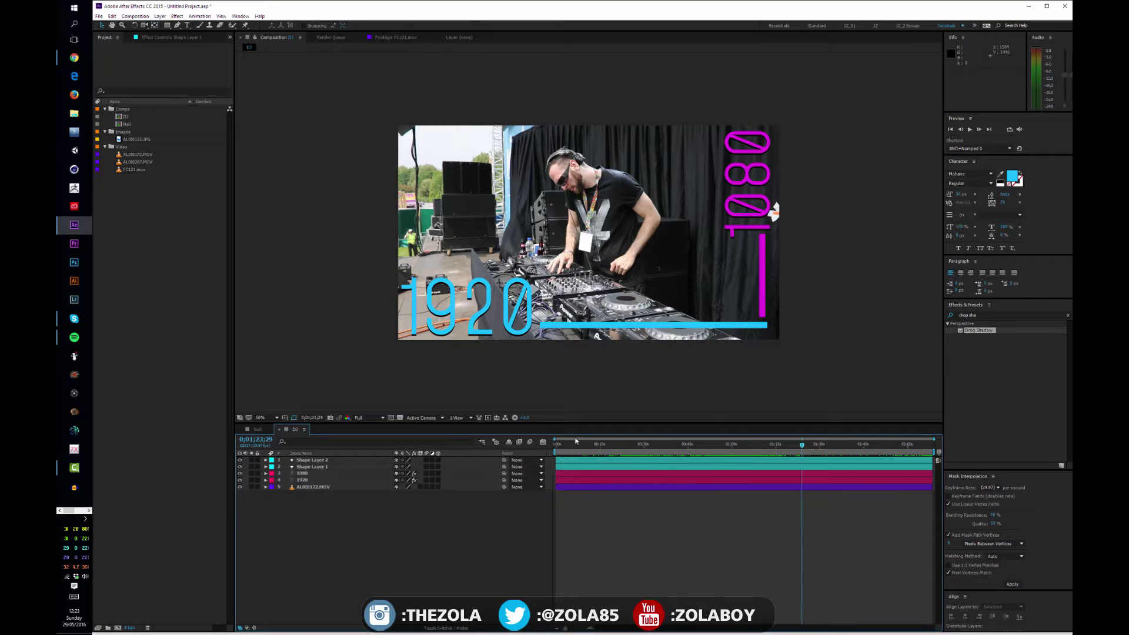
pyautogui.moveTo(576, 441); pyautogui.dragTo(735, 445)
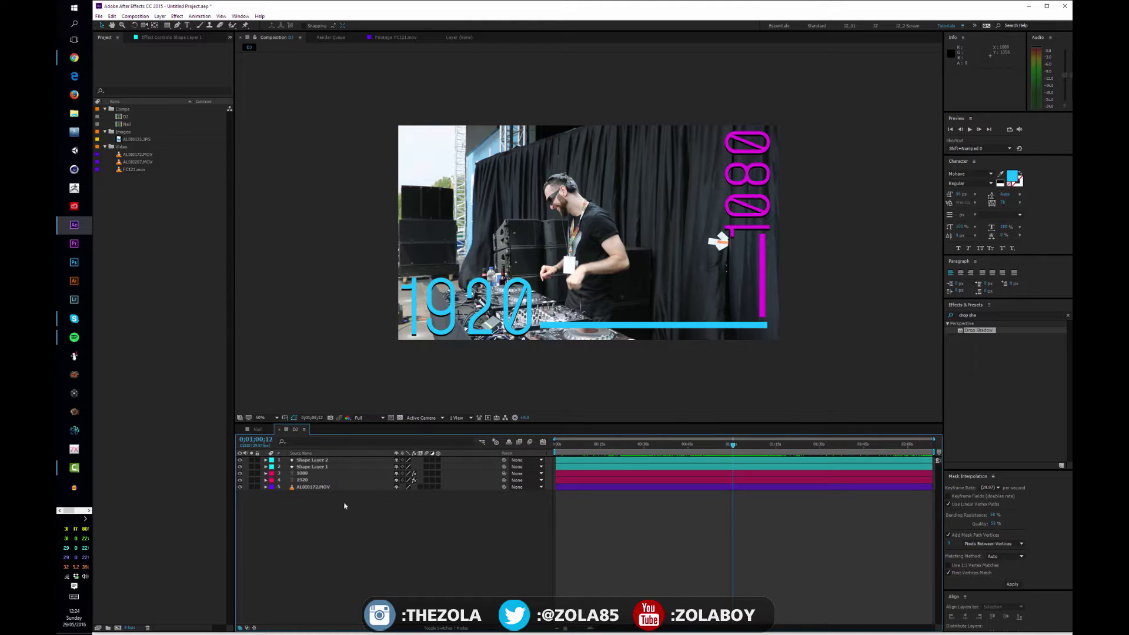
pyautogui.click(327, 487)
pyautogui.click(324, 481)
pyautogui.click(323, 474)
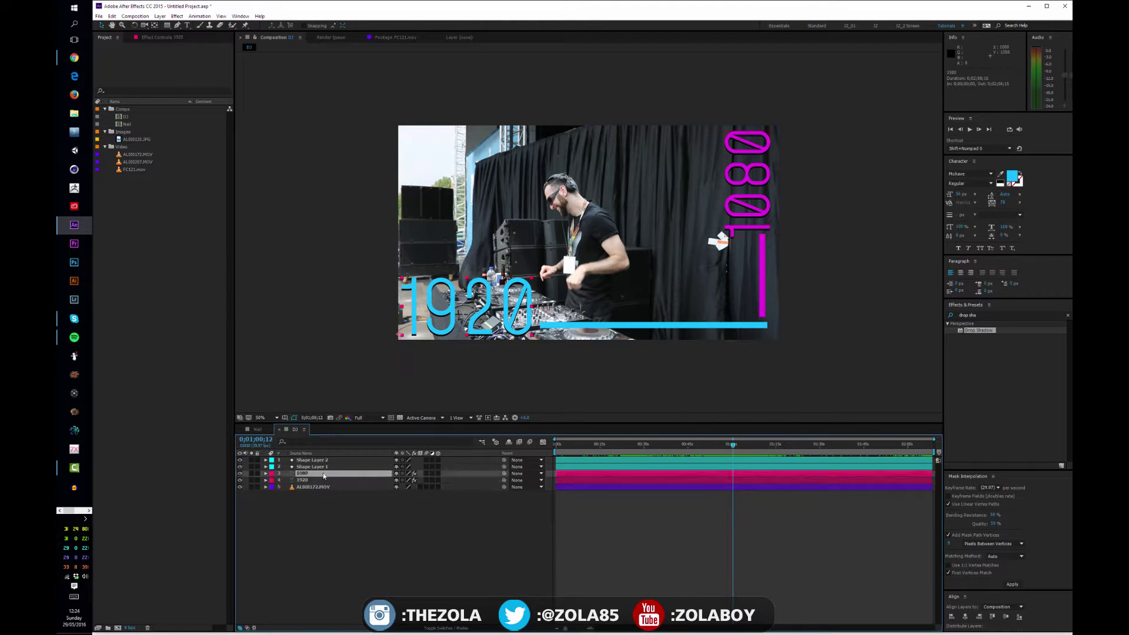
pyautogui.click(325, 482)
pyautogui.click(326, 487)
pyautogui.click(340, 499)
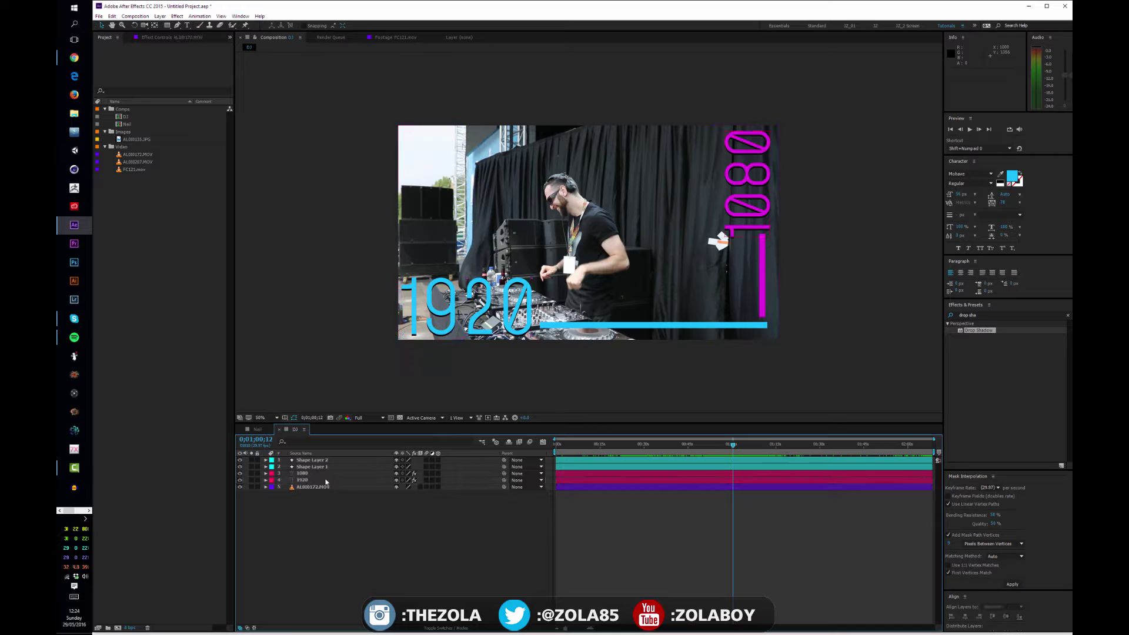
# - Examine the two shape layers and the 1080 text layer while previewing the first seconds of the composition
pyautogui.click(328, 461)
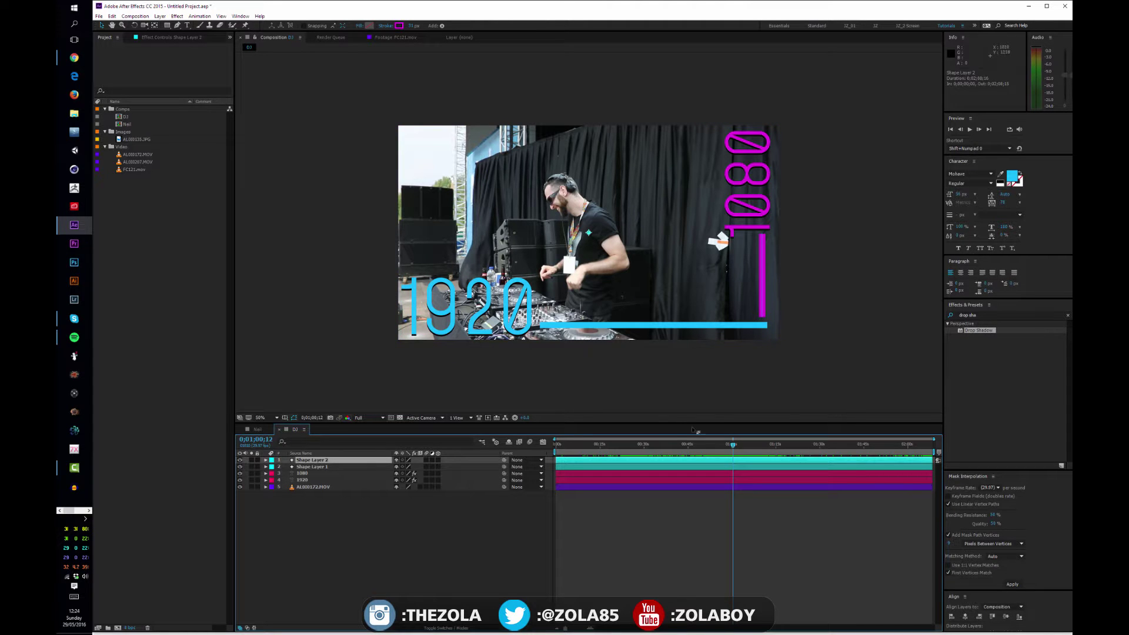
pyautogui.moveTo(559, 446); pyautogui.dragTo(584, 445)
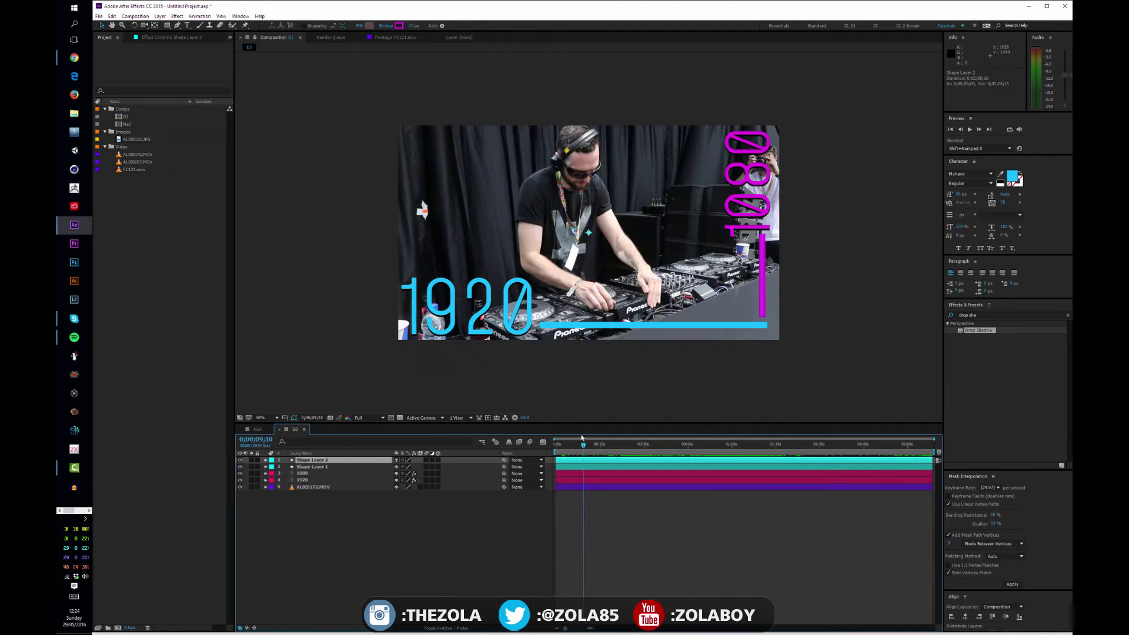
pyautogui.click(314, 465)
pyautogui.click(313, 460)
pyautogui.click(306, 474)
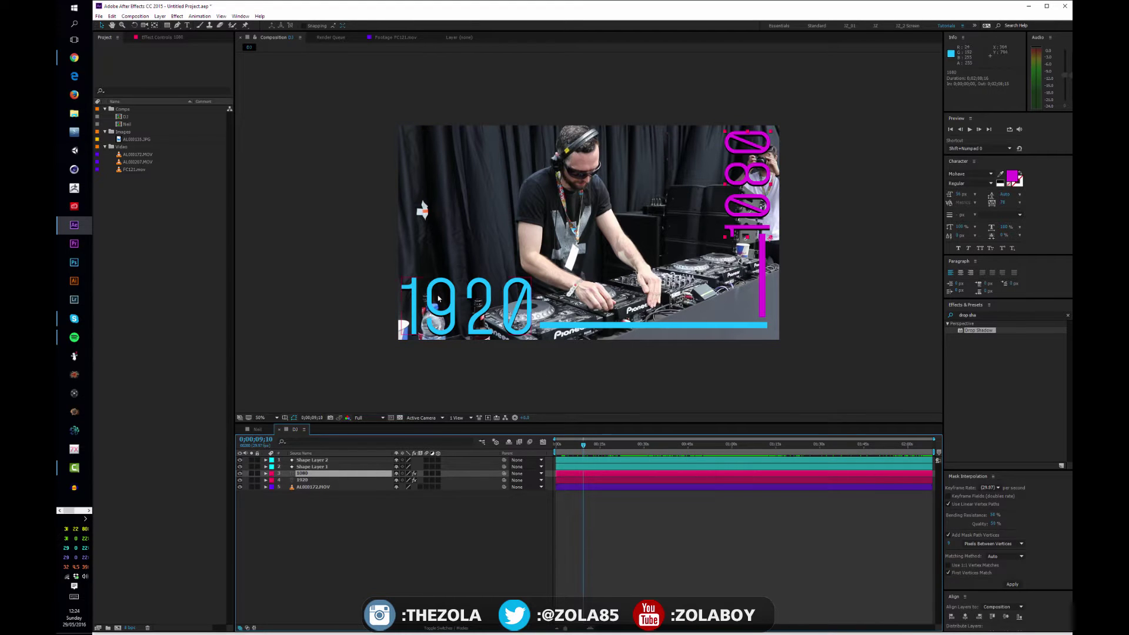
pyautogui.moveTo(560, 446); pyautogui.dragTo(571, 446)
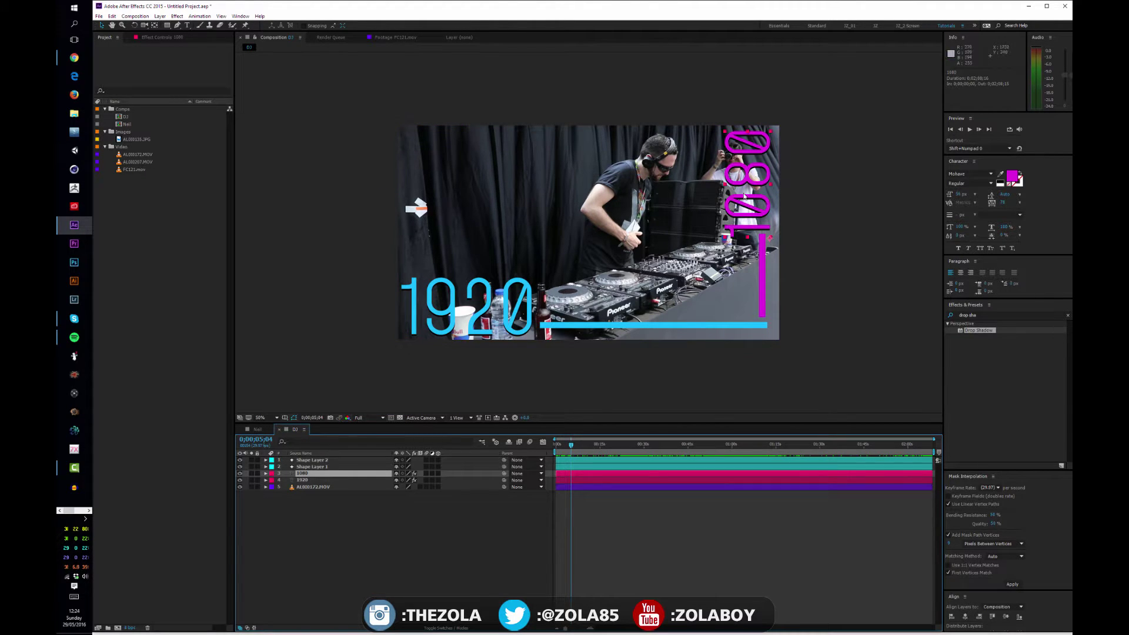
# - Extend the composition's duration to about 3 minutes 8 seconds and move the current time to its end
pyautogui.hotkey('ctrl', 'k')
pyautogui.moveTo(347, 152); pyautogui.dragTo(426, 178)
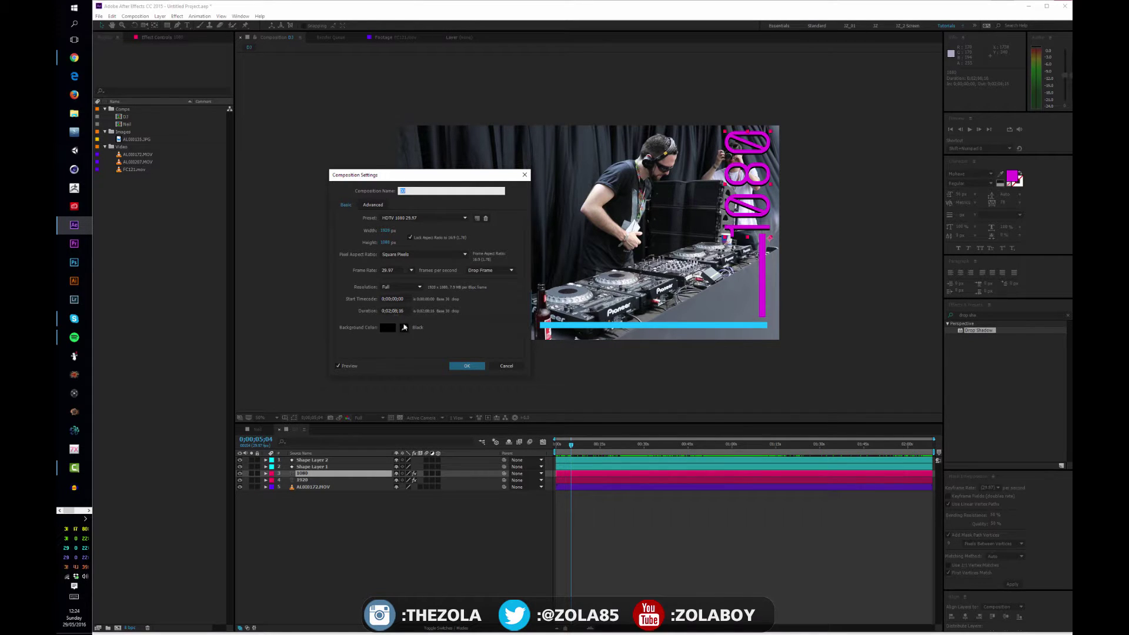
pyautogui.click(390, 311)
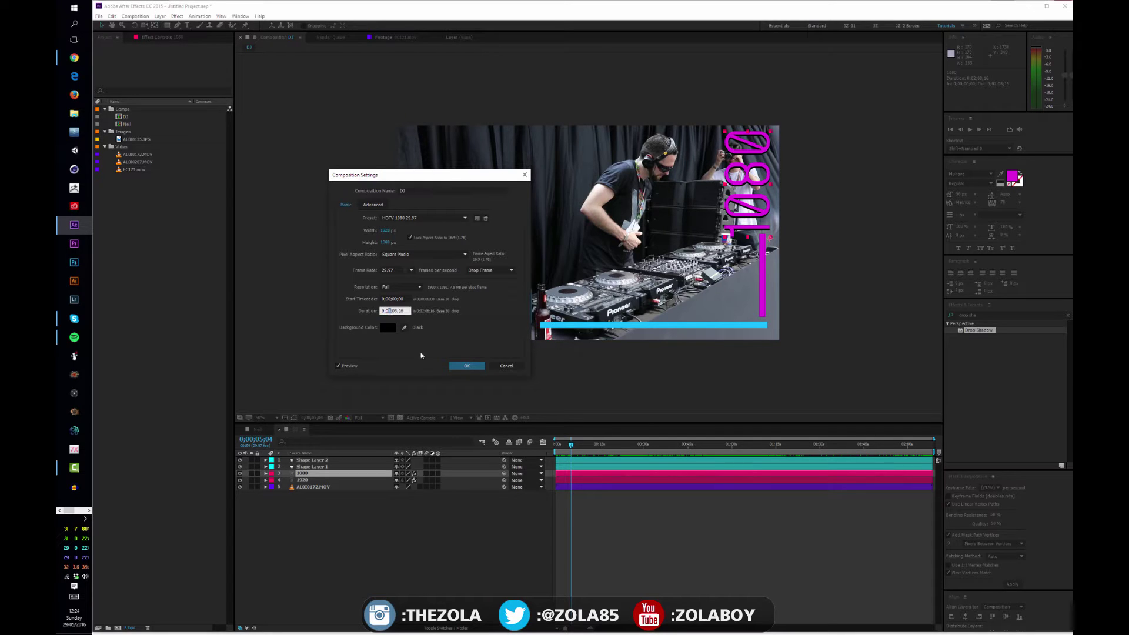
pyautogui.click(475, 367)
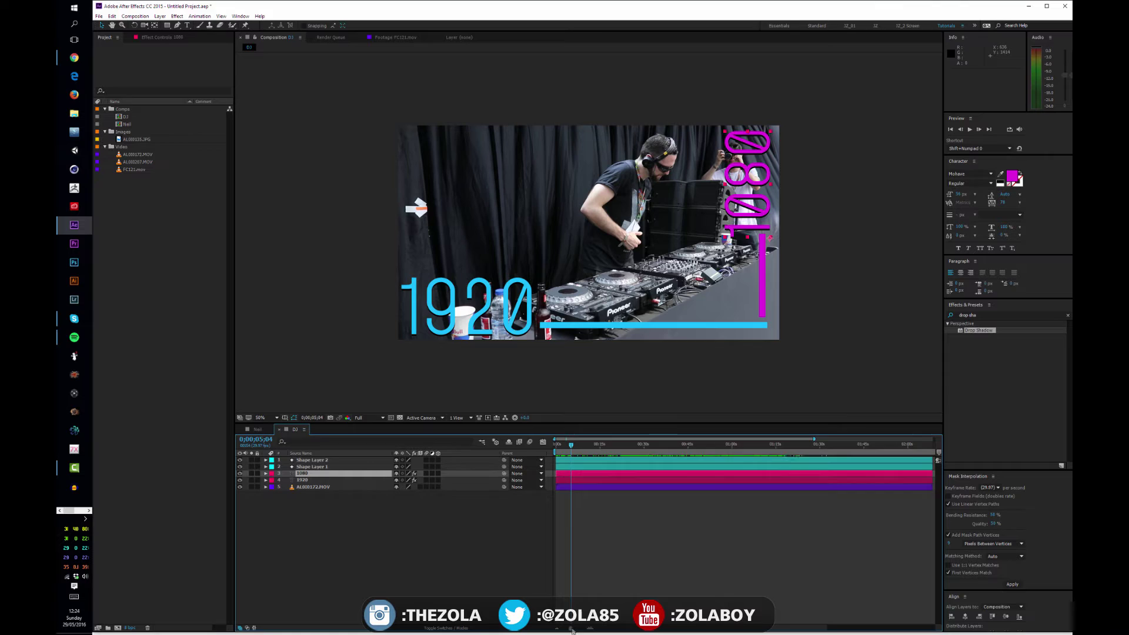
pyautogui.moveTo(572, 631); pyautogui.dragTo(589, 621)
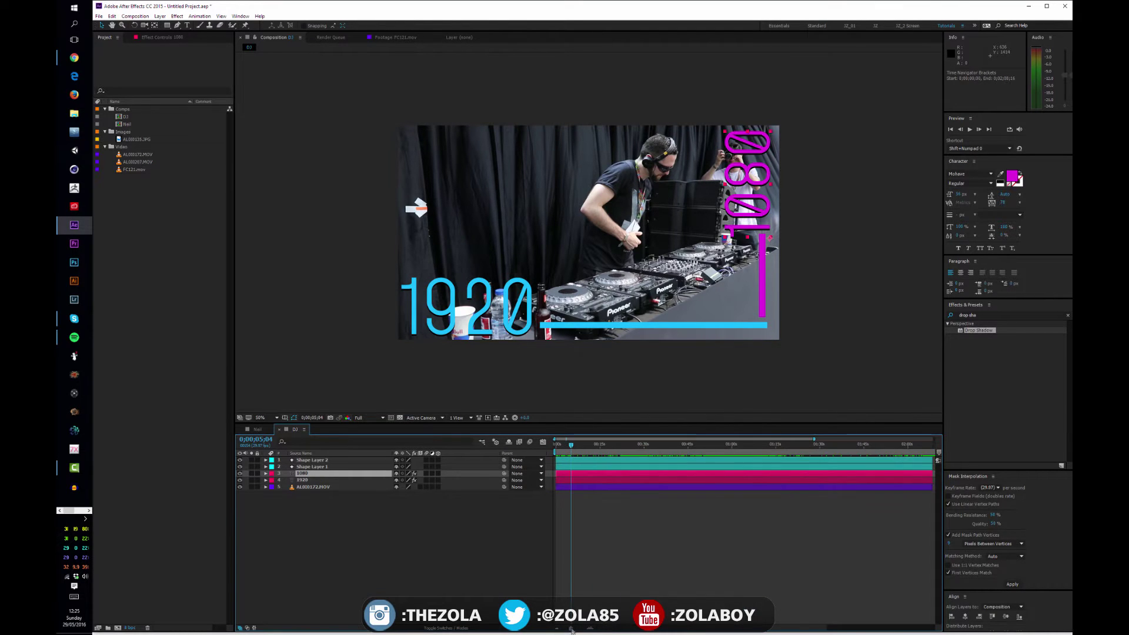
pyautogui.press('-')
pyautogui.moveTo(802, 453); pyautogui.dragTo(933, 447)
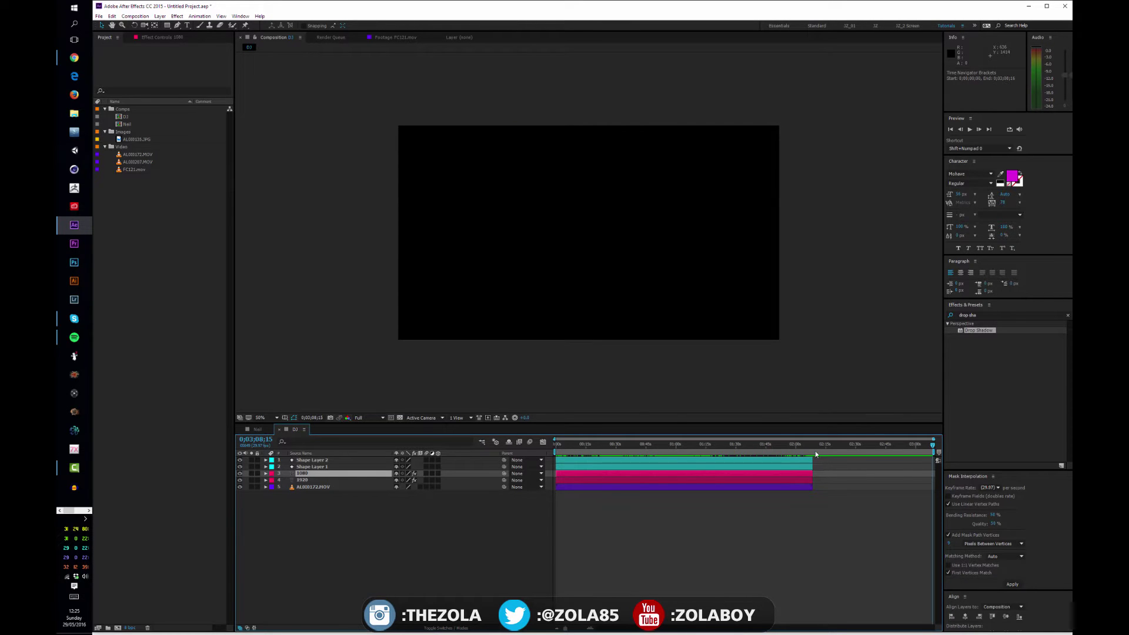
# - Extend both shape layers and the 1080 and 1920 text layers together to the end of the composition
pyautogui.moveTo(808, 447)
pyautogui.mouseDown()
pyautogui.moveTo(889, 445)
pyautogui.moveTo(803, 452)
pyautogui.moveTo(814, 451)
pyautogui.mouseUp()
pyautogui.click(321, 461)
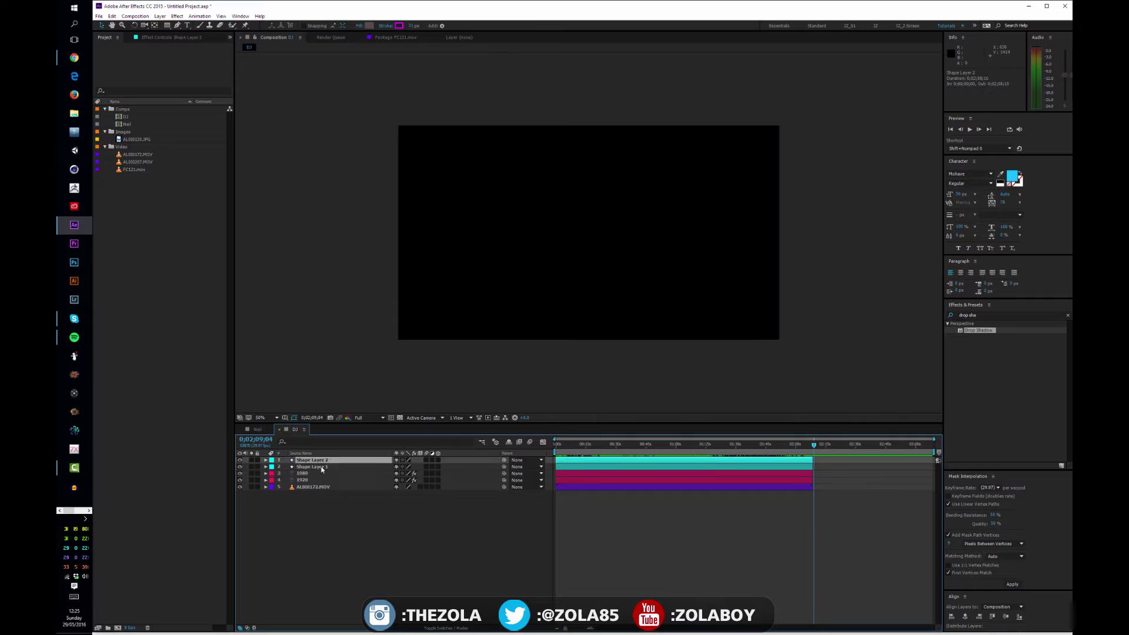
pyautogui.keyDown('ctrl'); pyautogui.click(320, 467); pyautogui.keyUp('ctrl')
pyautogui.keyDown('ctrl'); pyautogui.click(320, 473); pyautogui.keyUp('ctrl')
pyautogui.keyDown('ctrl'); pyautogui.click(321, 480); pyautogui.keyUp('ctrl')
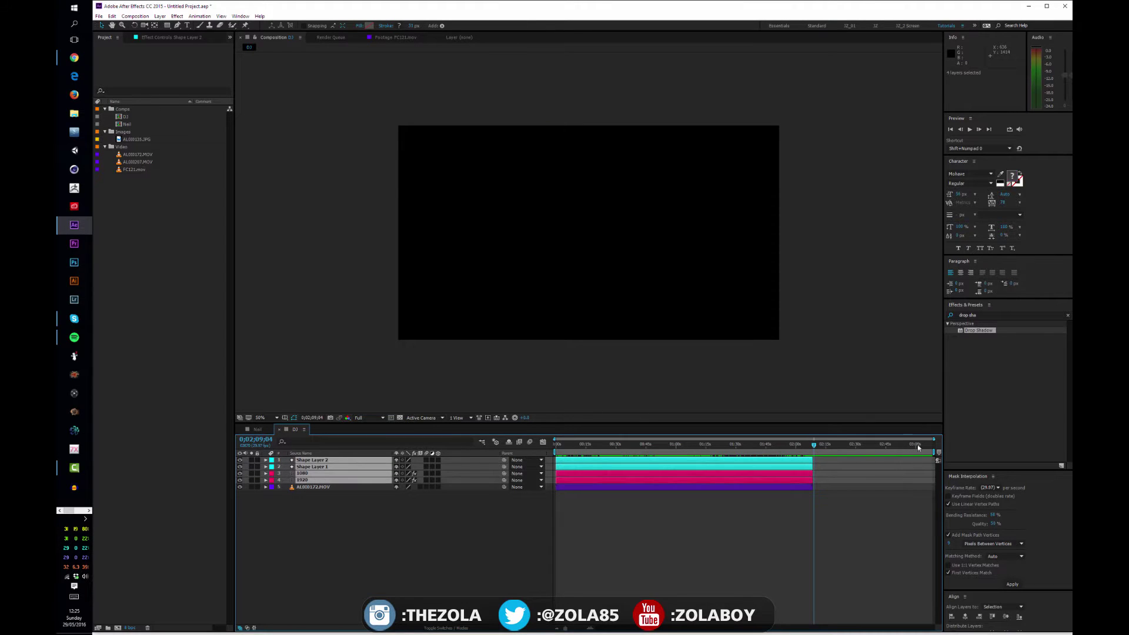
pyautogui.moveTo(812, 464); pyautogui.dragTo(836, 464)
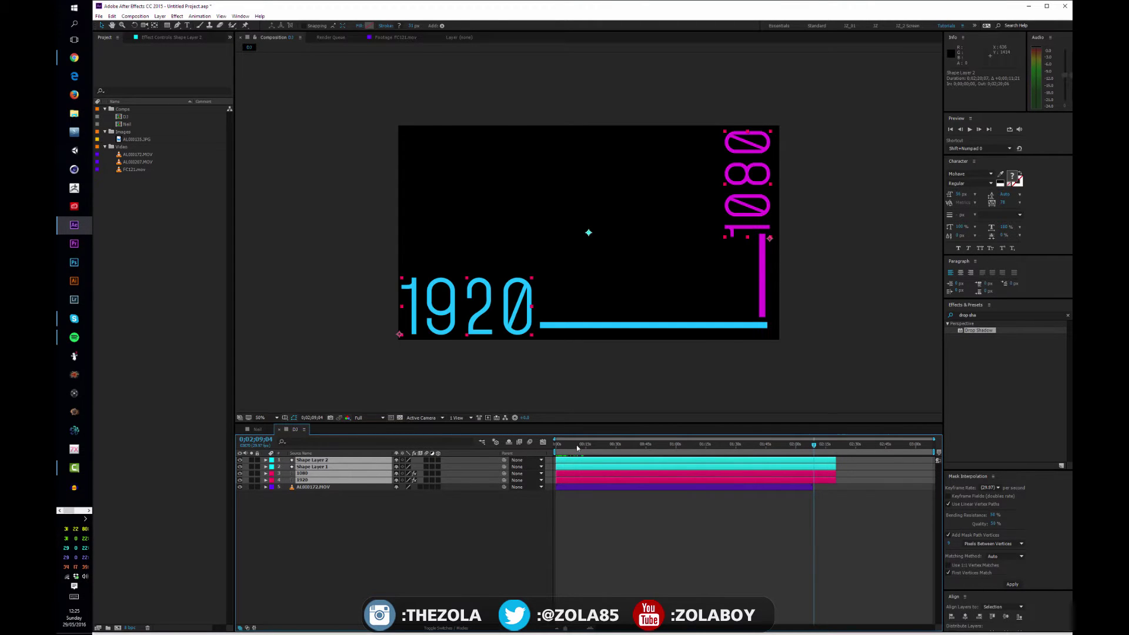
pyautogui.click(564, 446)
pyautogui.moveTo(556, 464)
pyautogui.mouseDown()
pyautogui.moveTo(575, 457)
pyautogui.moveTo(557, 460)
pyautogui.mouseUp()
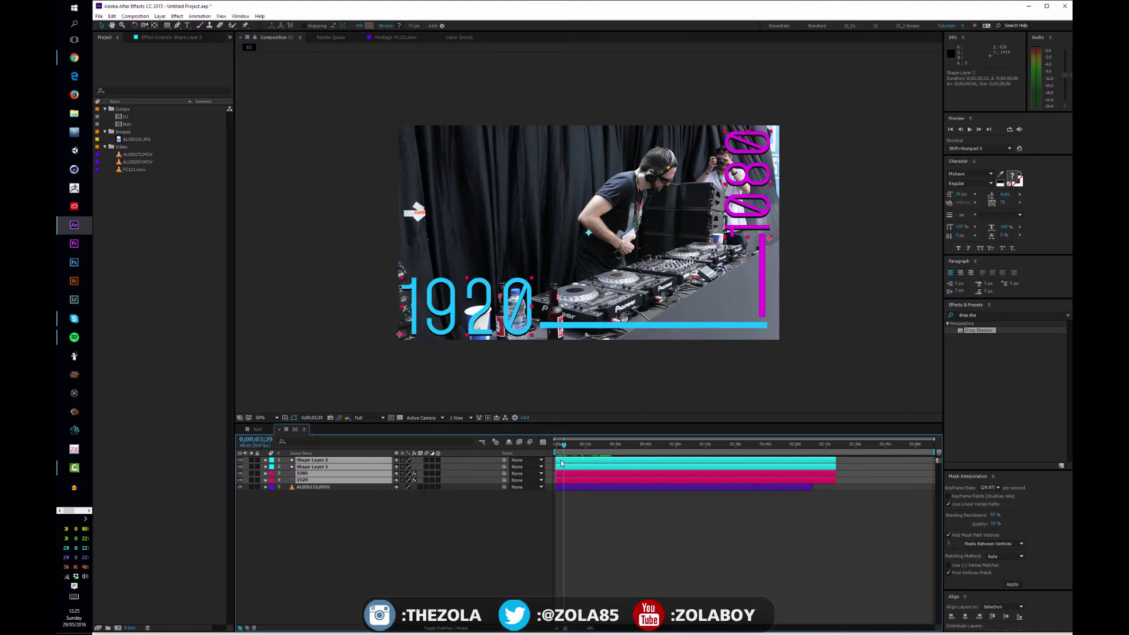
pyautogui.moveTo(836, 465); pyautogui.dragTo(934, 465)
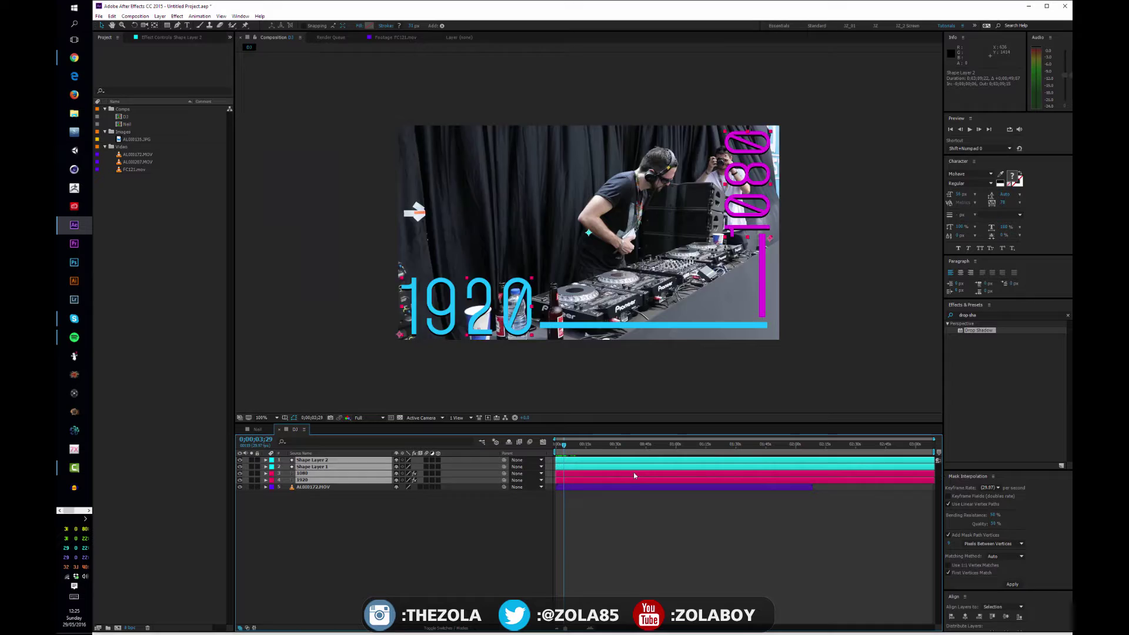
pyautogui.press('.')
pyautogui.click(583, 503)
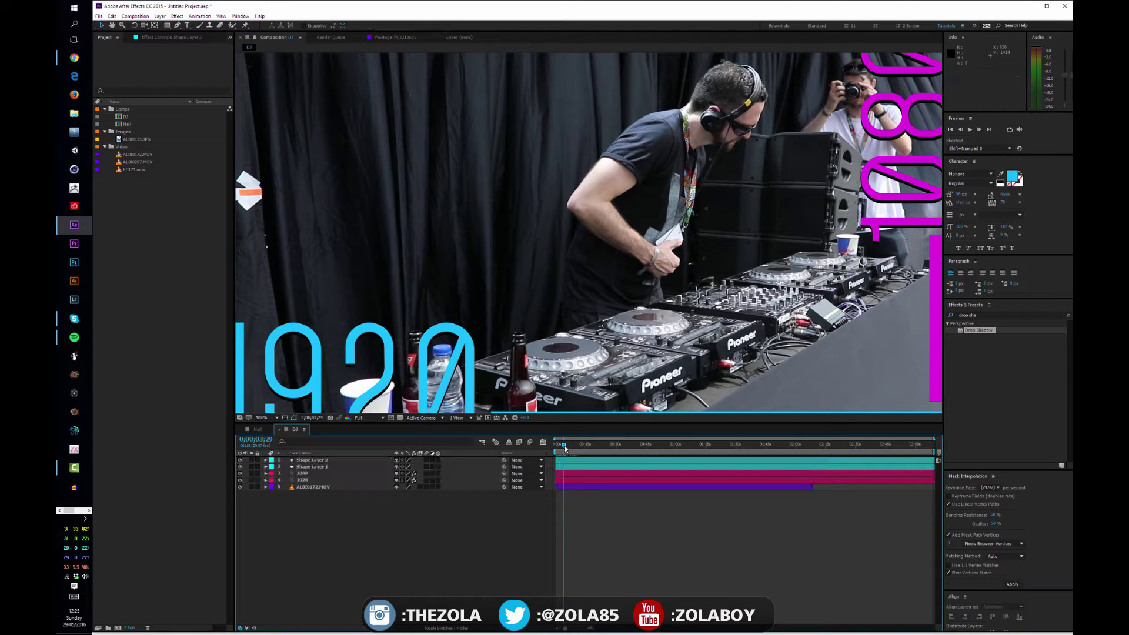
pyautogui.press(',')
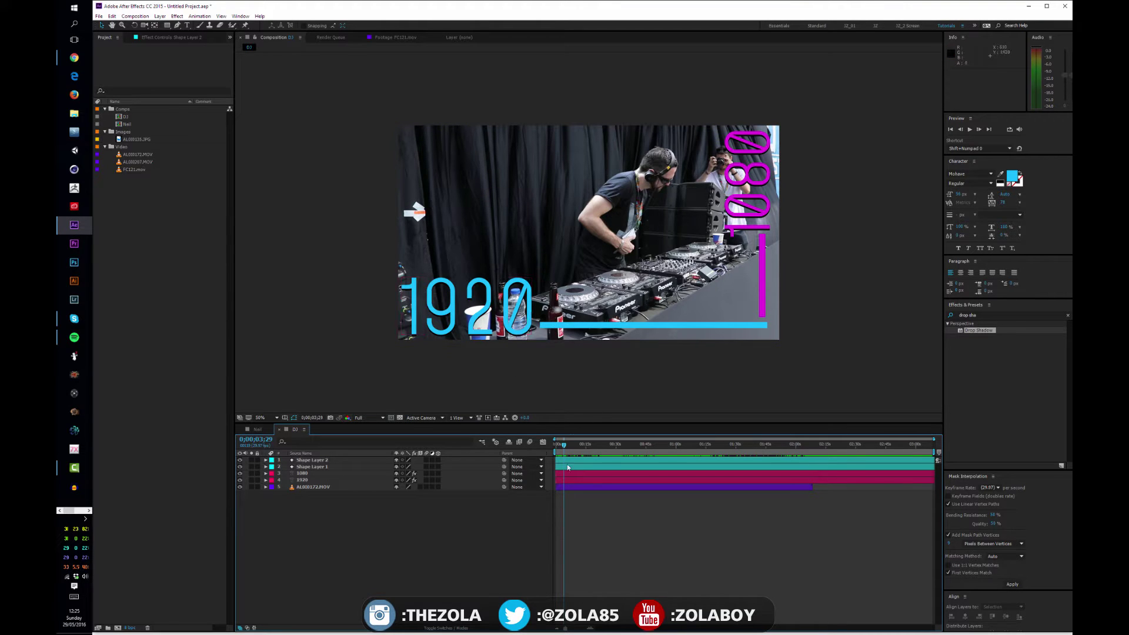
pyautogui.moveTo(557, 447); pyautogui.dragTo(569, 445)
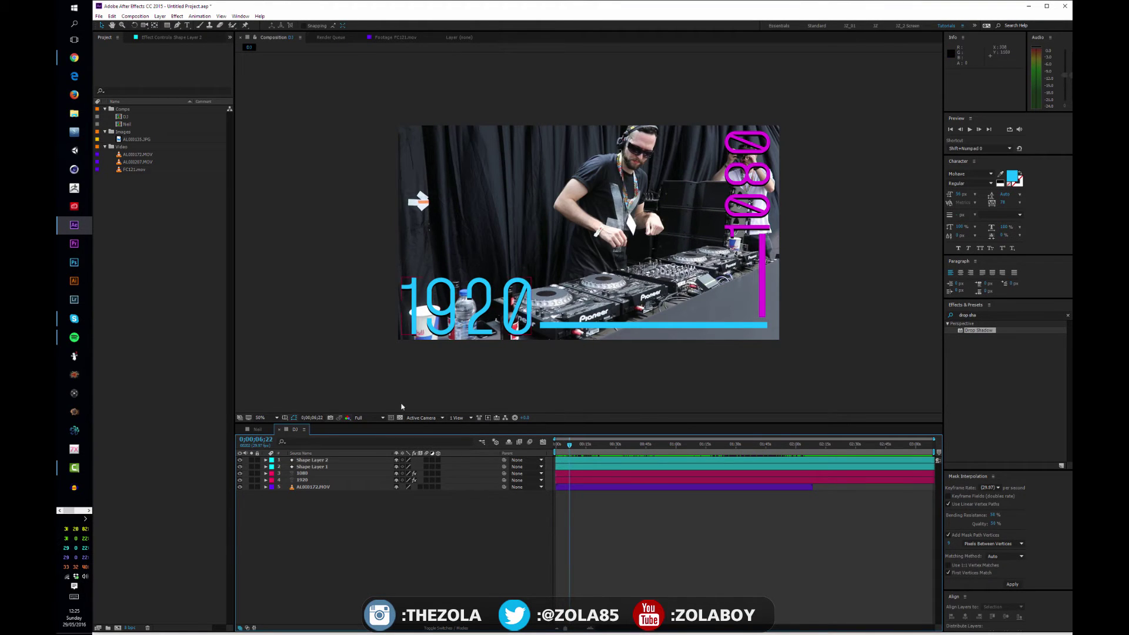
# - Solo the two shape layers, adding the 1080 text, the 1920 text and finally the video layer
pyautogui.click(303, 463)
pyautogui.keyDown('shift'); pyautogui.click(310, 467); pyautogui.keyUp('shift')
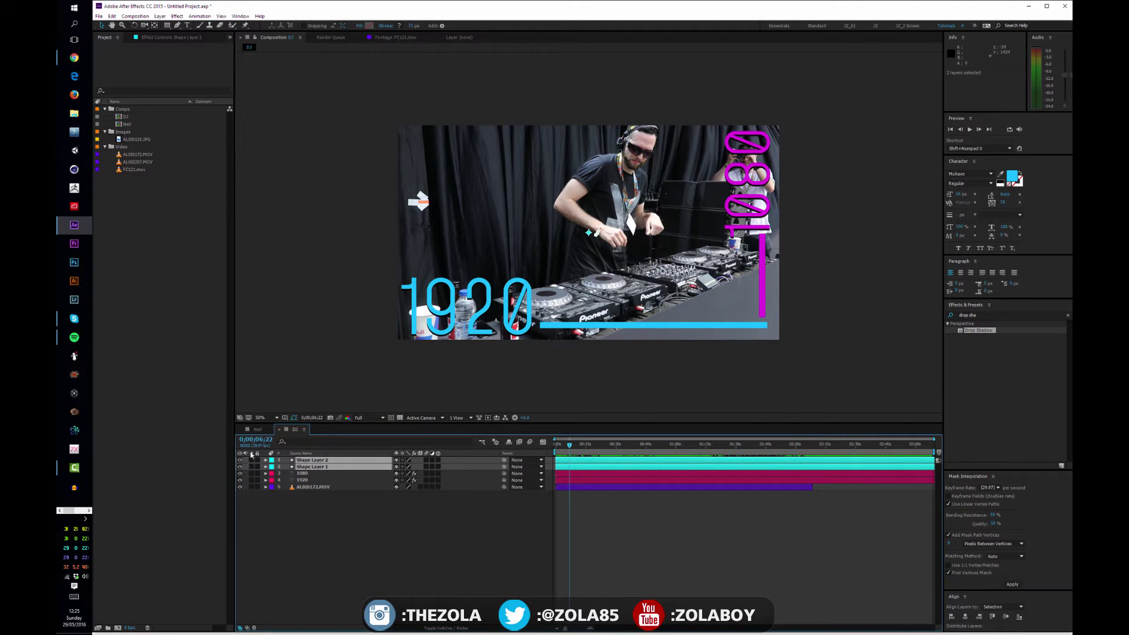
pyautogui.moveTo(252, 460); pyautogui.dragTo(251, 467)
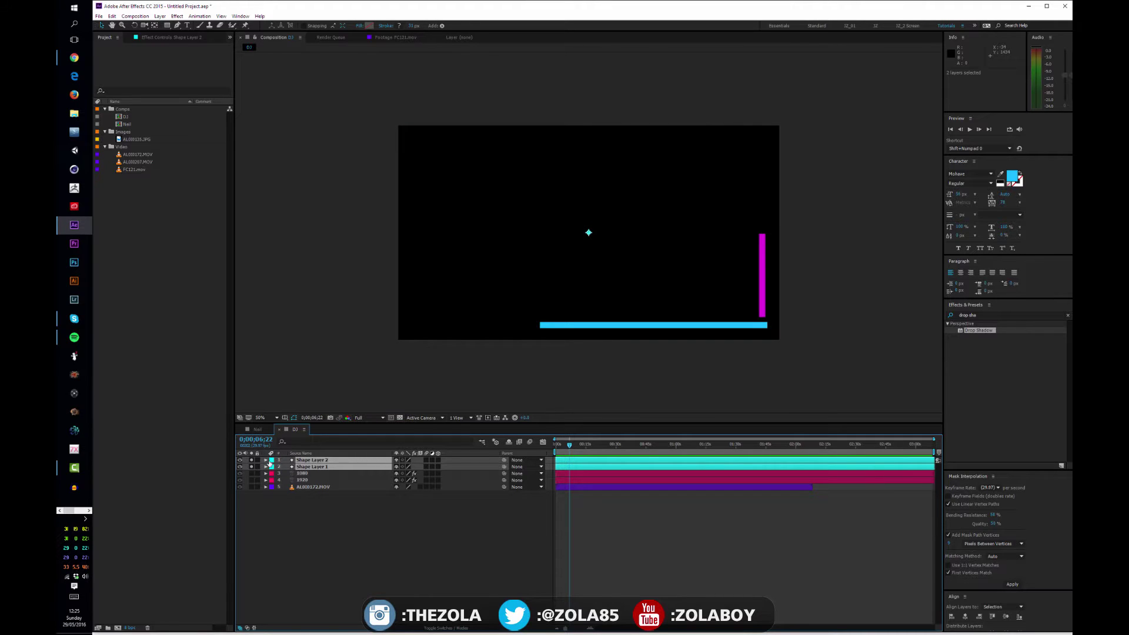
pyautogui.click(252, 473)
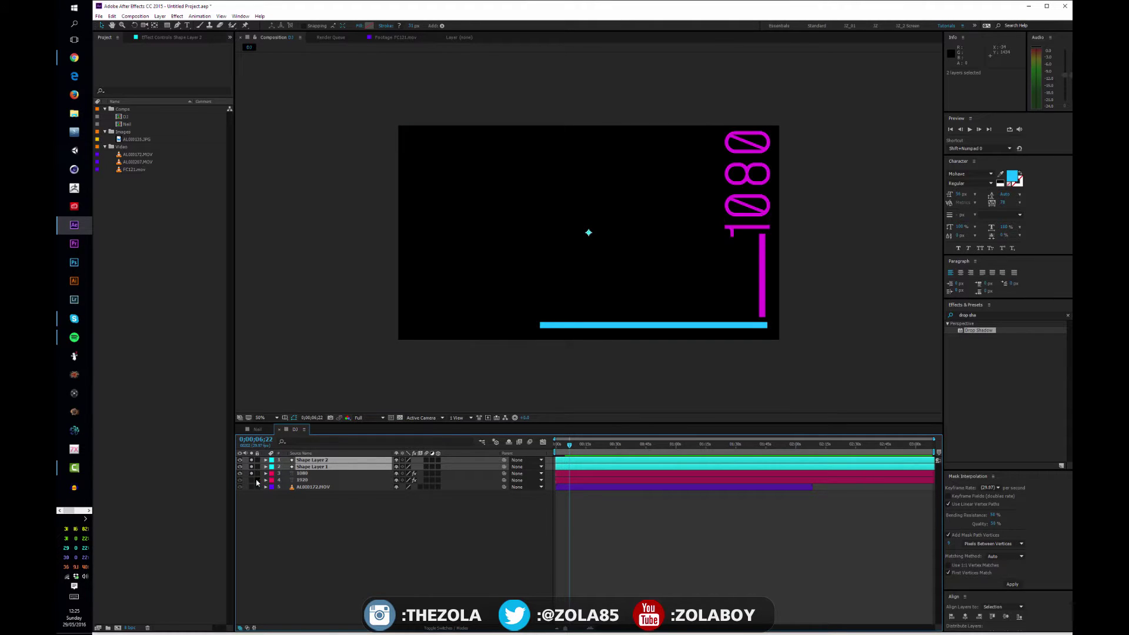
pyautogui.click(252, 480)
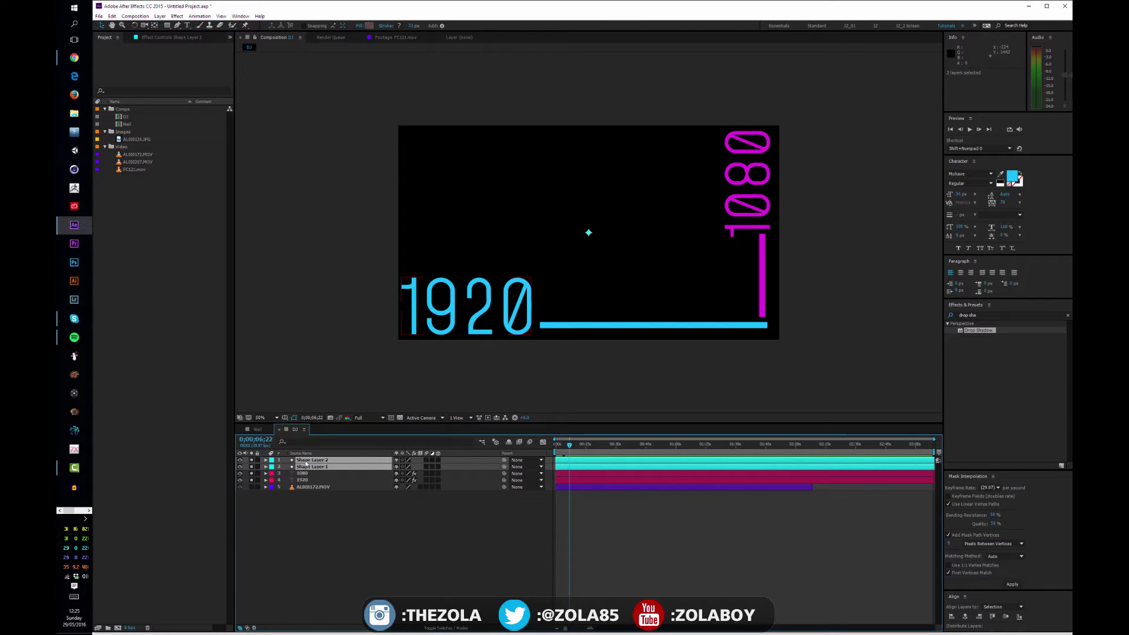
pyautogui.click(318, 494)
pyautogui.click(252, 487)
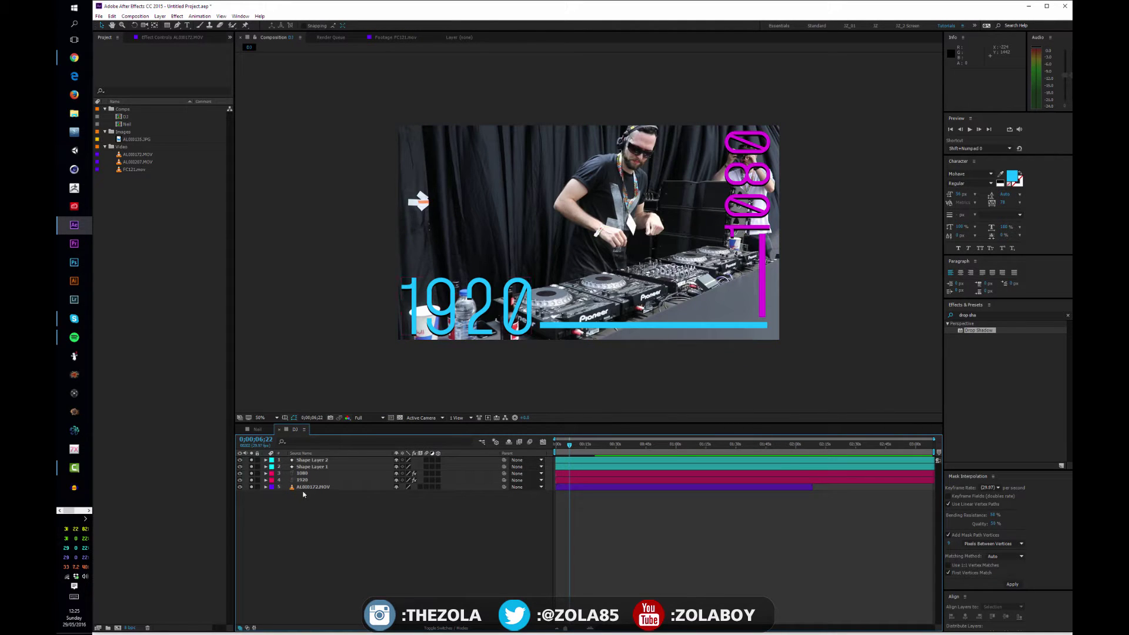
# - Move the video layer to the top of the layer stack and preview how it covers the overlays
pyautogui.moveTo(305, 488); pyautogui.dragTo(308, 458)
pyautogui.click(343, 550)
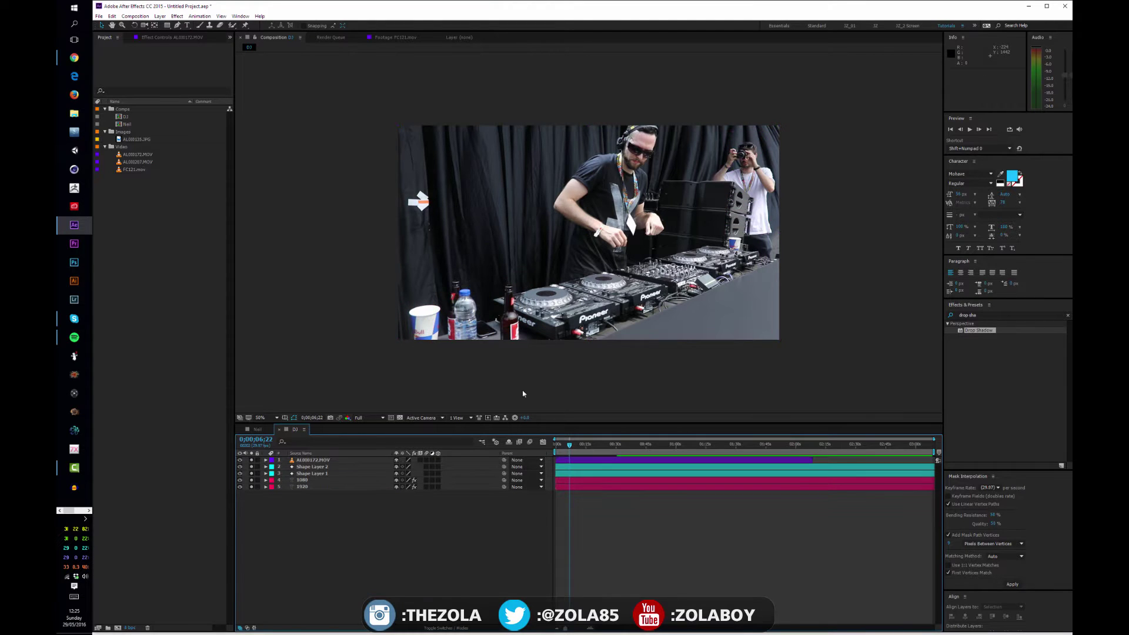
pyautogui.moveTo(562, 444); pyautogui.dragTo(597, 444)
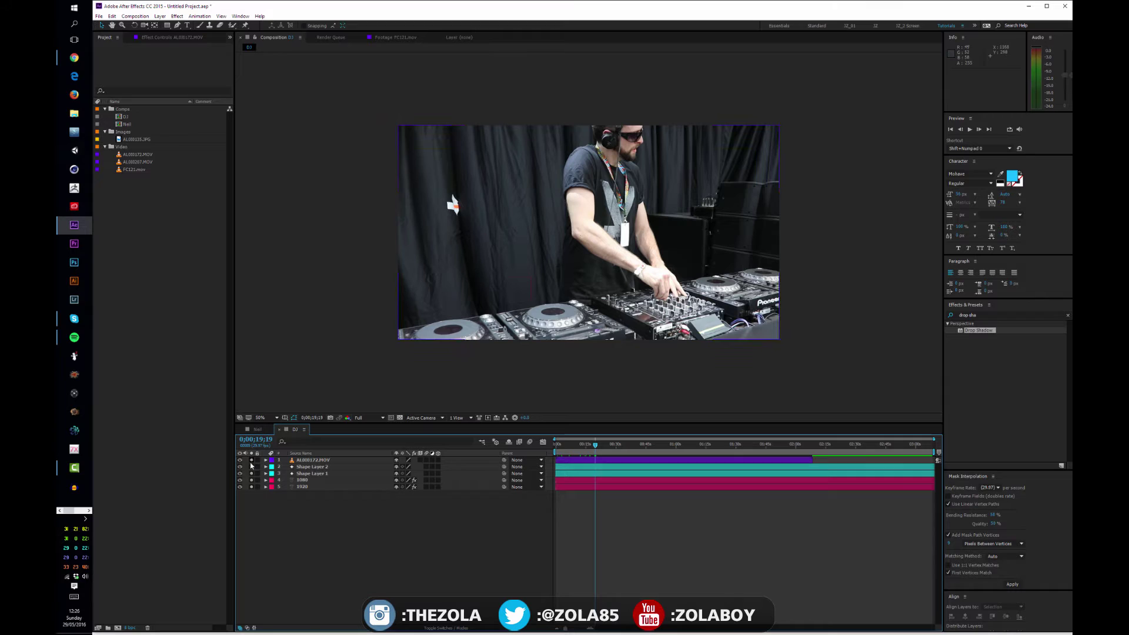
# - Turn off solo on all five layers and return the video layer to the bottom of the stack
pyautogui.moveTo(251, 461); pyautogui.dragTo(252, 488)
pyautogui.moveTo(307, 461); pyautogui.dragTo(330, 524)
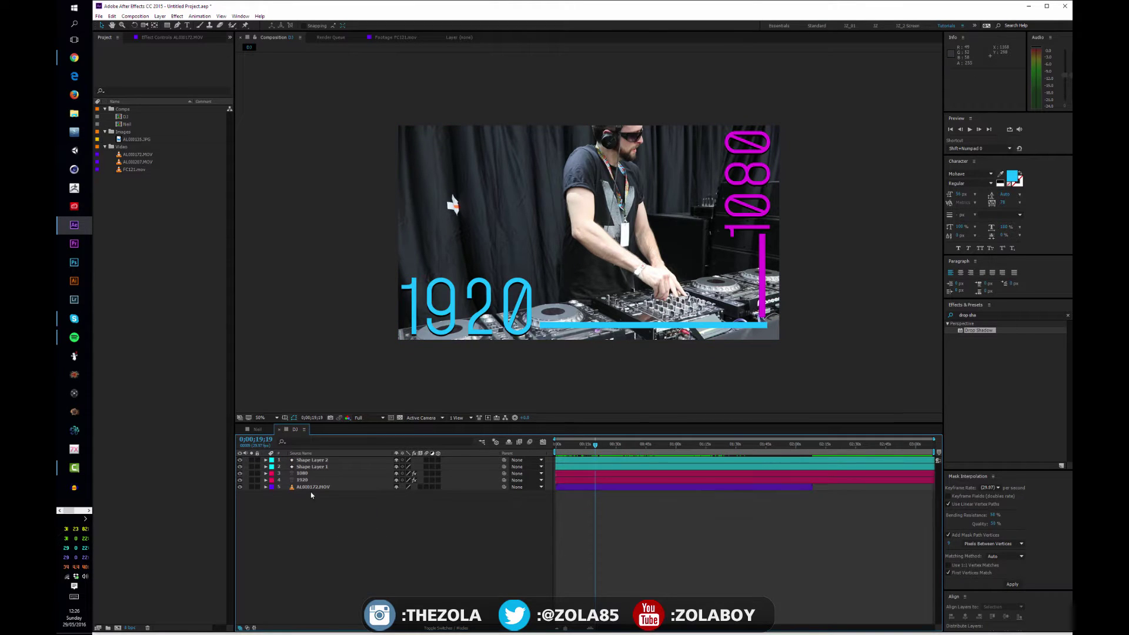
# - Hide the two shape layers and both text layers, and preview the video footage on its own
pyautogui.click(327, 480)
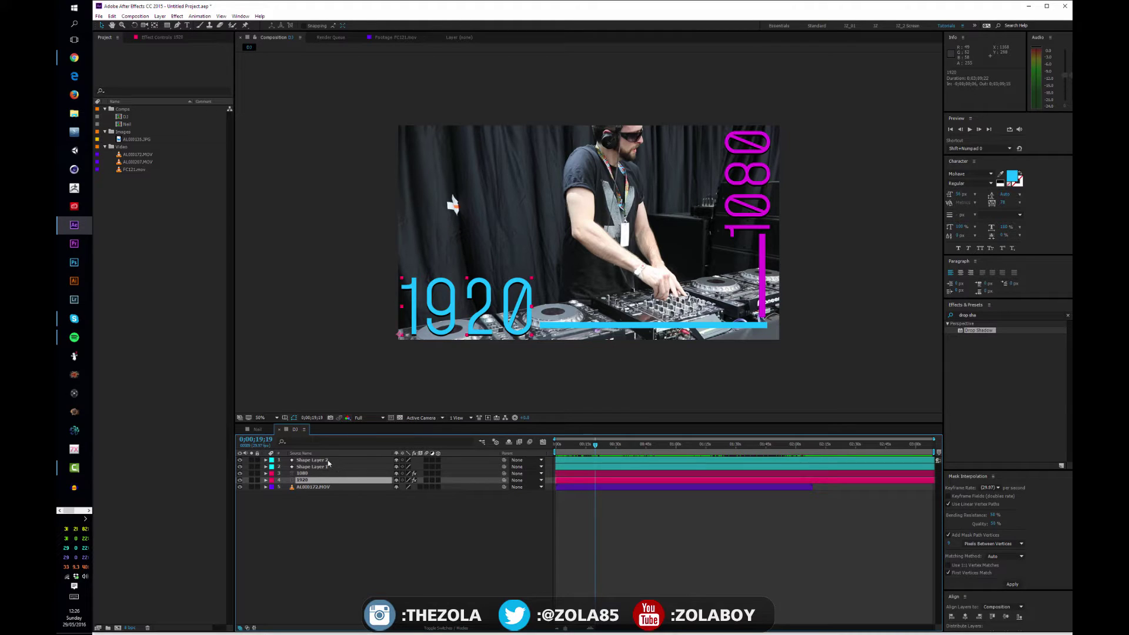
pyautogui.keyDown('shift'); pyautogui.click(326, 461); pyautogui.keyUp('shift')
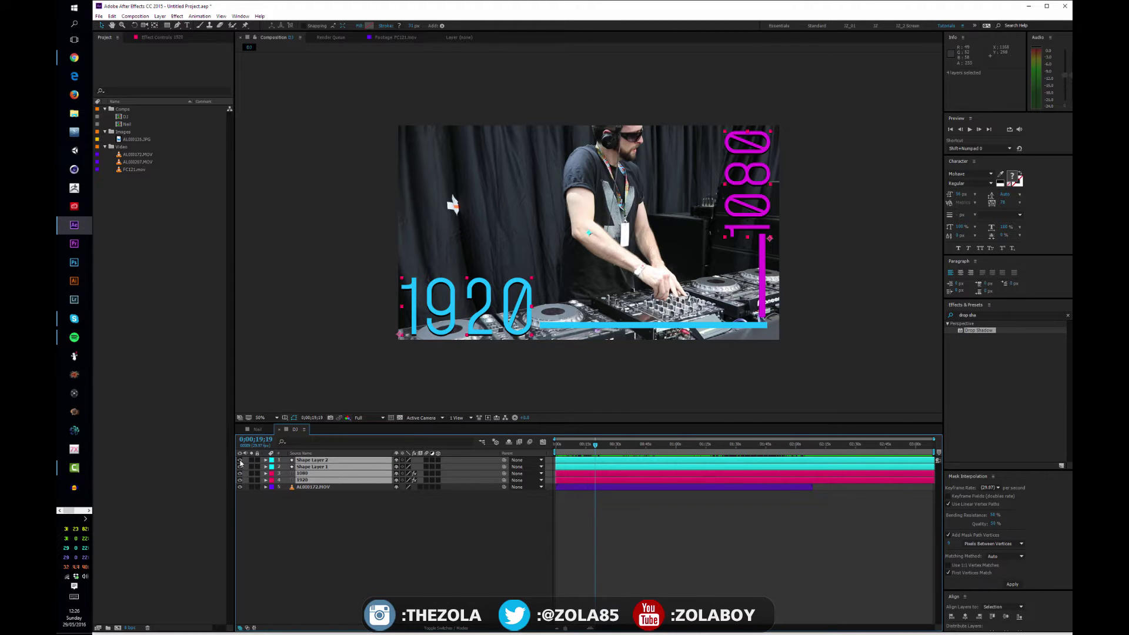
pyautogui.click(240, 481)
pyautogui.click(348, 551)
pyautogui.moveTo(582, 446); pyautogui.dragTo(673, 447)
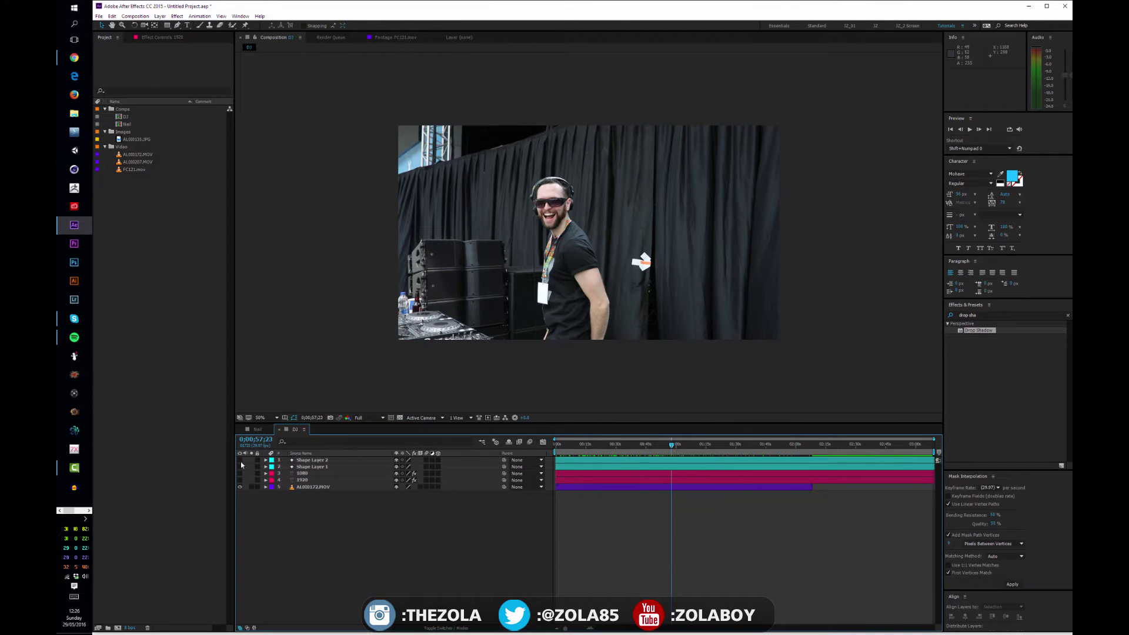
# - Switch the shape and text layers' visibility back on and off once more, and select the video layer
pyautogui.moveTo(240, 460)
pyautogui.mouseDown()
pyautogui.moveTo(241, 481)
pyautogui.moveTo(255, 443)
pyautogui.moveTo(240, 481)
pyautogui.mouseUp()
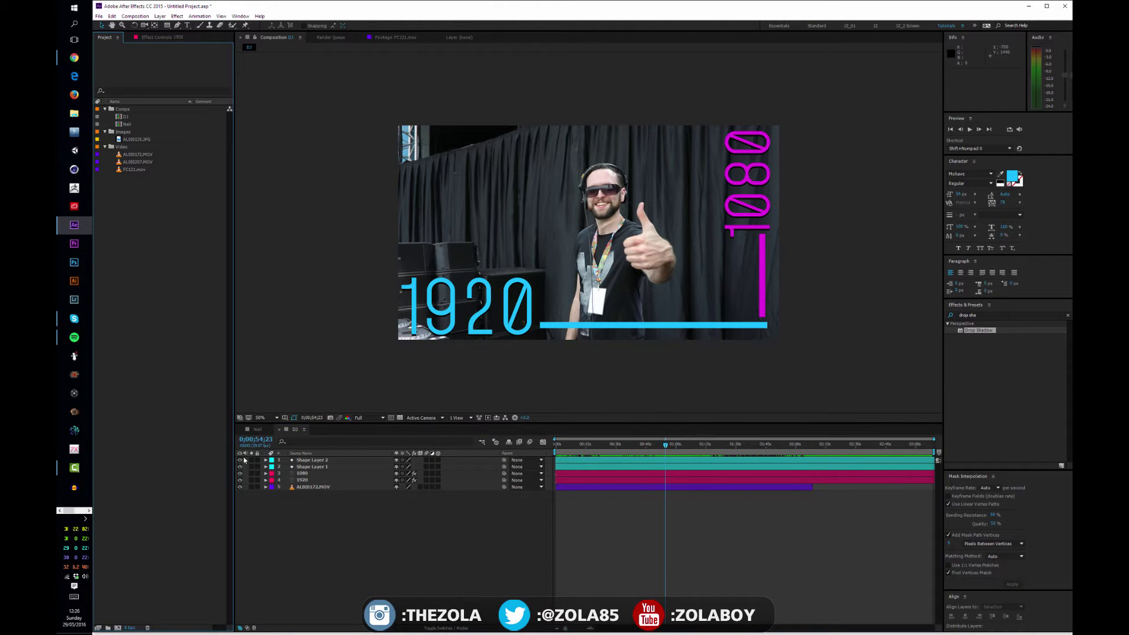
pyautogui.moveTo(241, 474); pyautogui.dragTo(244, 480)
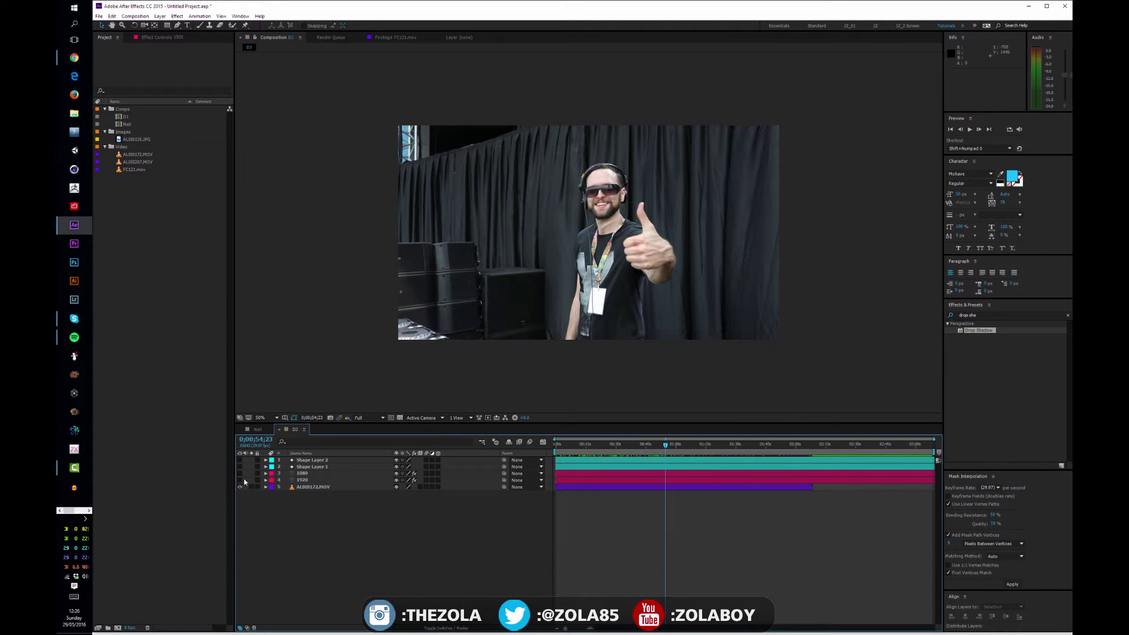
pyautogui.click(319, 486)
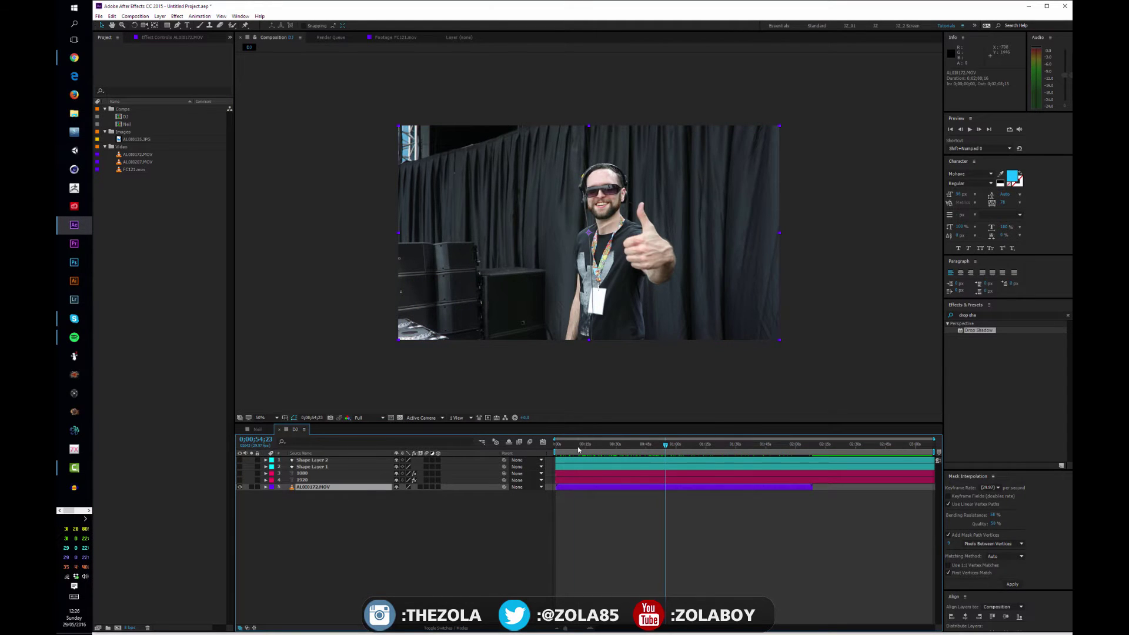
# - Scrub the video, add the JPG image as a layer directly above the video layer, and shift the picture rightward and down in the frame
pyautogui.moveTo(577, 448); pyautogui.dragTo(655, 440)
pyautogui.click(132, 155)
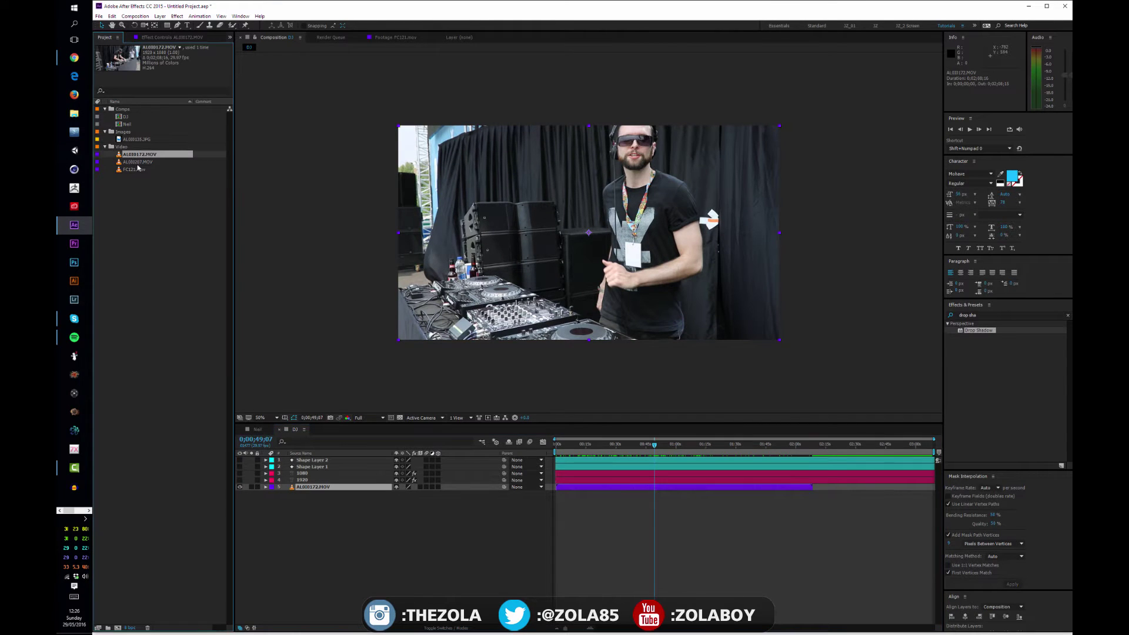
pyautogui.click(140, 140)
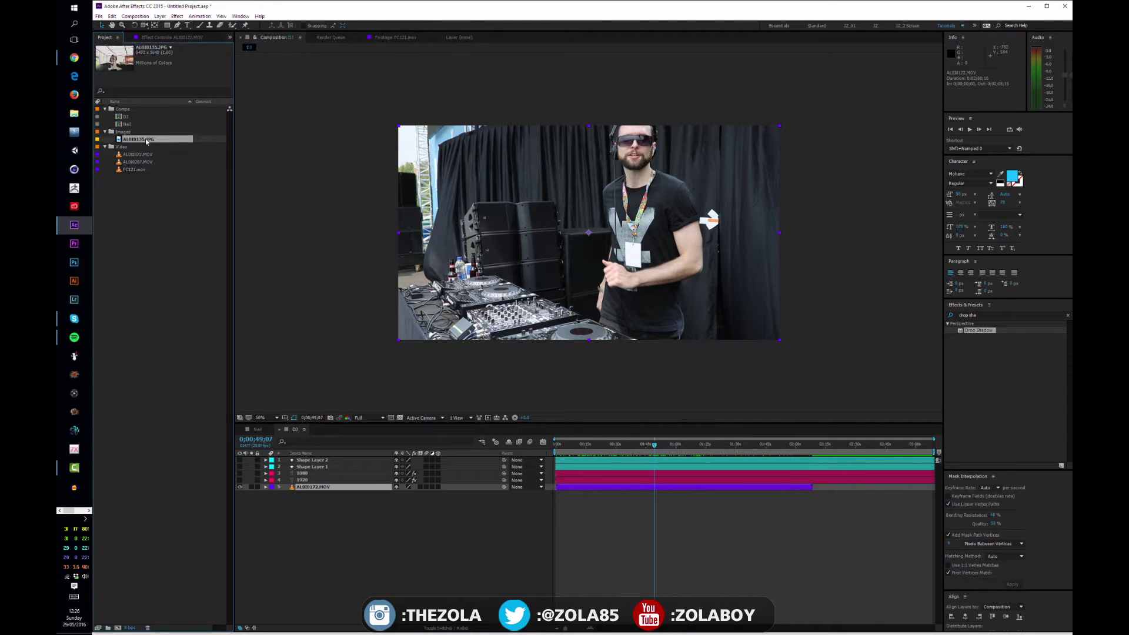
pyautogui.moveTo(147, 141); pyautogui.dragTo(347, 488)
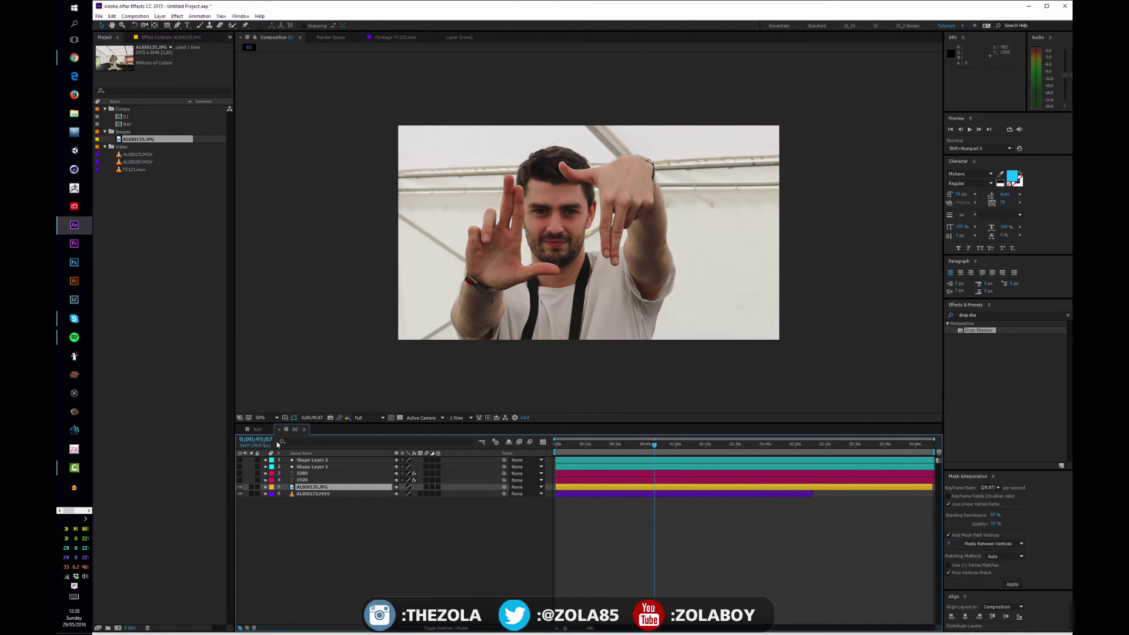
pyautogui.moveTo(694, 265); pyautogui.dragTo(713, 277)
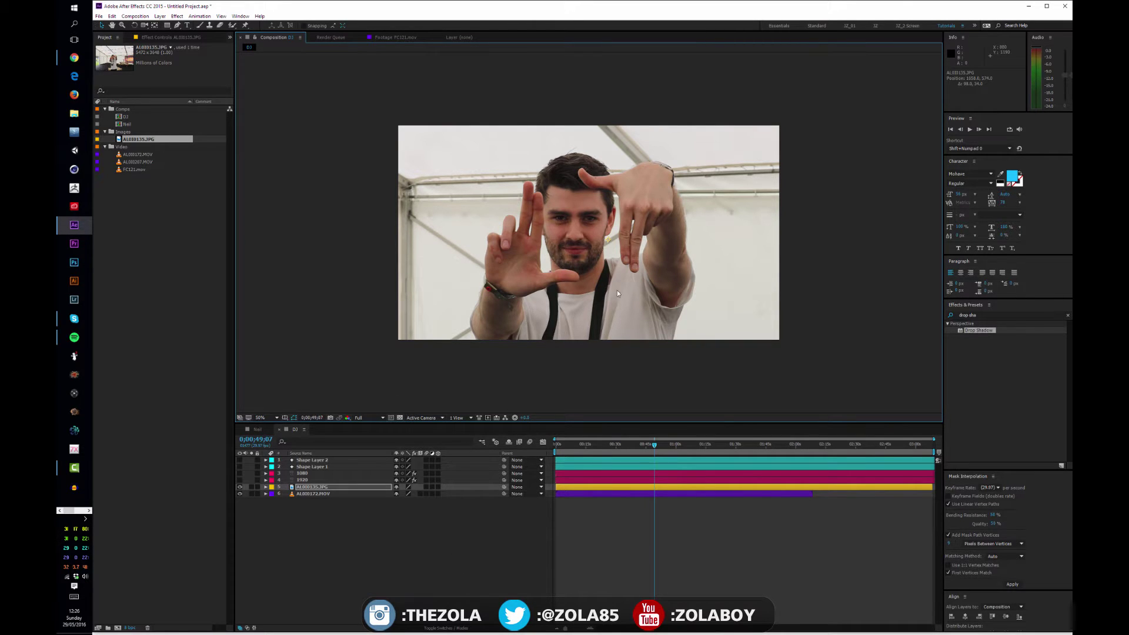
# - Select the video and image layers in turn, select all six layers together, and clear the selection
pyautogui.click(319, 495)
pyautogui.click(323, 487)
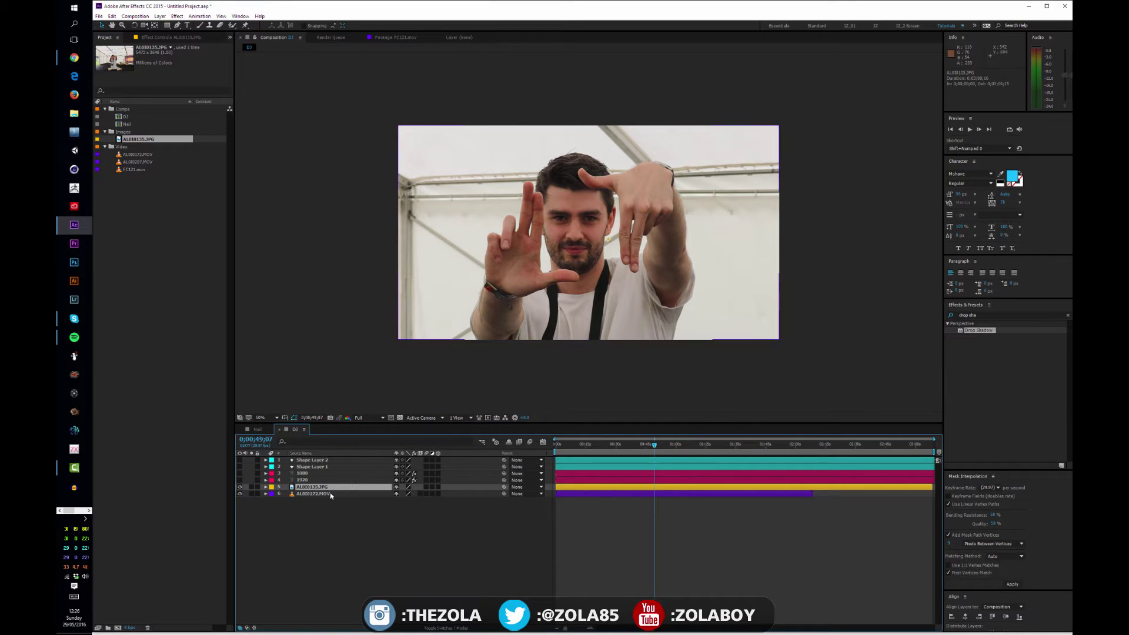
pyautogui.moveTo(370, 536); pyautogui.dragTo(285, 482)
pyautogui.moveTo(430, 553); pyautogui.dragTo(284, 462)
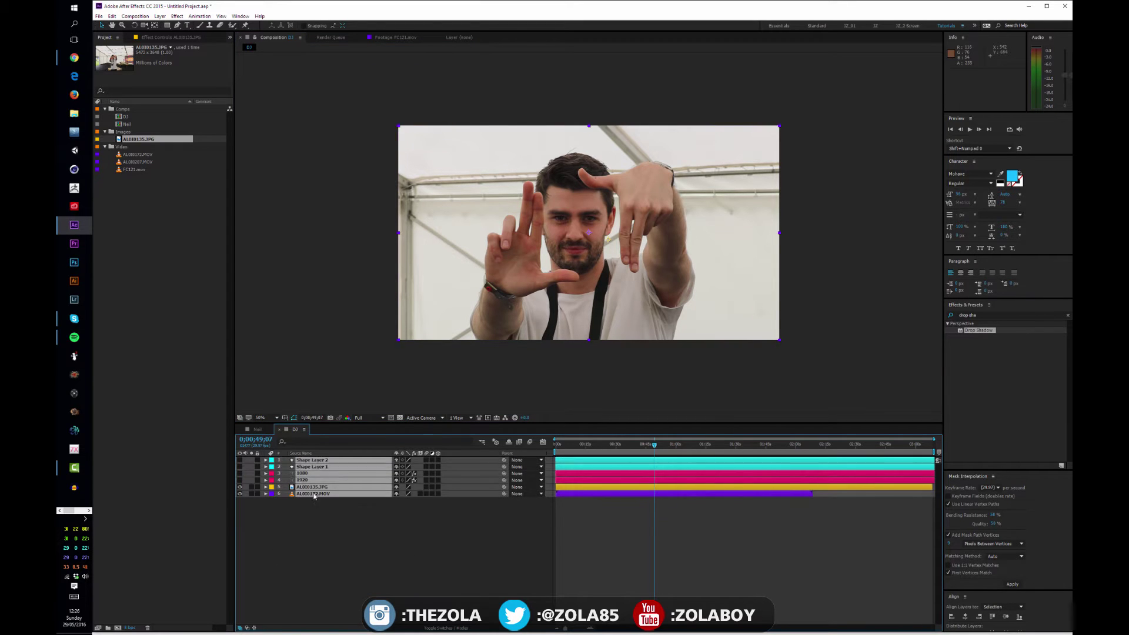
pyautogui.click(324, 515)
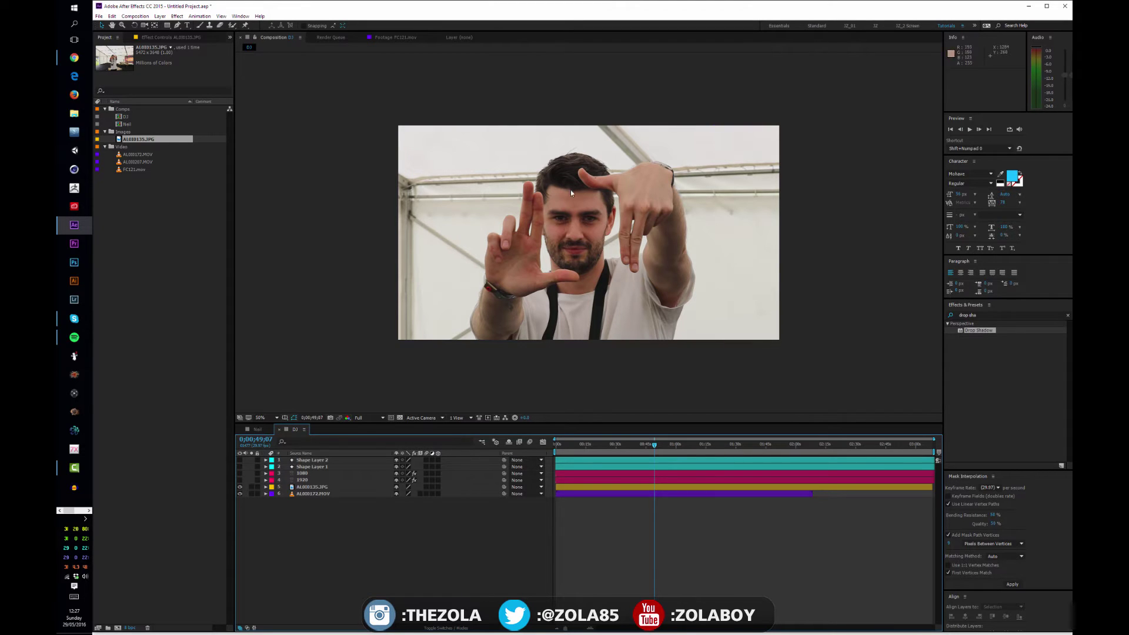
# - Expand the video and image layers' properties, collapse the video layer, and reveal the image layer's Transform values
pyautogui.click(310, 489)
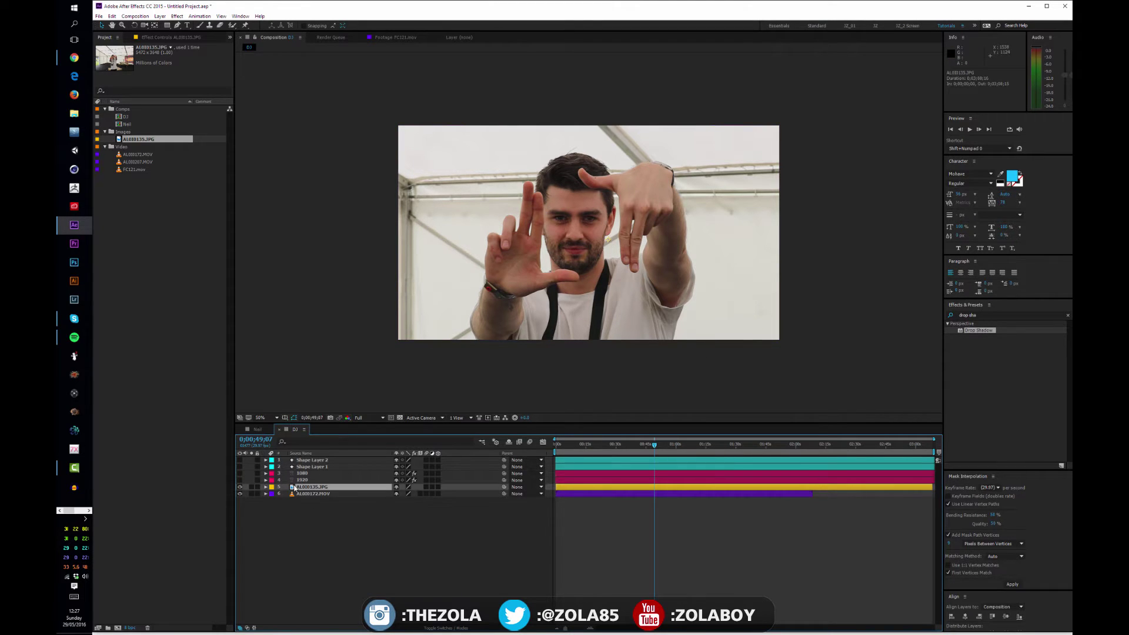
pyautogui.click(266, 494)
pyautogui.click(266, 488)
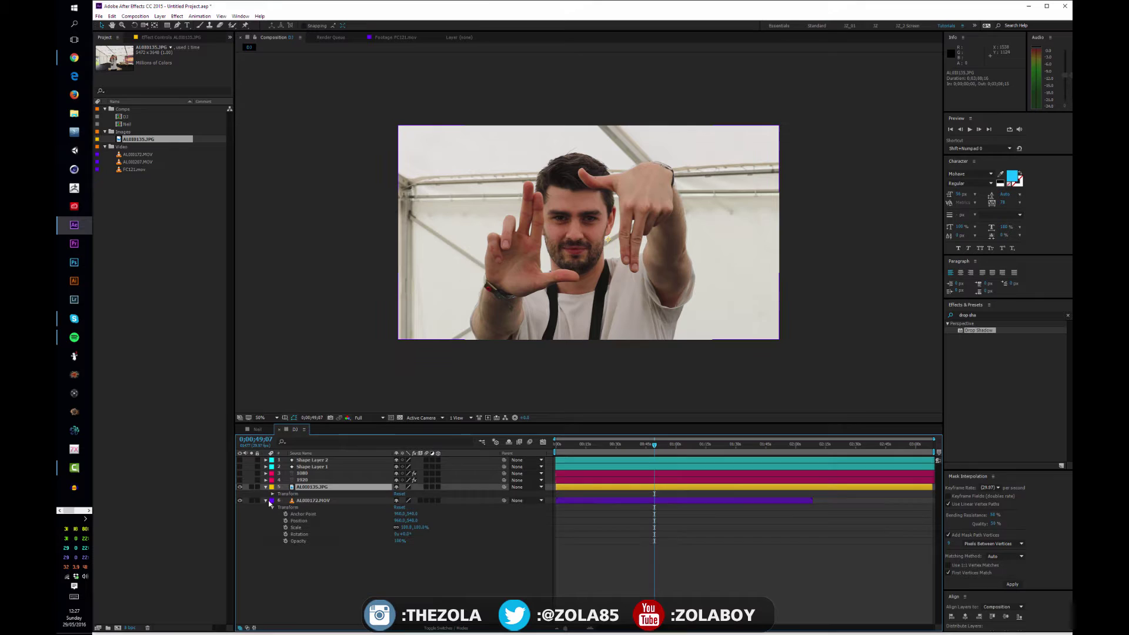
pyautogui.click(266, 501)
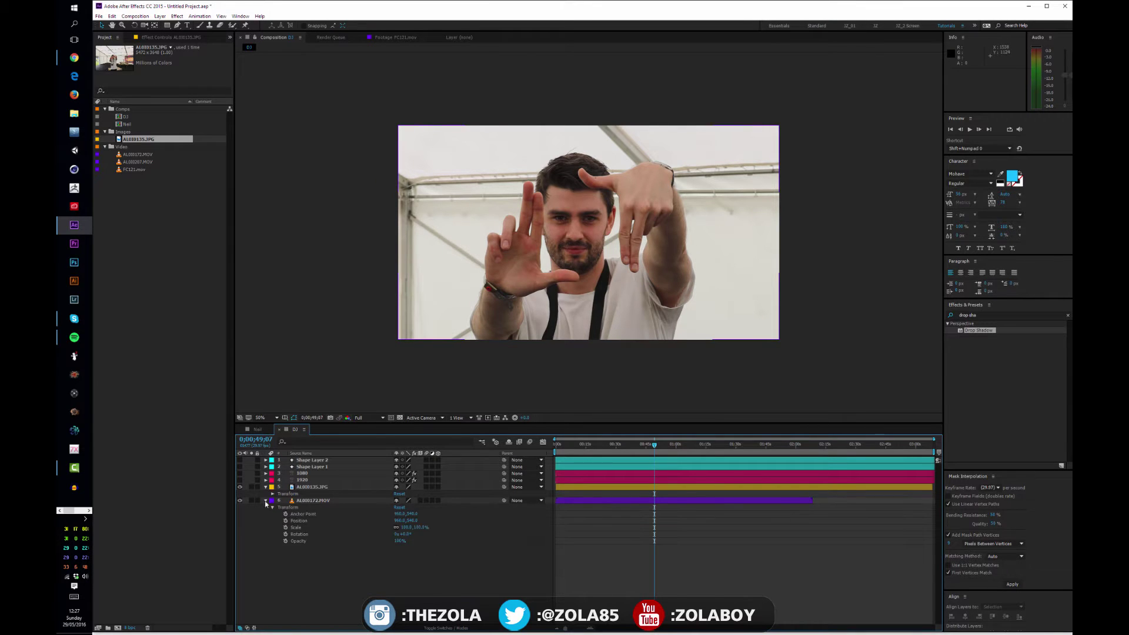
pyautogui.click(320, 565)
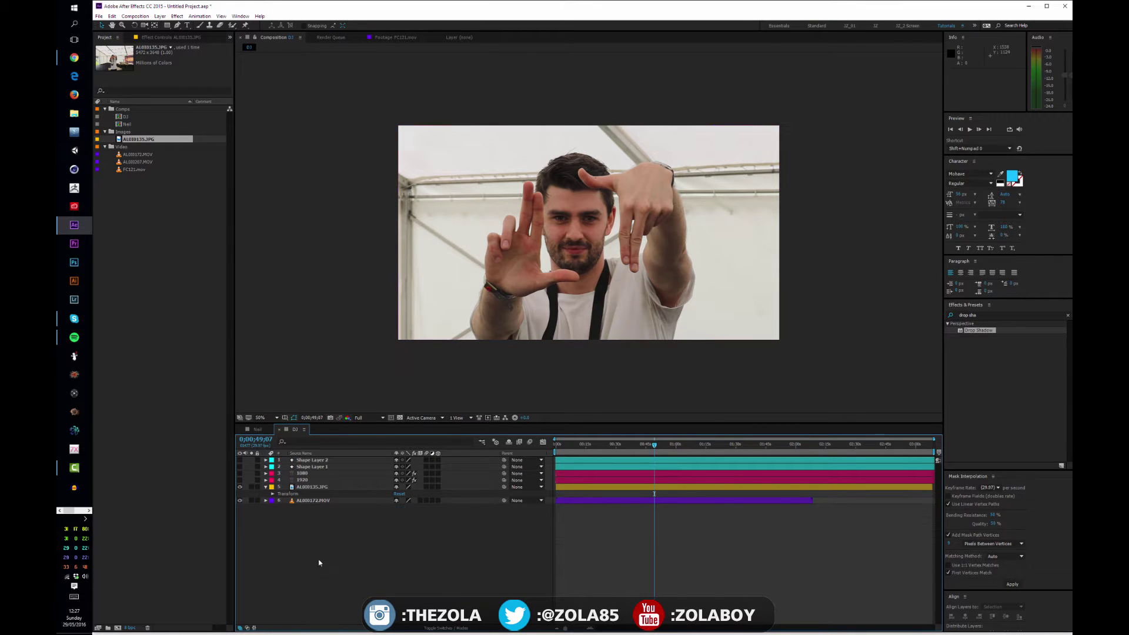
pyautogui.click(267, 488)
pyautogui.click(266, 488)
pyautogui.click(272, 494)
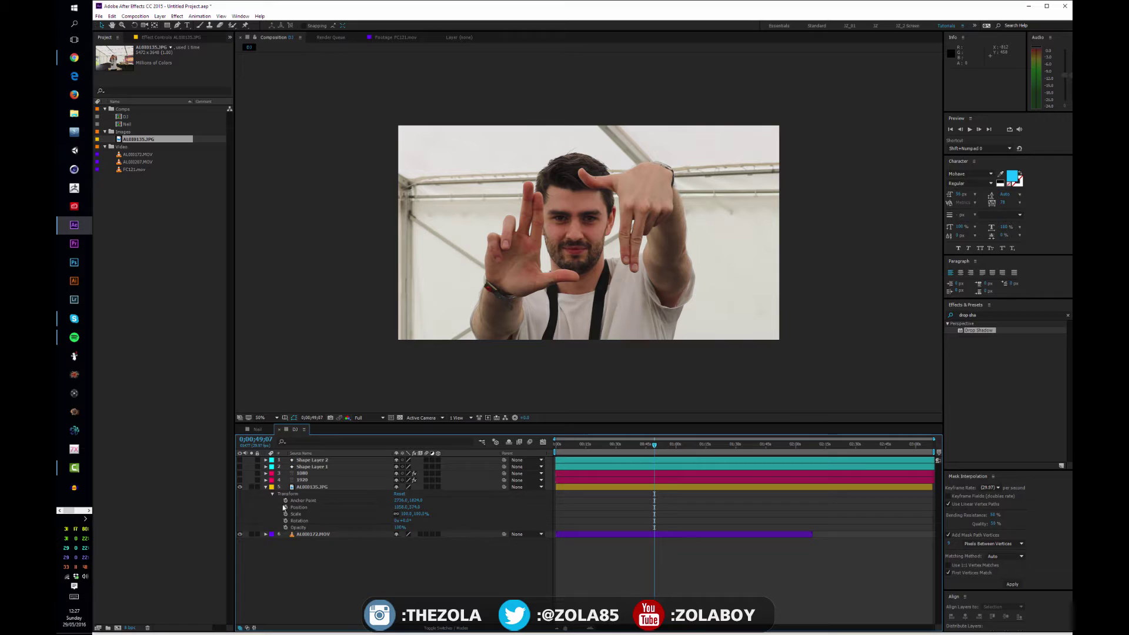
# - Scrub the timeline back to about 38 seconds and delete the JPG image layer from the composition
pyautogui.moveTo(575, 443); pyautogui.dragTo(634, 443)
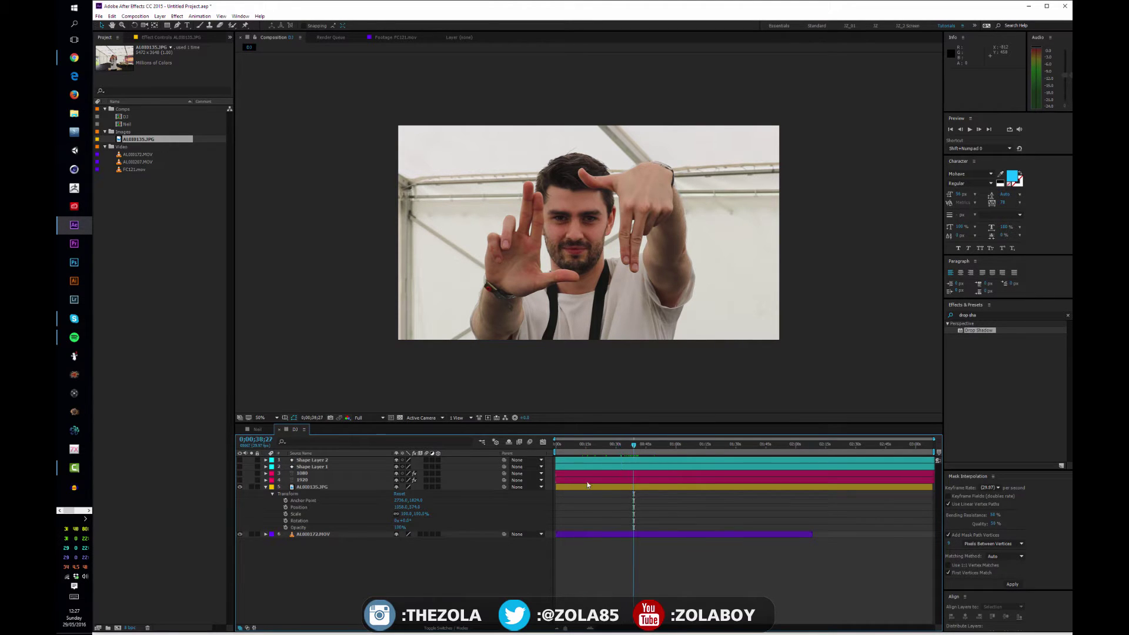
pyautogui.click(315, 516)
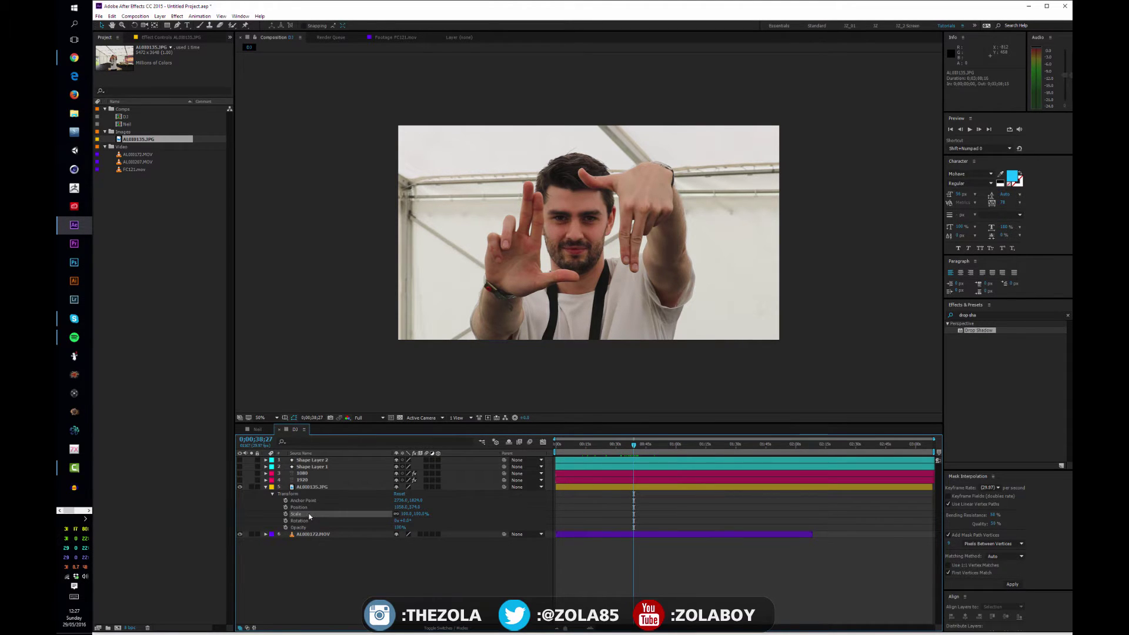
pyautogui.click(335, 487)
pyautogui.press('Delete')
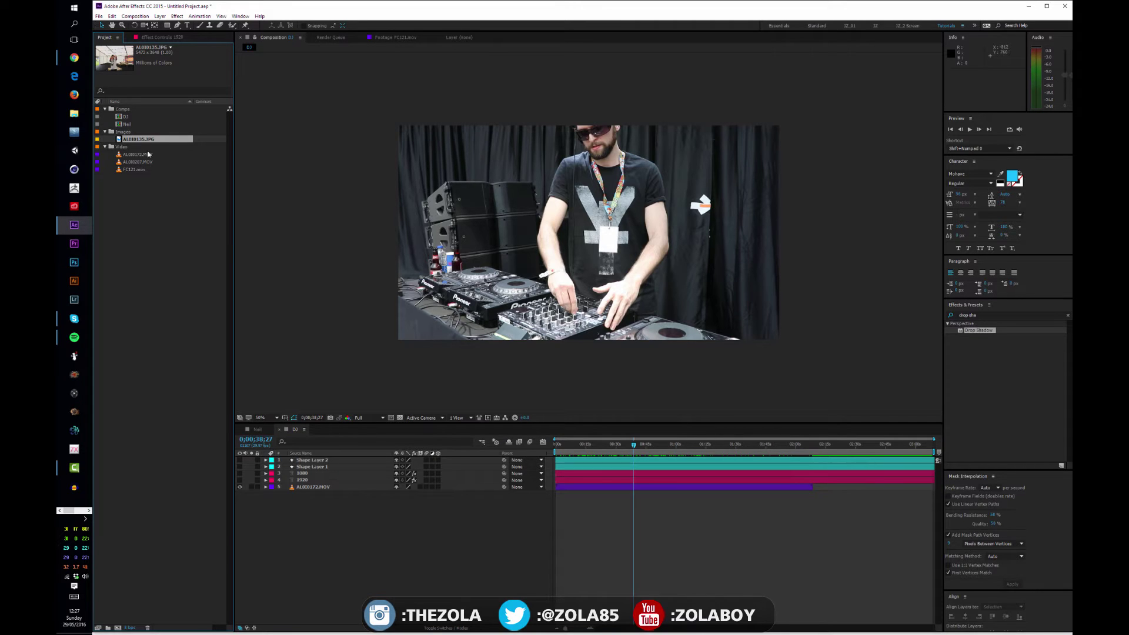
pyautogui.click(337, 515)
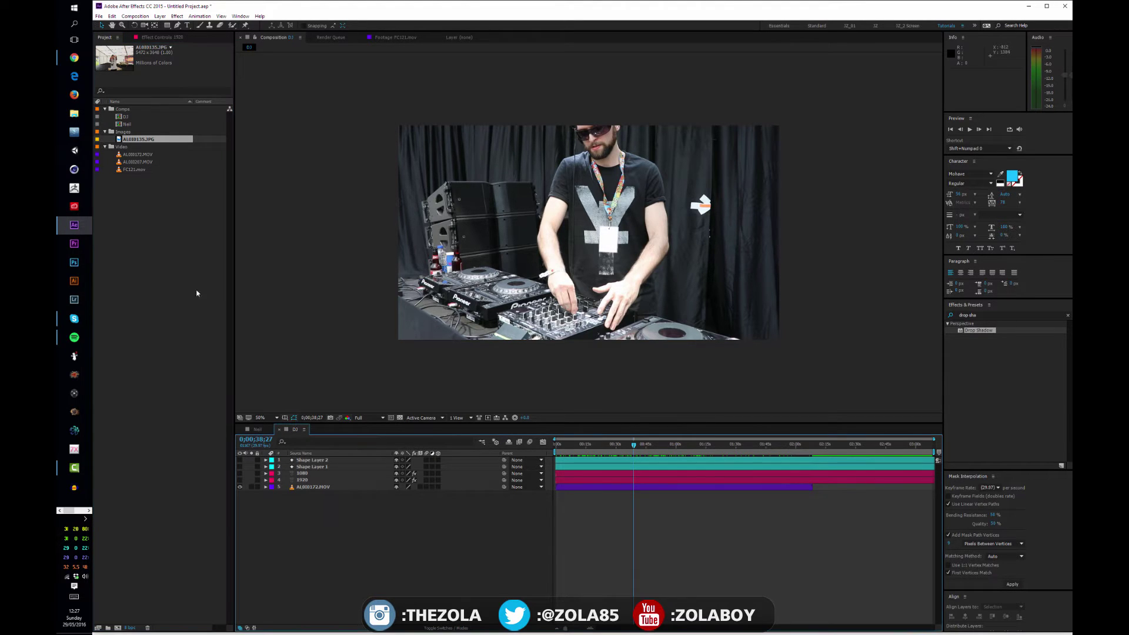
# - Add the JPG image directly above the video layer again and expand its Transform properties
pyautogui.moveTo(135, 142); pyautogui.dragTo(313, 487)
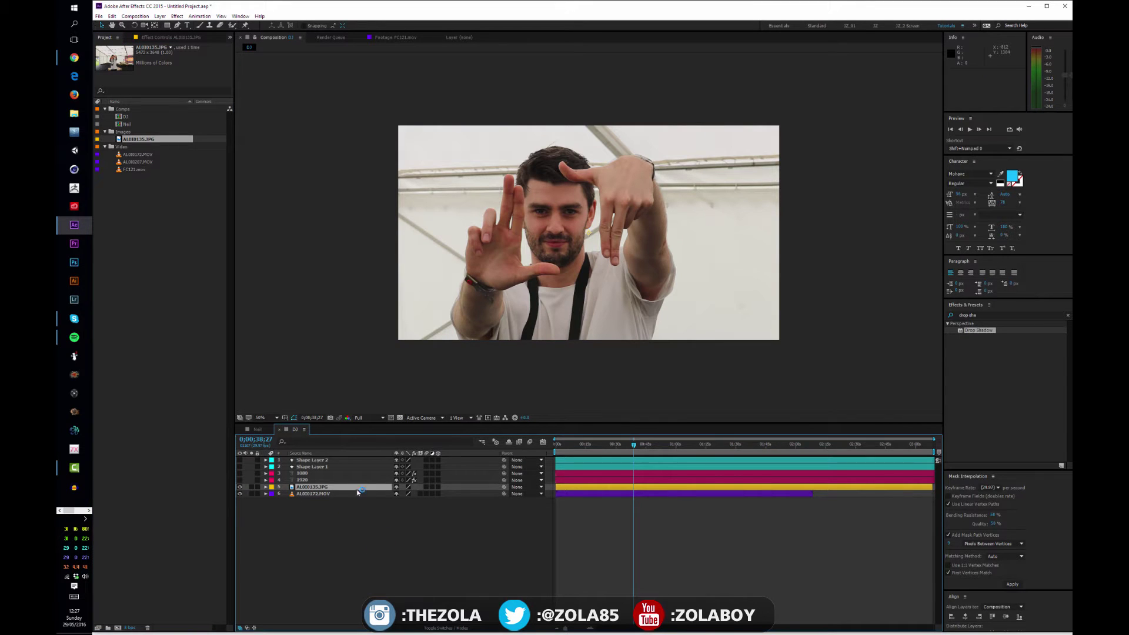
pyautogui.click(266, 487)
pyautogui.click(273, 495)
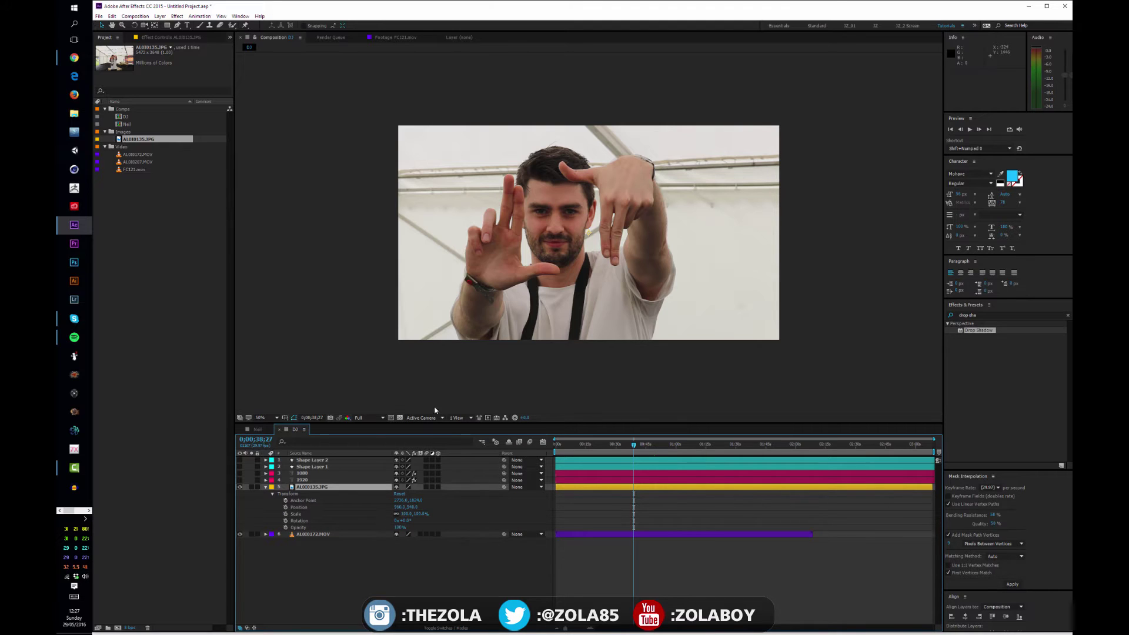
pyautogui.click(405, 514)
pyautogui.click(431, 581)
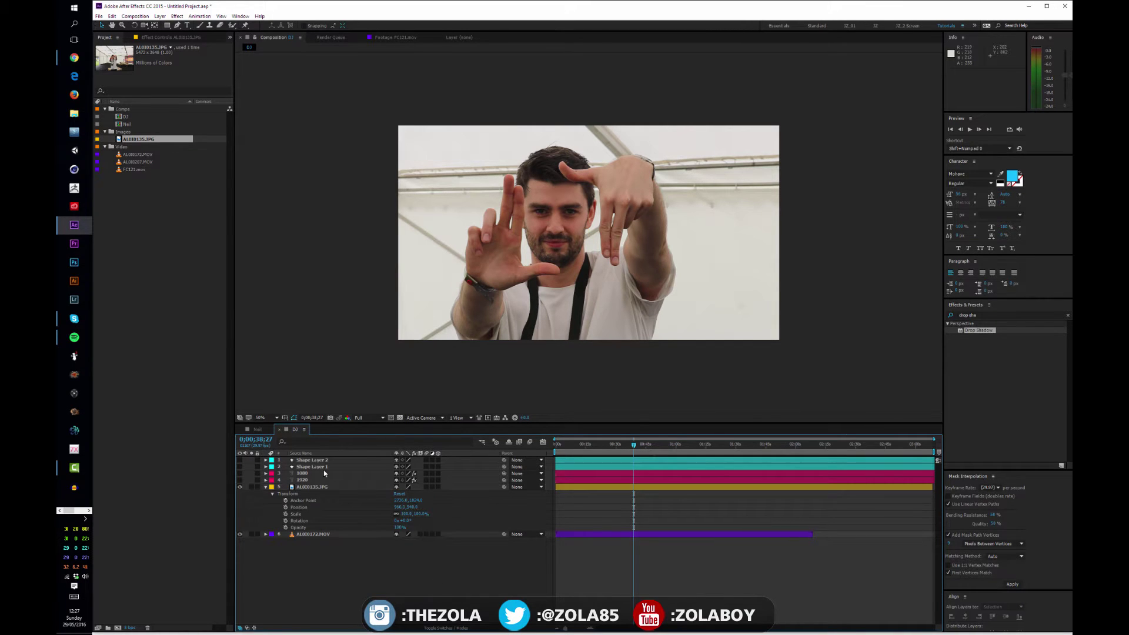
# - Set the composition view's magnification to 100% and enlarge the viewing area in width and height
pyautogui.click(275, 418)
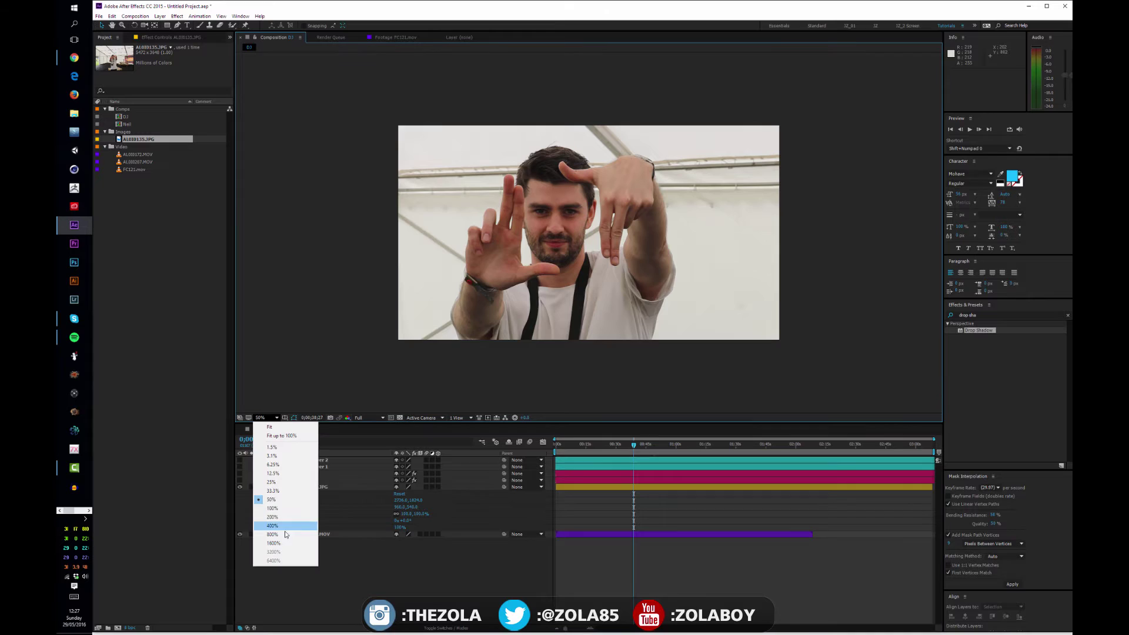
pyautogui.click(272, 508)
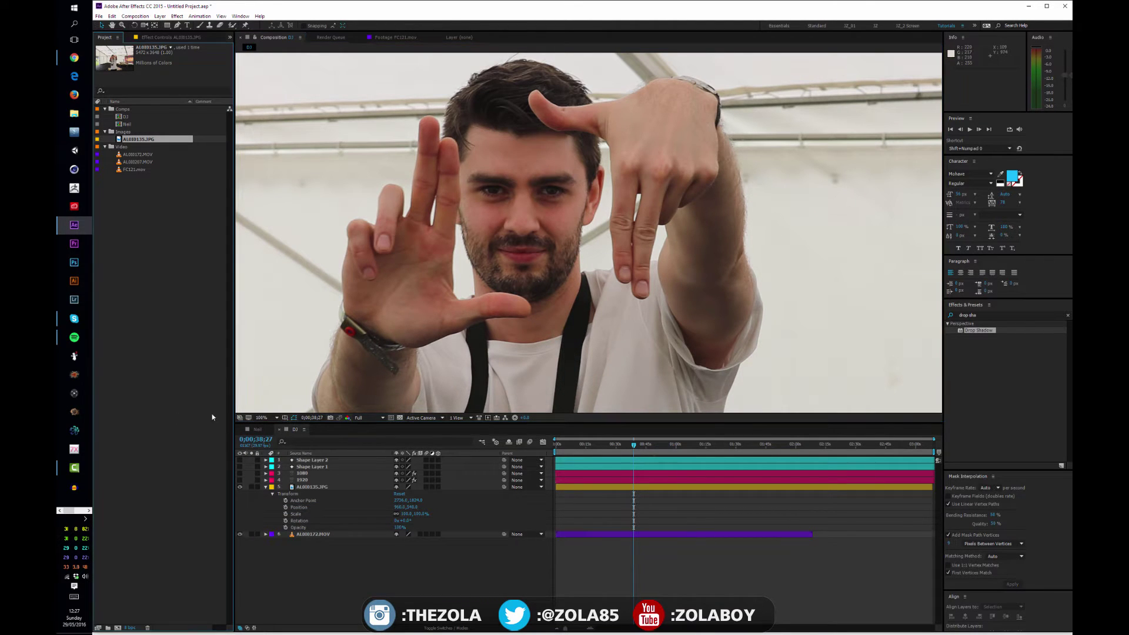
pyautogui.moveTo(234, 417); pyautogui.dragTo(160, 417)
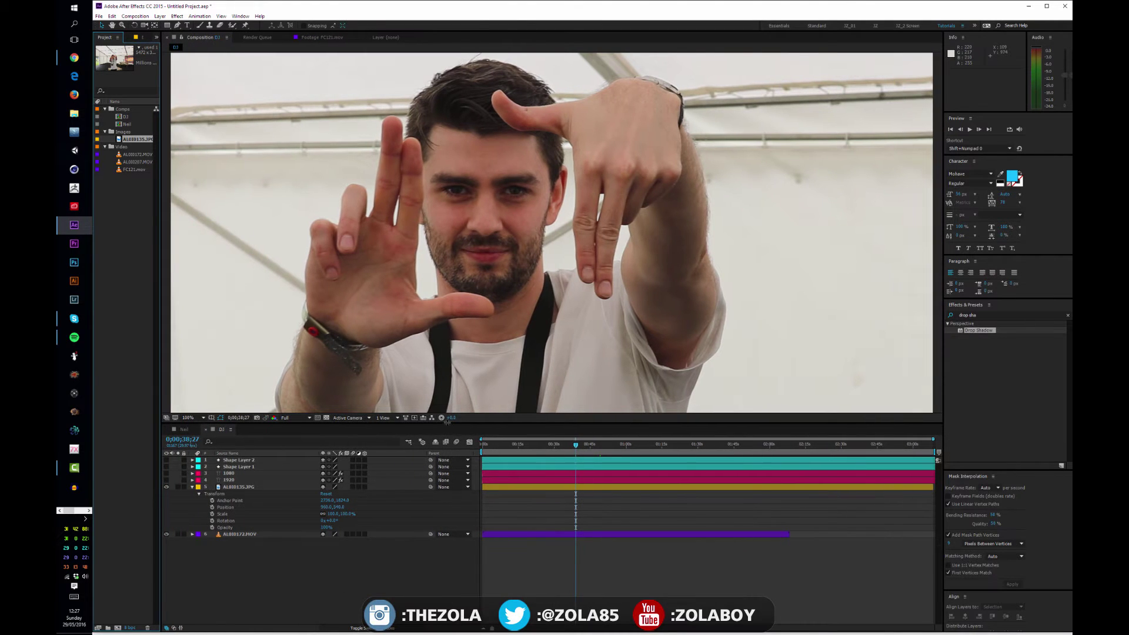
pyautogui.click(473, 504)
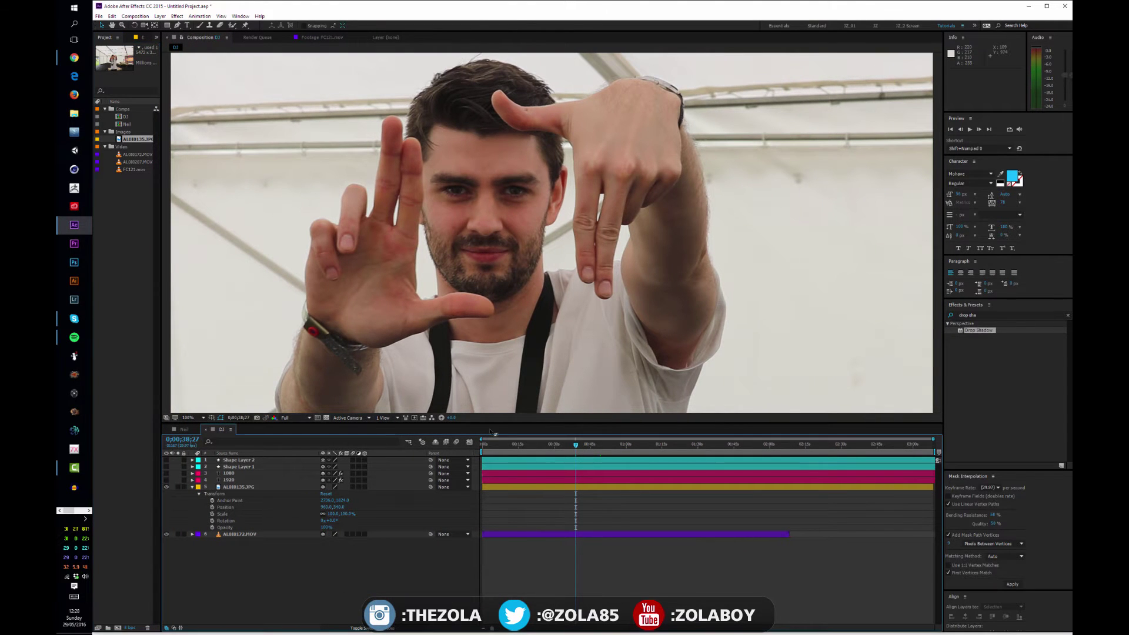
pyautogui.moveTo(494, 422); pyautogui.dragTo(501, 498)
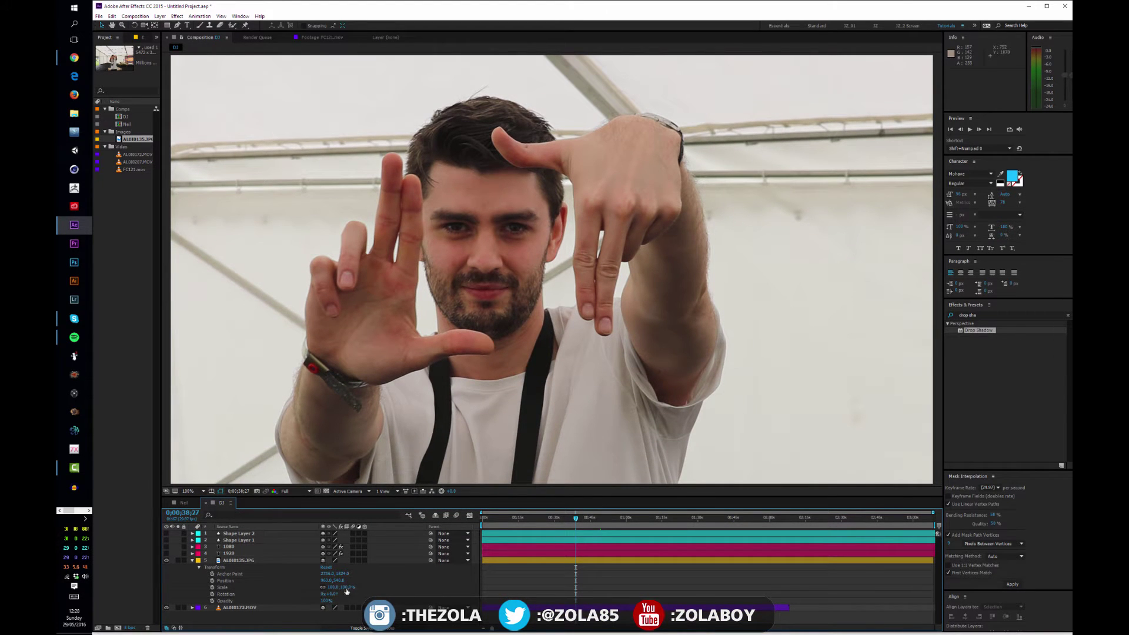
# - Scale the image layer up to a close-up of the face, and set its scale back to 100%
pyautogui.moveTo(348, 590); pyautogui.dragTo(424, 583)
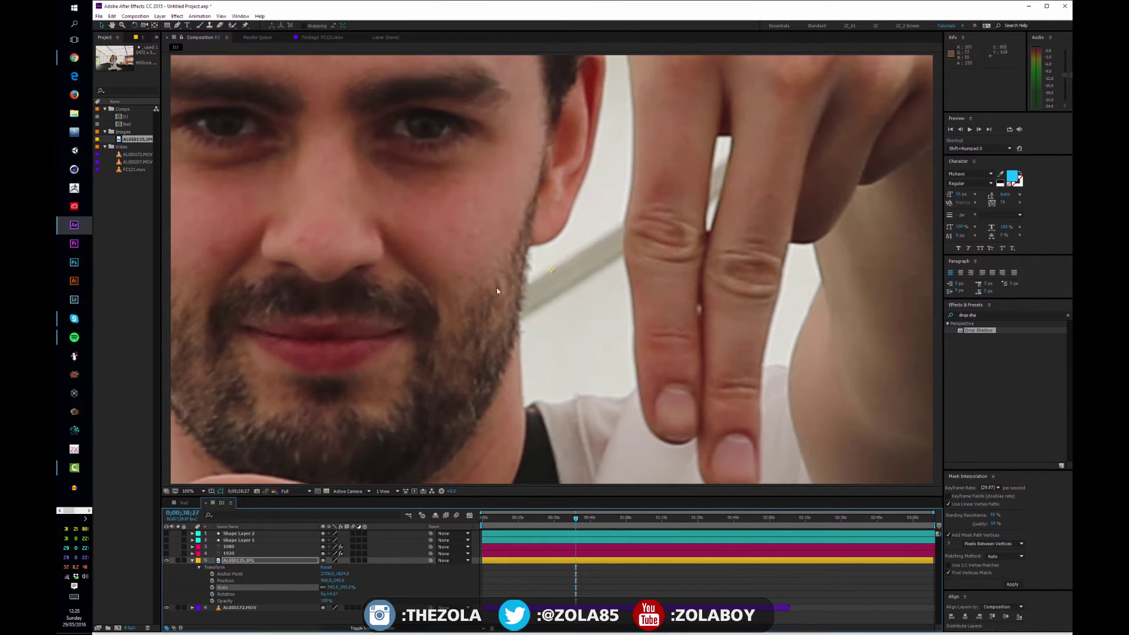
pyautogui.moveTo(349, 592); pyautogui.dragTo(342, 590)
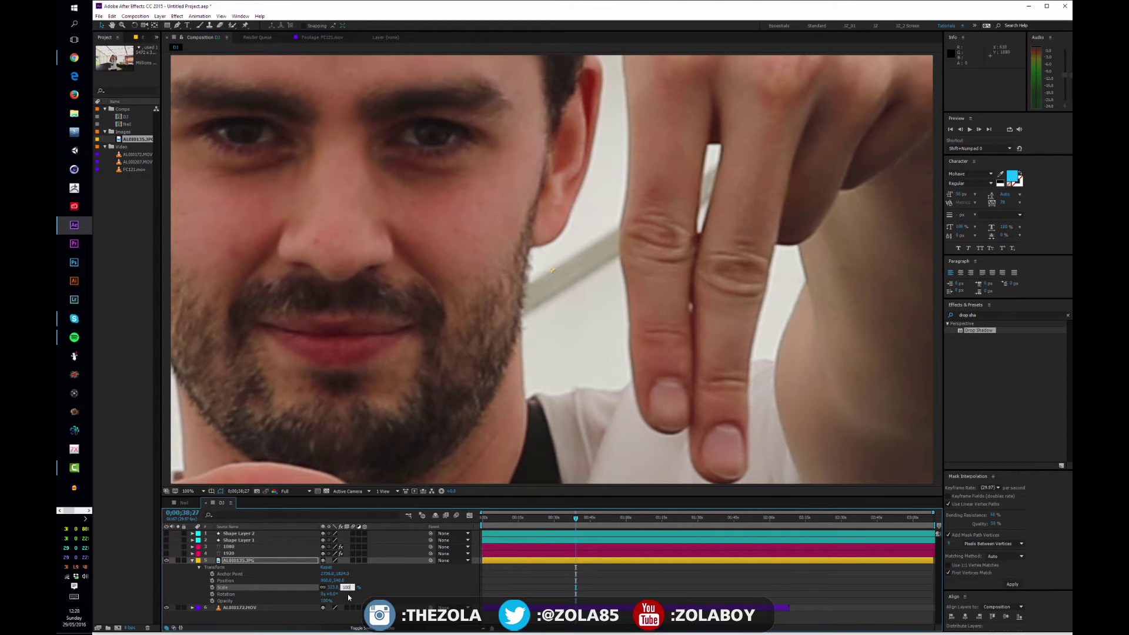
pyautogui.press('Return')
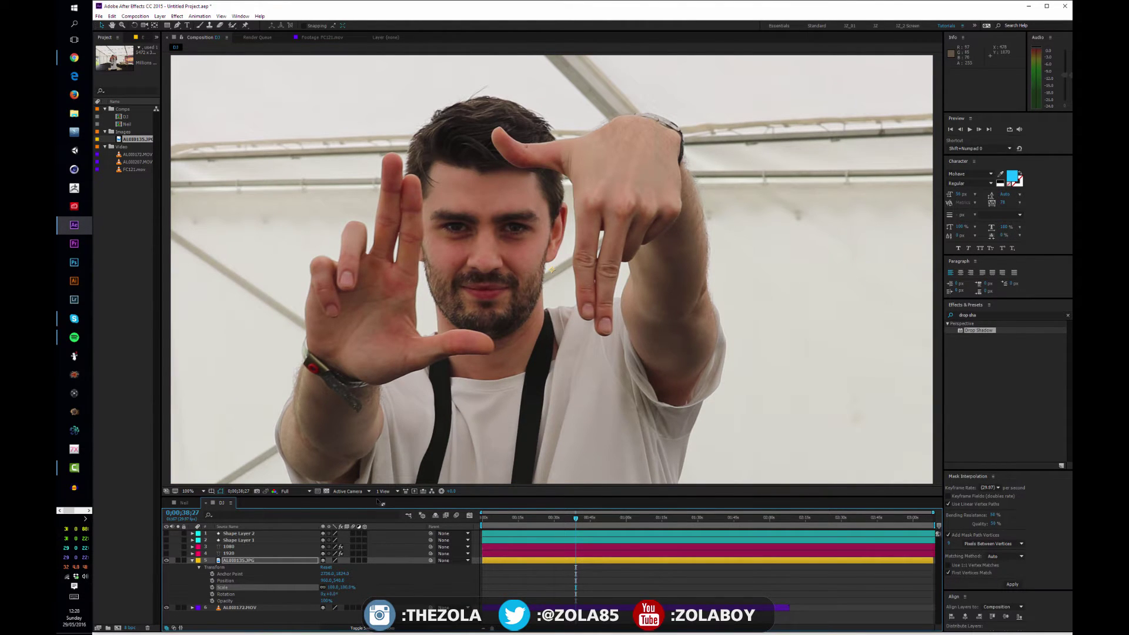
# - Zoom the view out to 50%, scale the image layer down to about 51%, and restore its scale to 100%
pyautogui.press(',')
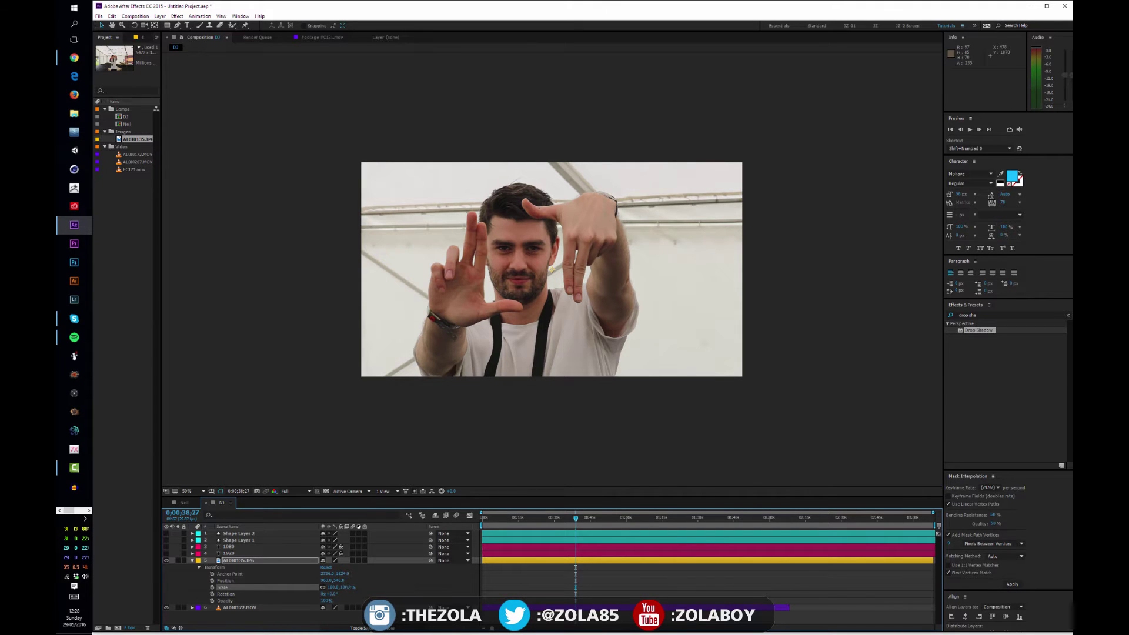
pyautogui.moveTo(349, 587); pyautogui.dragTo(329, 588)
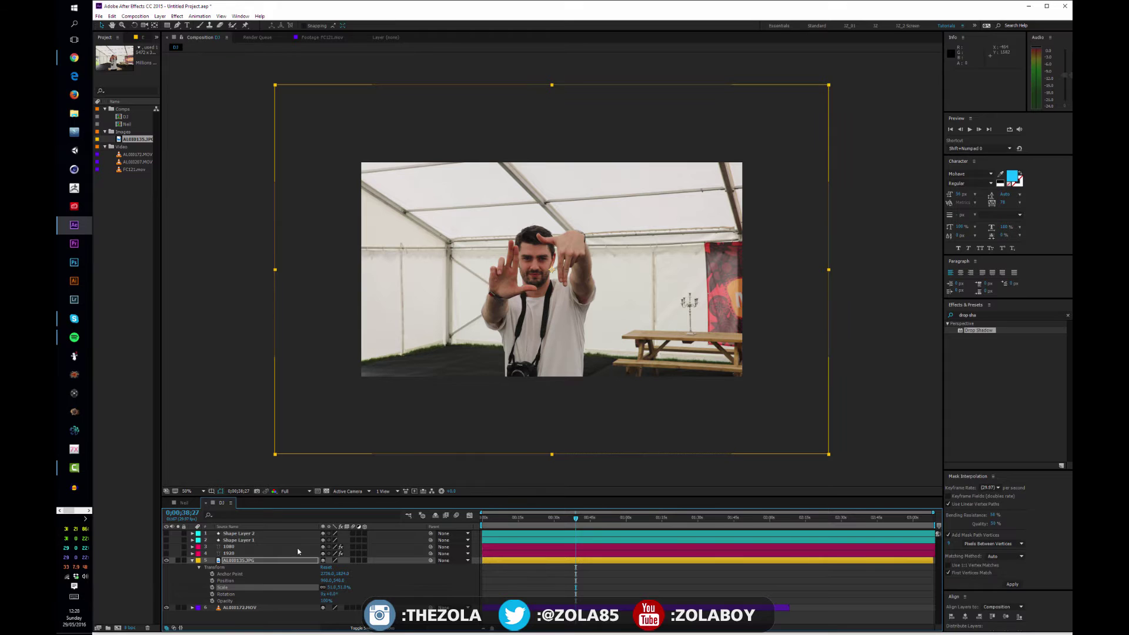
pyautogui.moveTo(344, 587)
pyautogui.mouseDown()
pyautogui.moveTo(330, 587)
pyautogui.moveTo(415, 576)
pyautogui.moveTo(309, 587)
pyautogui.moveTo(347, 587)
pyautogui.mouseUp()
pyautogui.click(348, 587)
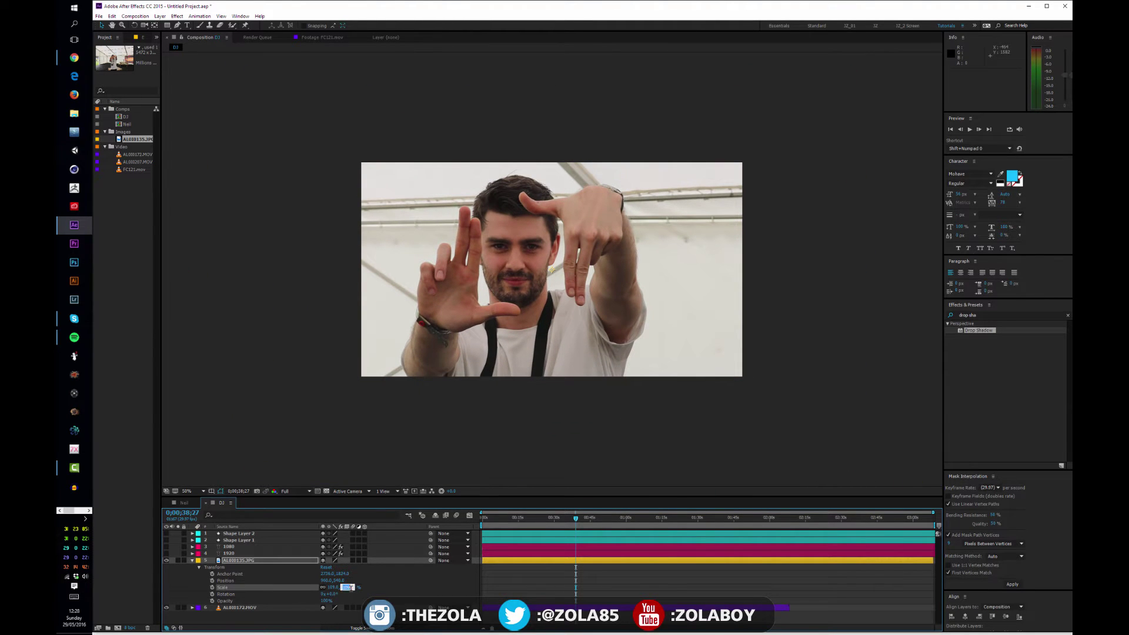
pyautogui.write('100')
pyautogui.press('Return')
# - Move the image layer 132 px rightward in the frame and give the timeline more height
pyautogui.moveTo(552, 319); pyautogui.dragTo(579, 319)
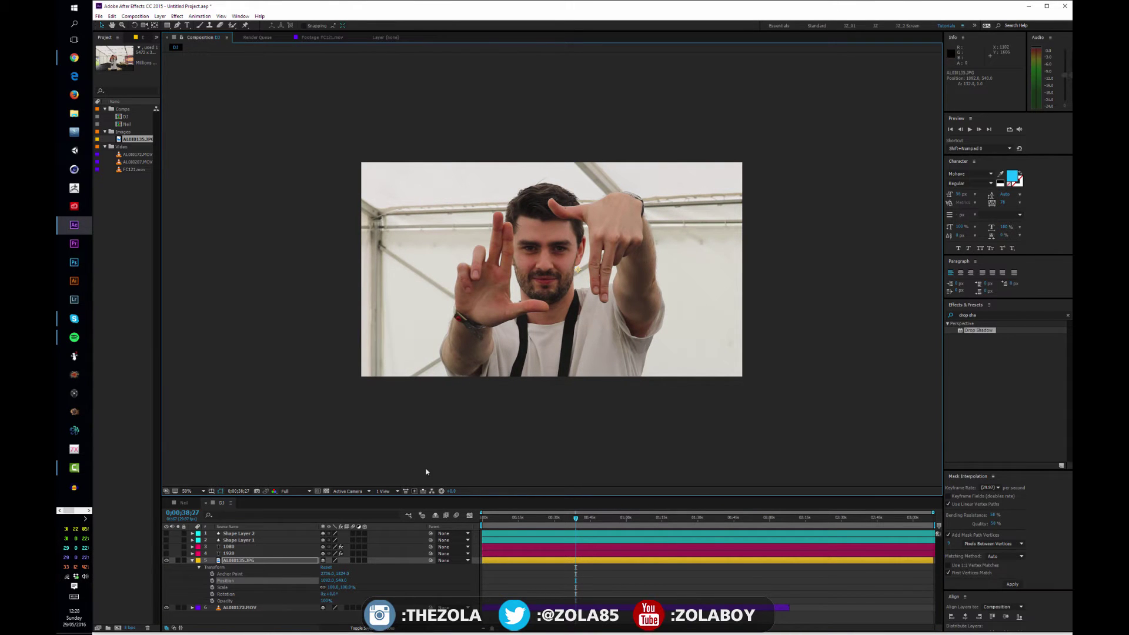
pyautogui.moveTo(519, 497); pyautogui.dragTo(520, 380)
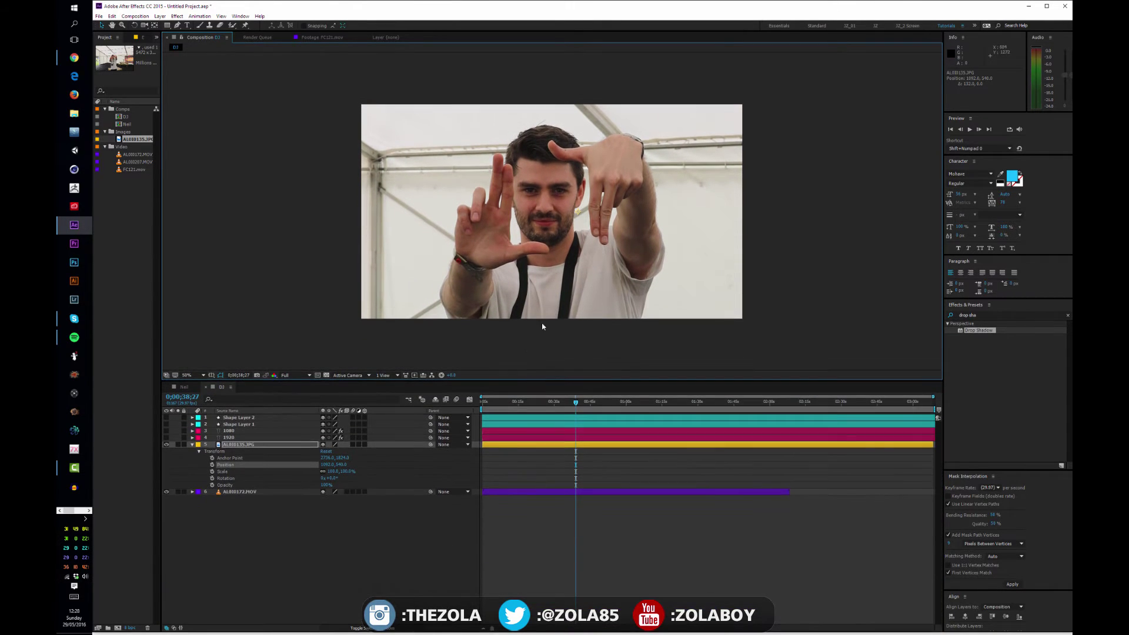
# - Zoom the composition view in to 100%, pan around the image, return to 50%, and zoom in on the timeline
pyautogui.moveTo(531, 214); pyautogui.dragTo(551, 246)
pyautogui.moveTo(738, 320); pyautogui.dragTo(516, 236)
pyautogui.moveTo(686, 299); pyautogui.dragTo(858, 308)
pyautogui.scroll(1, 832, 287)
pyautogui.moveTo(468, 244); pyautogui.dragTo(550, 345)
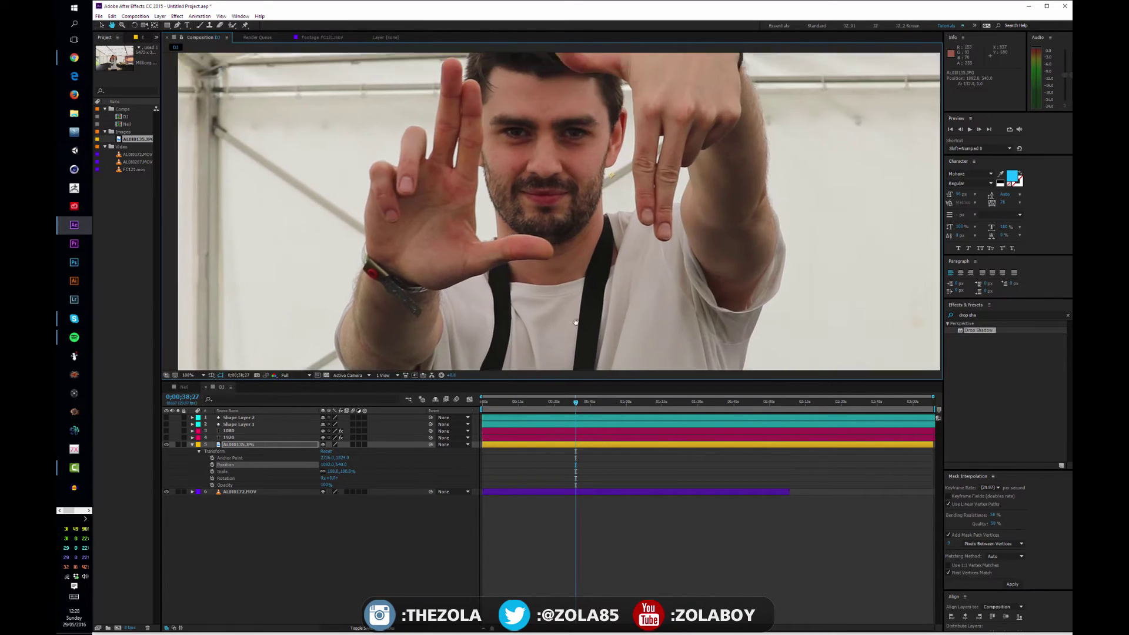
pyautogui.moveTo(603, 128); pyautogui.dragTo(592, 92)
pyautogui.moveTo(533, 199); pyautogui.dragTo(501, 268)
pyautogui.scroll(-2, 502, 269)
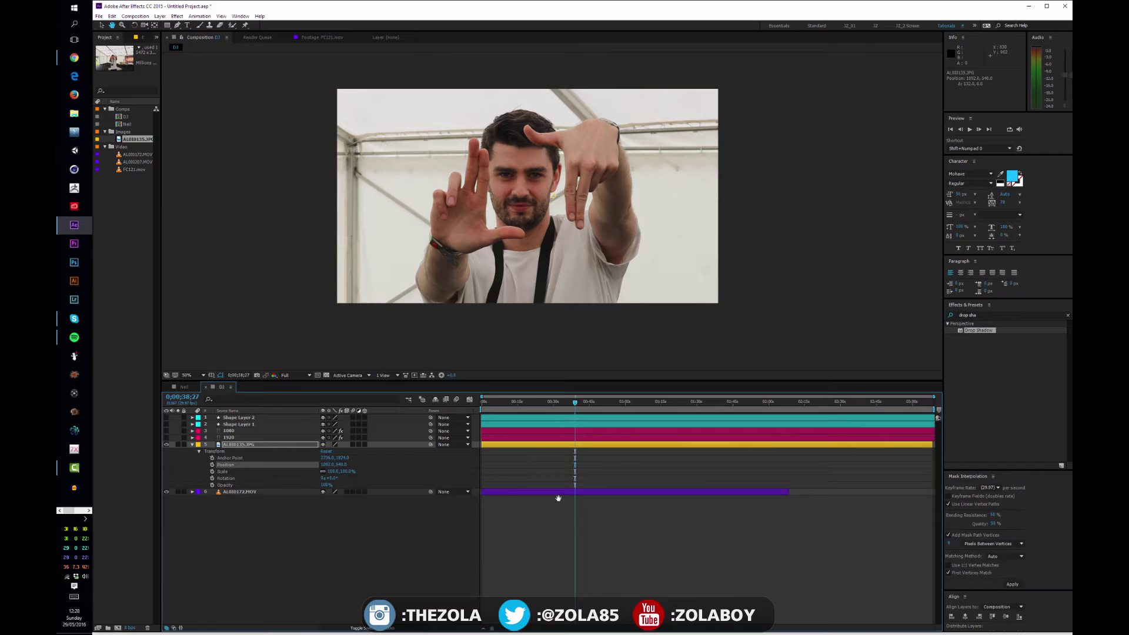
pyautogui.moveTo(501, 630); pyautogui.dragTo(502, 631)
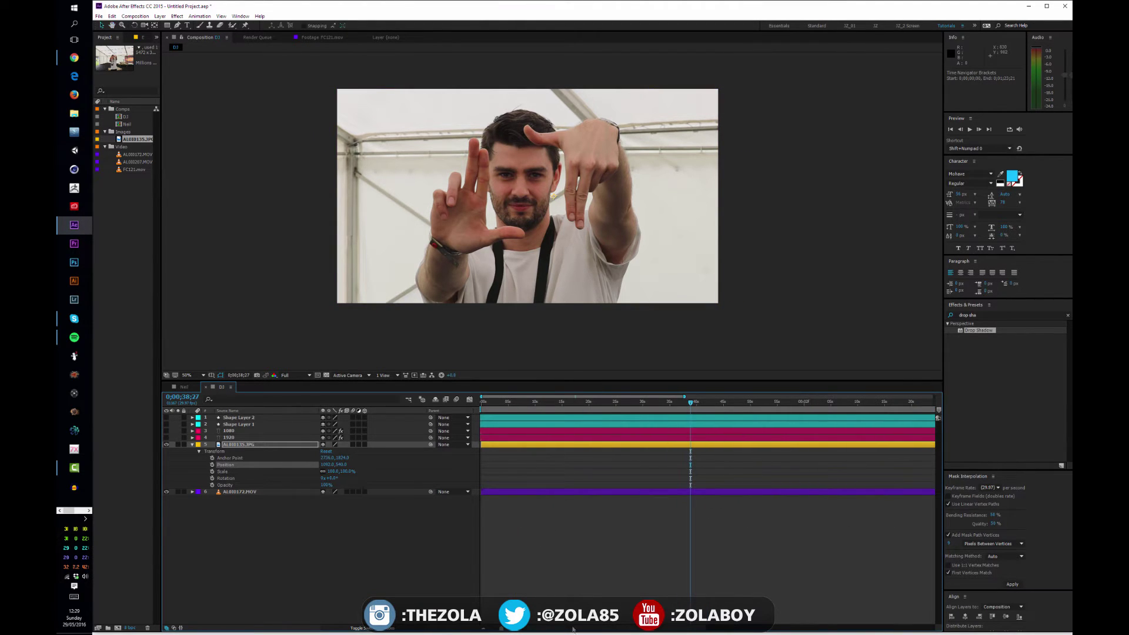
# - Zoom the timeline out and adjust its visible range until the composition's whole duration fits
pyautogui.moveTo(574, 629); pyautogui.dragTo(469, 596)
pyautogui.moveTo(515, 629); pyautogui.dragTo(513, 632)
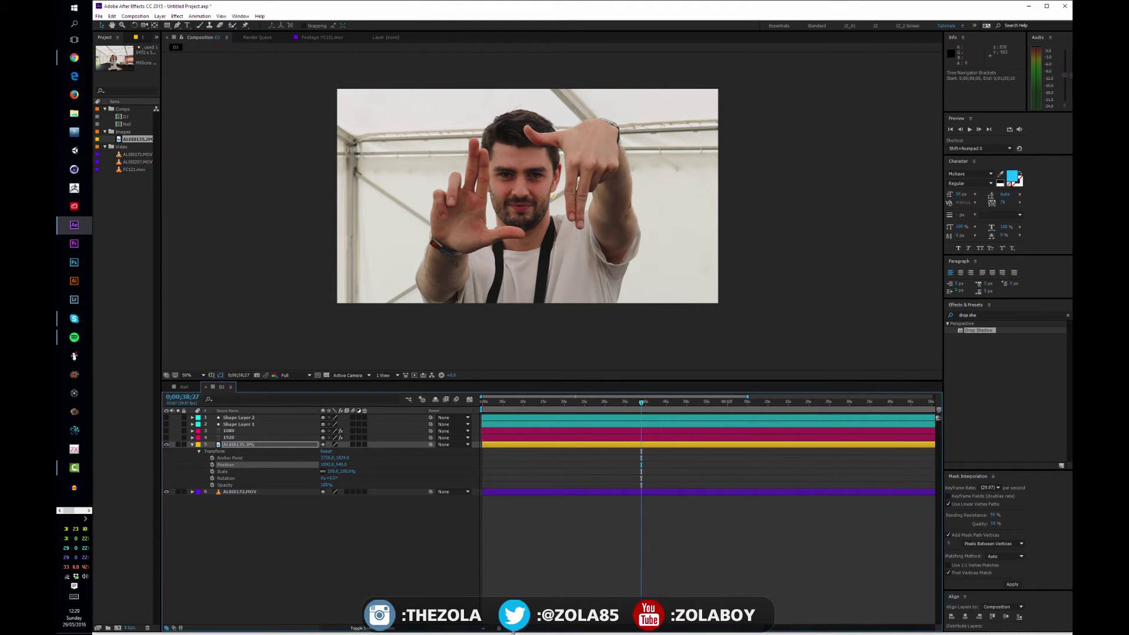
pyautogui.moveTo(747, 396); pyautogui.dragTo(710, 397)
pyautogui.moveTo(616, 398); pyautogui.dragTo(563, 419)
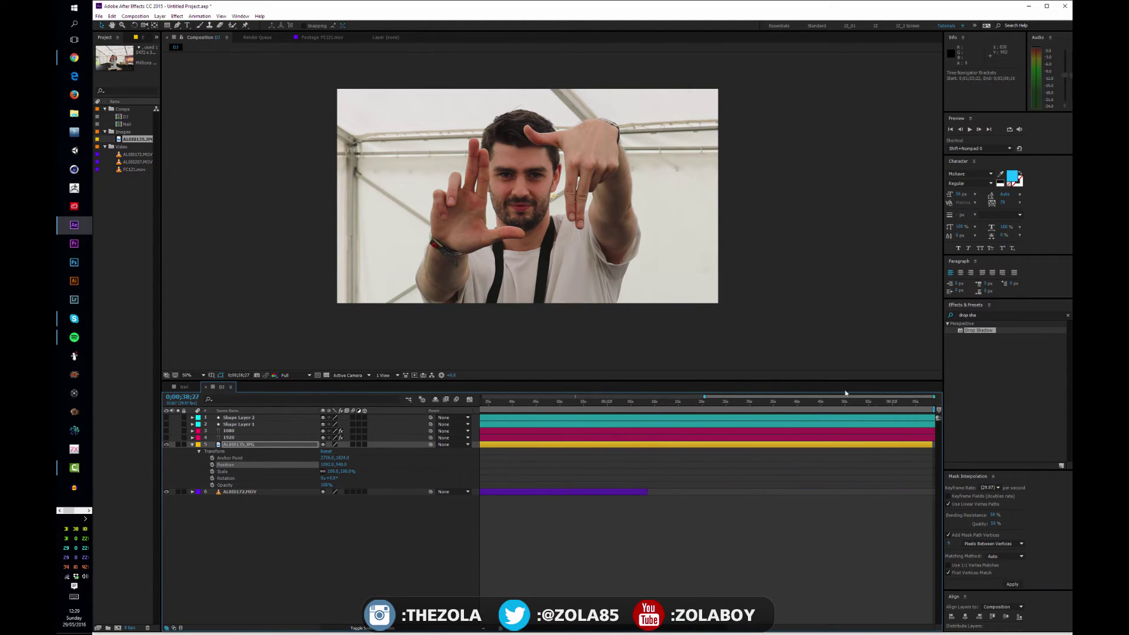
pyautogui.moveTo(711, 398); pyautogui.dragTo(1000, 410)
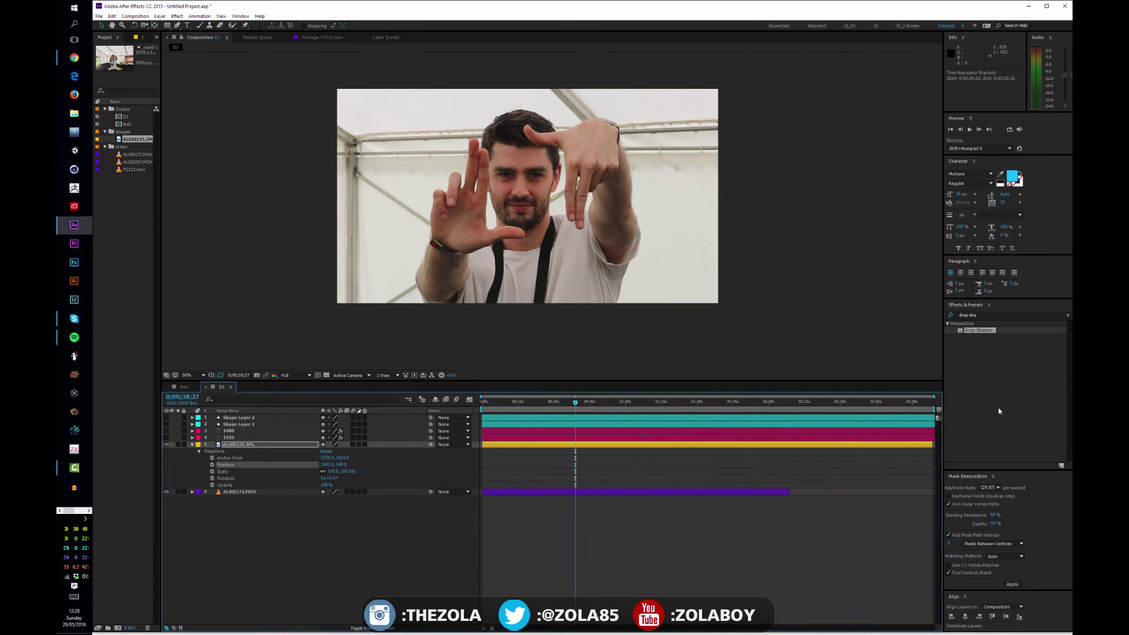
pyautogui.click(676, 542)
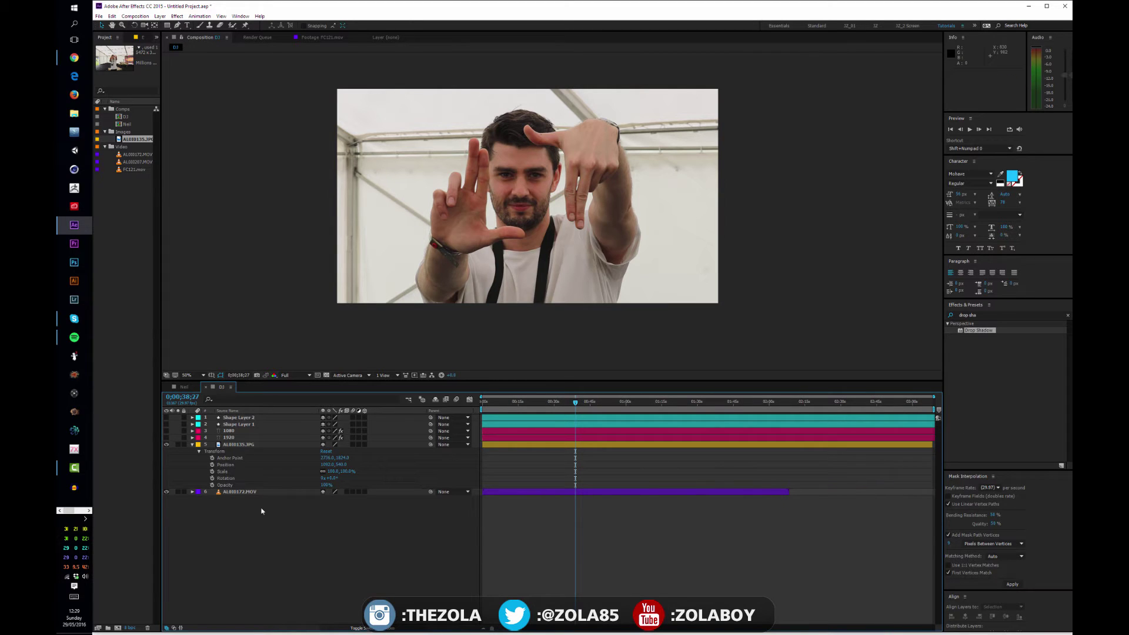
# - Try rotating the image layer and undo it, and try changing its opacity before returning it to 100%
pyautogui.click(239, 445)
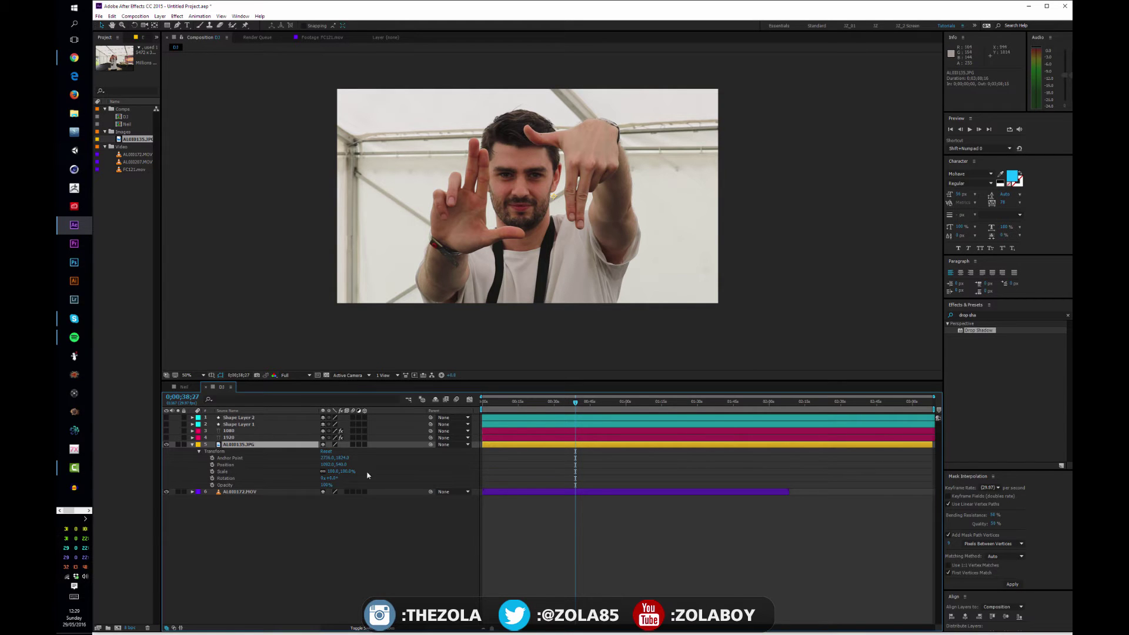
pyautogui.moveTo(348, 474); pyautogui.dragTo(363, 501)
pyautogui.hotkey('ctrl', 'z')
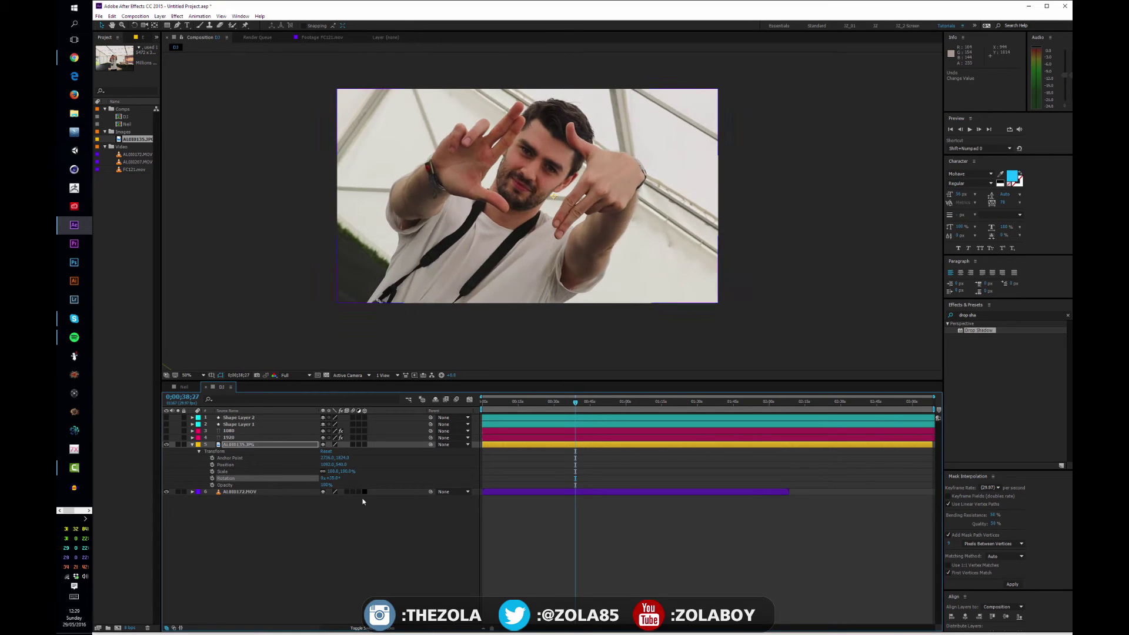
pyautogui.hotkey('ctrl', 'z')
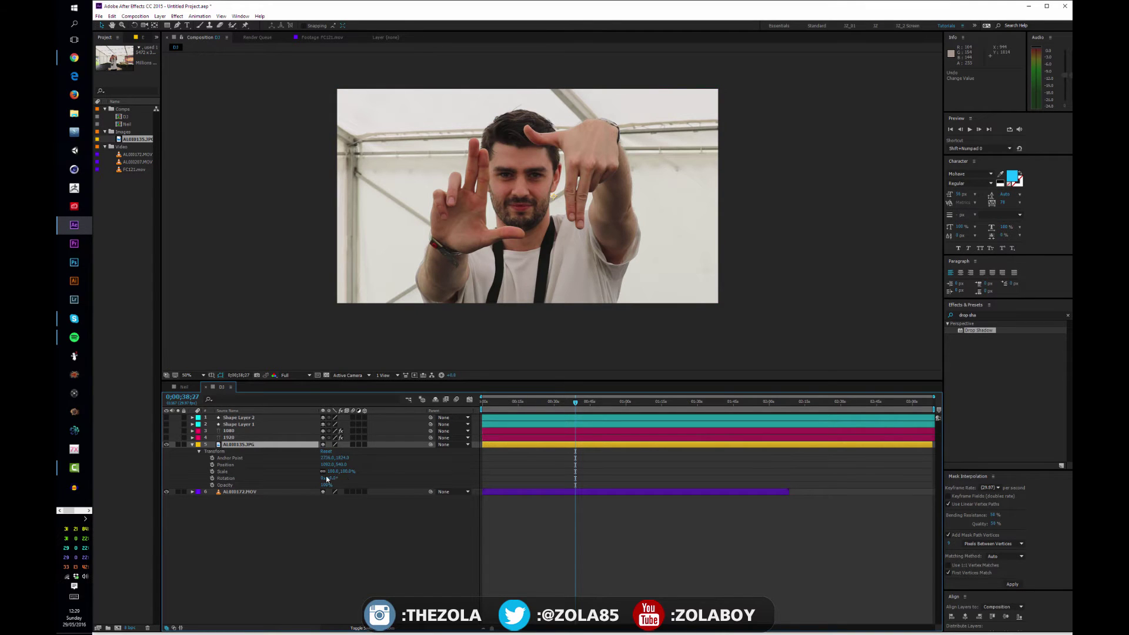
pyautogui.moveTo(326, 484); pyautogui.dragTo(350, 477)
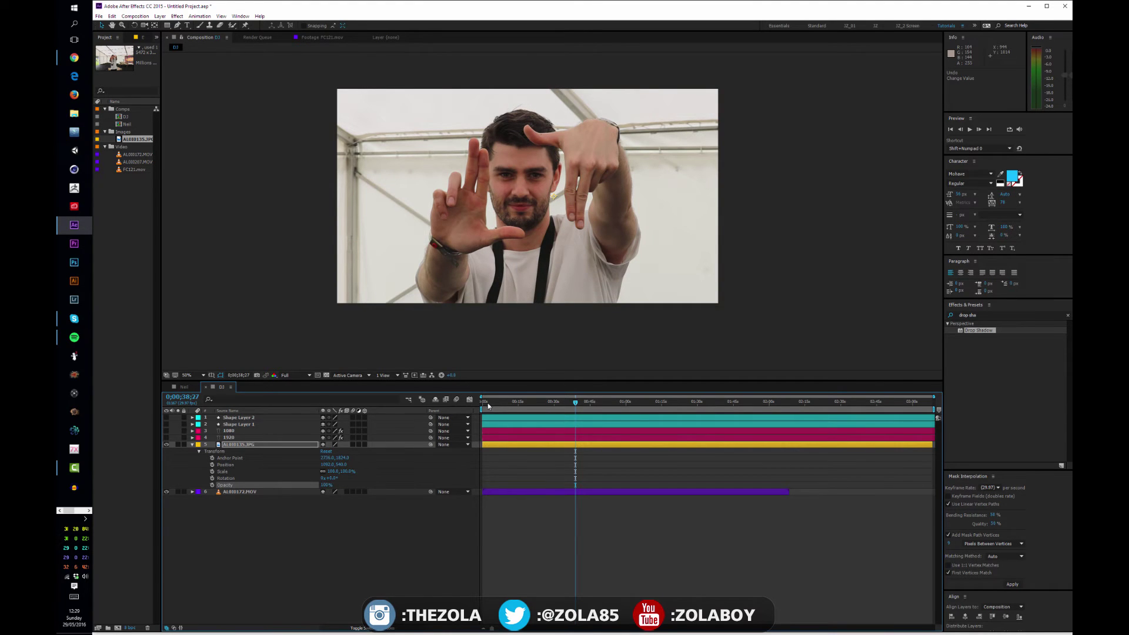
# - Go to 0;00;45;20 and compare the frame outlines of the video layer and the image layer with the view at 12.5%
pyautogui.moveTo(492, 403); pyautogui.dragTo(591, 403)
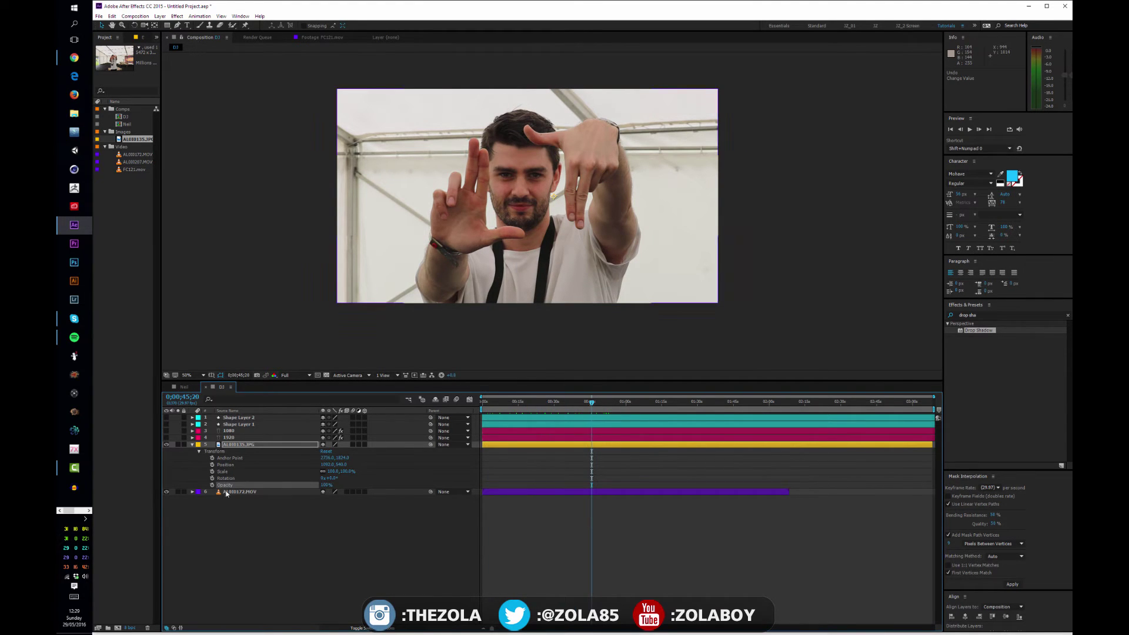
pyautogui.click(232, 492)
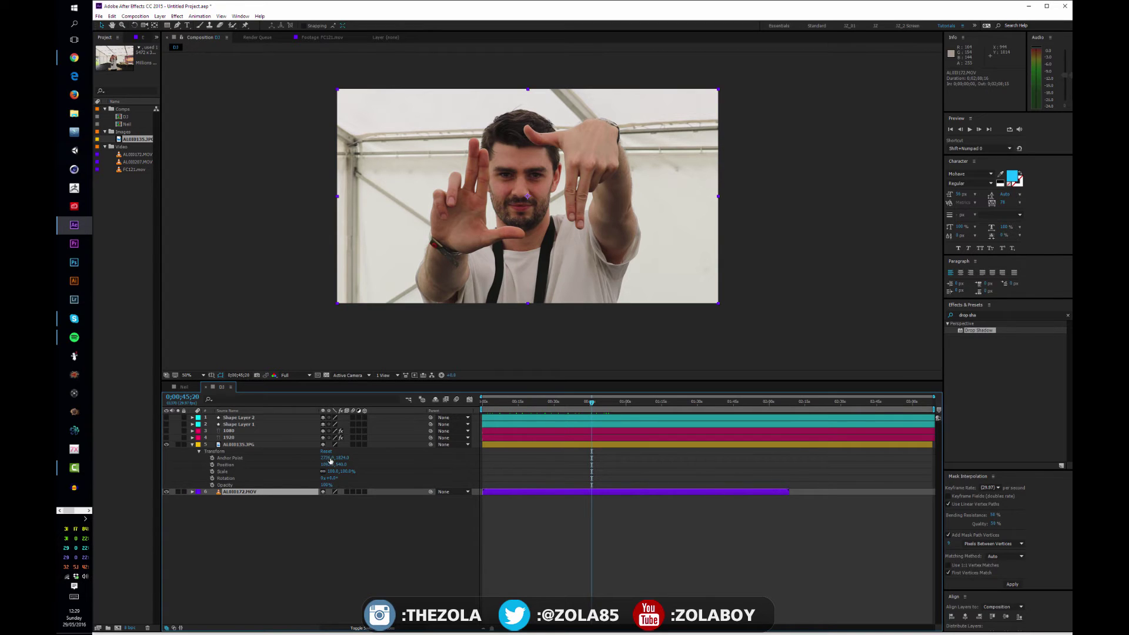
pyautogui.scroll(-2, 552, 210)
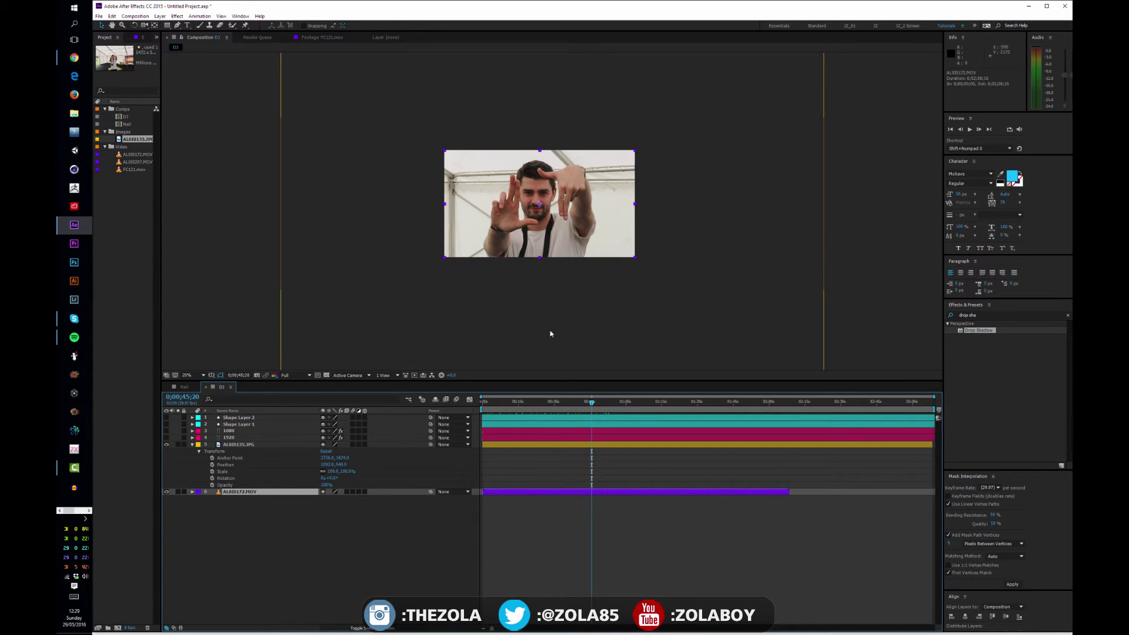
pyautogui.click(312, 512)
pyautogui.click(624, 283)
pyautogui.scroll(-1, 624, 284)
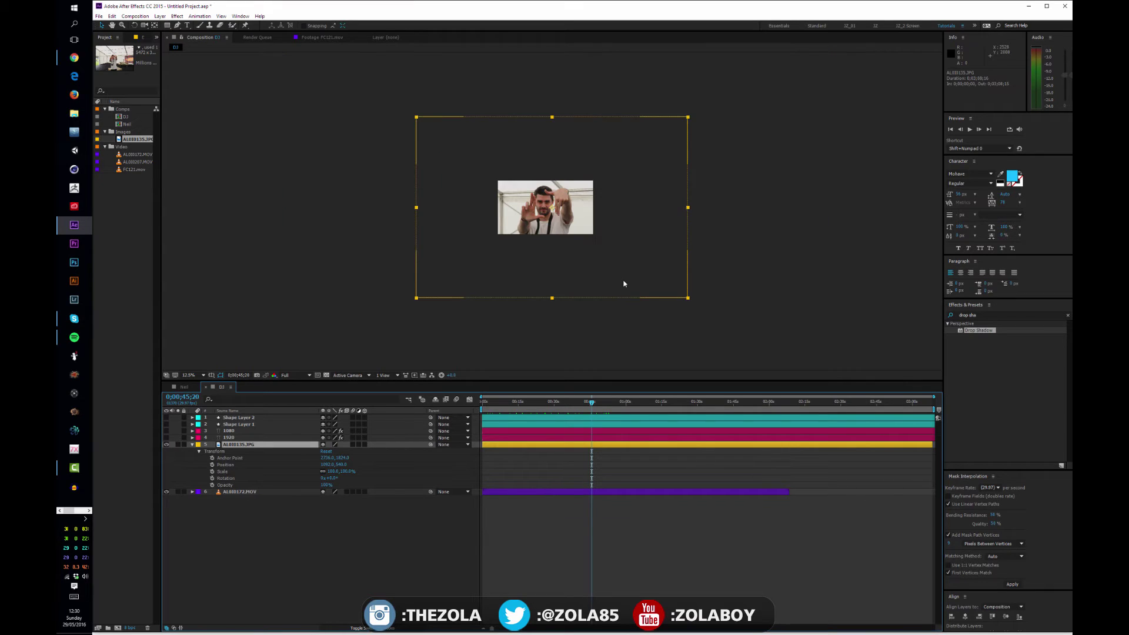
# - Scale the image layer down to 42% and offset its anchor point and position so it covers the frame
pyautogui.moveTo(344, 476); pyautogui.dragTo(580, 206)
pyautogui.moveTo(985, 398); pyautogui.dragTo(970, 398)
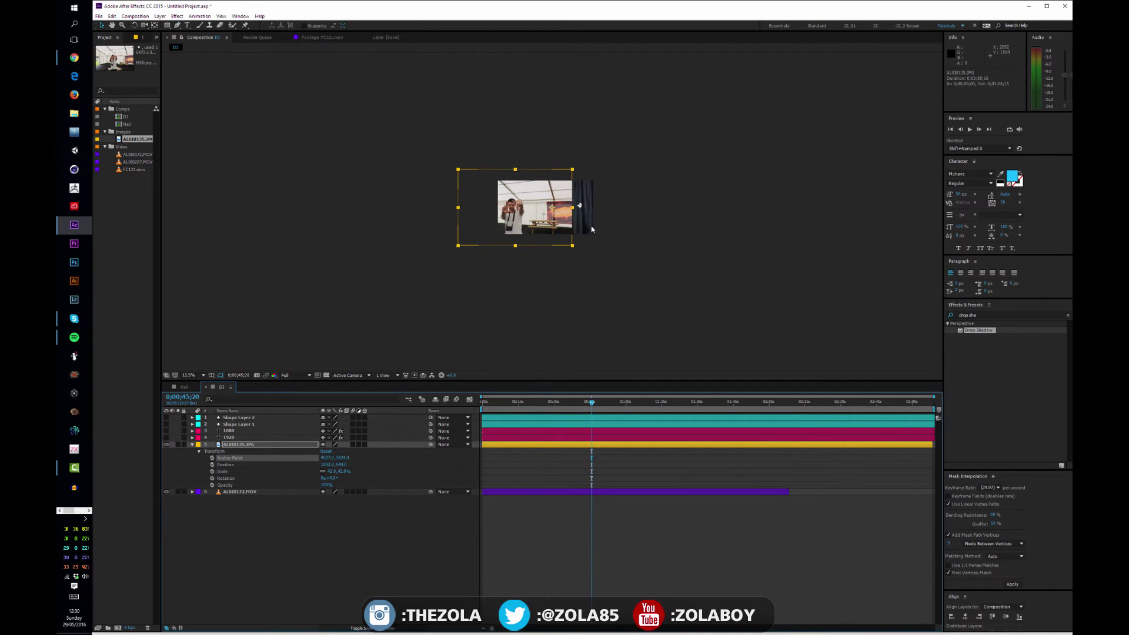
pyautogui.moveTo(340, 458); pyautogui.dragTo(552, 465)
# - Try rotating the image layer around its offset anchor point, and undo the rotation
pyautogui.moveTo(332, 478)
pyautogui.mouseDown()
pyautogui.moveTo(362, 476)
pyautogui.moveTo(323, 477)
pyautogui.moveTo(333, 478)
pyautogui.mouseUp()
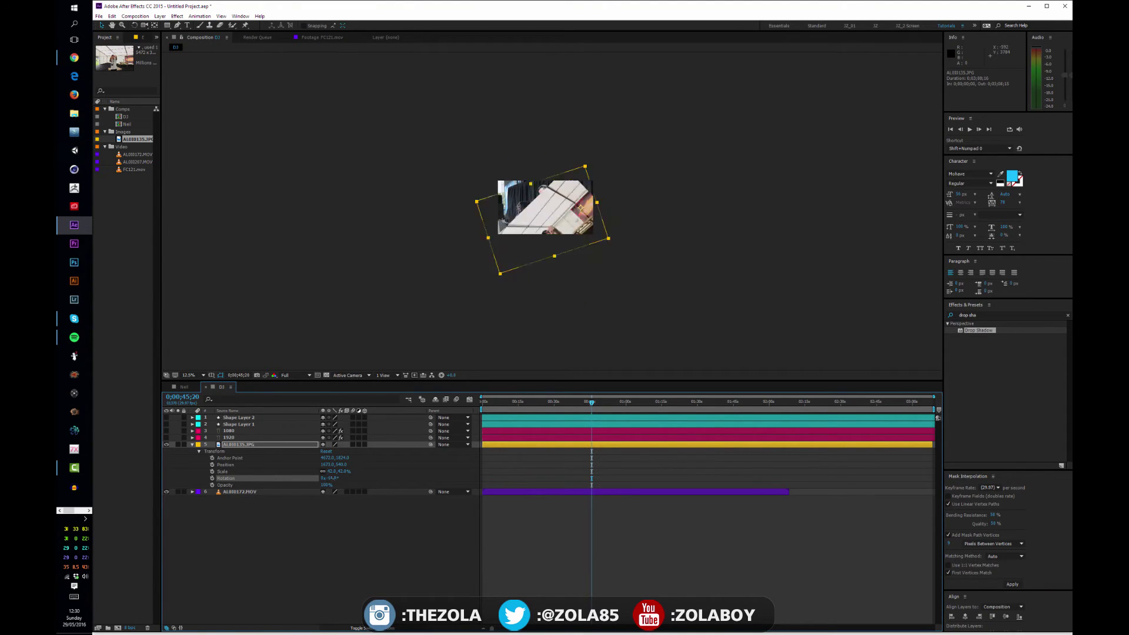
pyautogui.hotkey('ctrl', 'z')
pyautogui.hotkey('ctrl', 'z')
pyautogui.hotkey('ctrl', 'z')
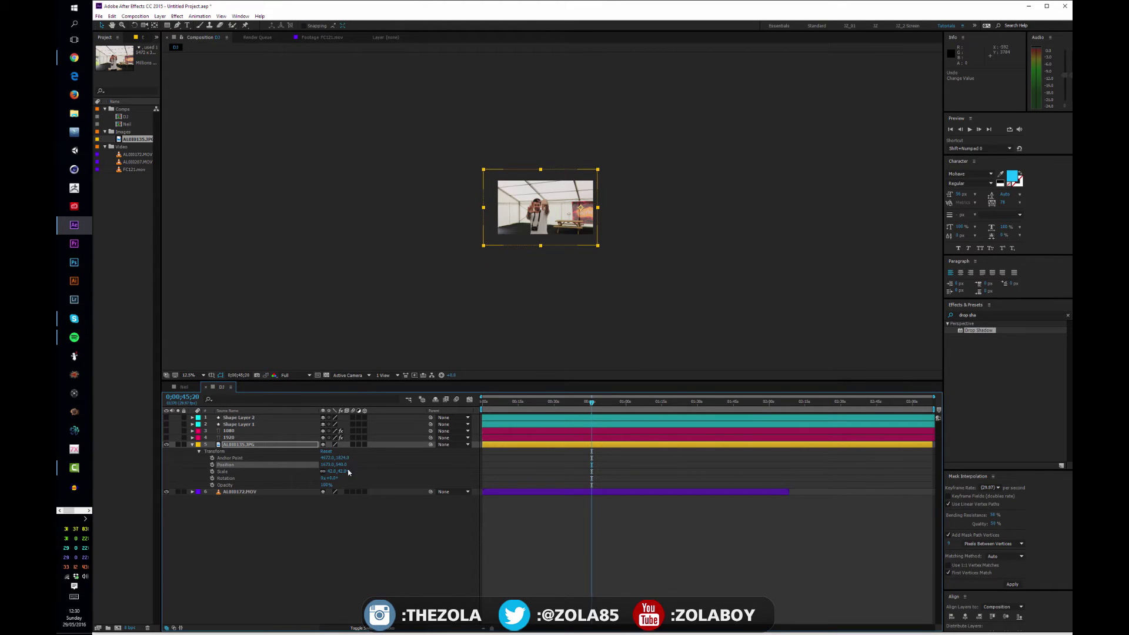
# - Set the image layer's scale to 40% and inspect the framing with the view at 50%
pyautogui.moveTo(334, 471)
pyautogui.mouseDown()
pyautogui.moveTo(377, 472)
pyautogui.moveTo(330, 470)
pyautogui.mouseUp()
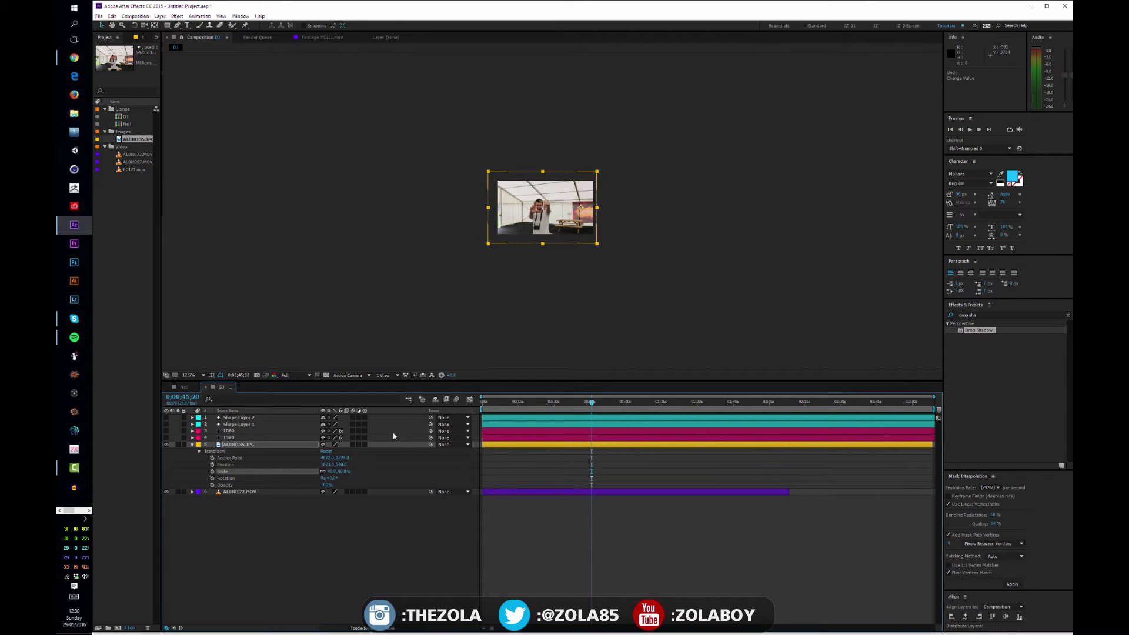
pyautogui.scroll(4, 538, 197)
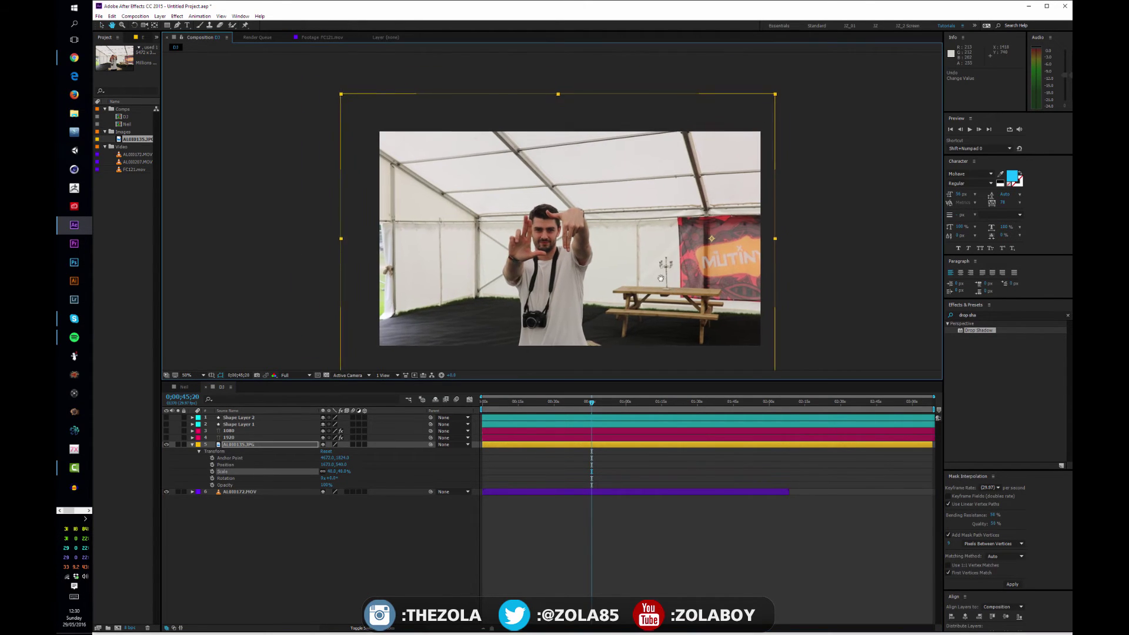
pyautogui.moveTo(662, 290); pyautogui.dragTo(660, 285)
# - Hide the image layer so the video layer beneath it shows in the composition
pyautogui.click(278, 507)
pyautogui.click(240, 445)
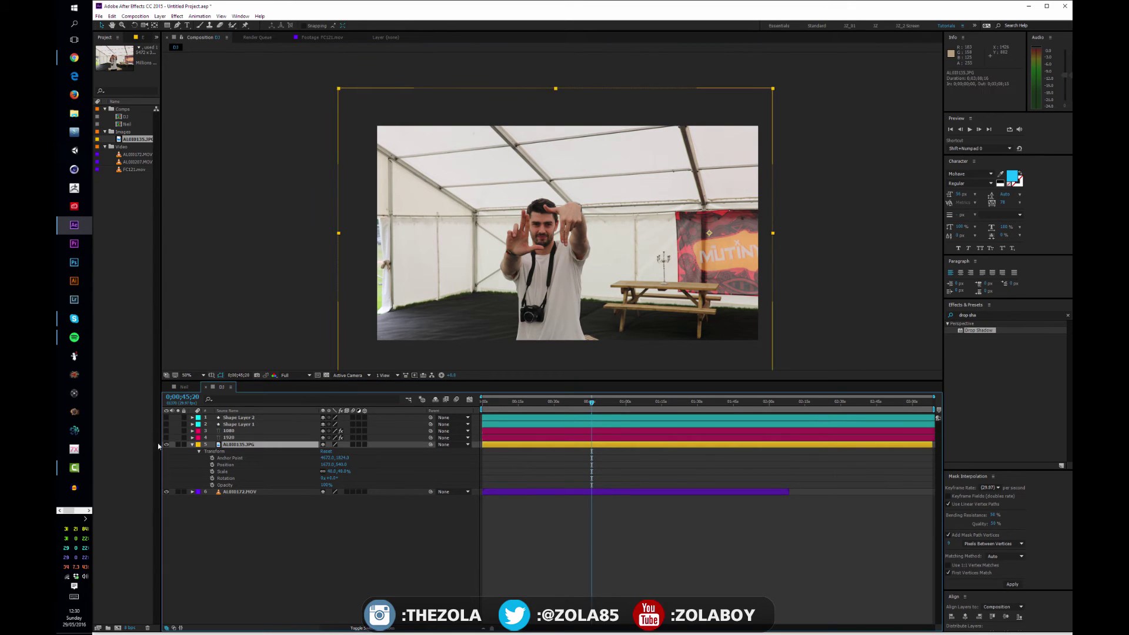
pyautogui.click(178, 453)
pyautogui.click(166, 445)
pyautogui.click(166, 444)
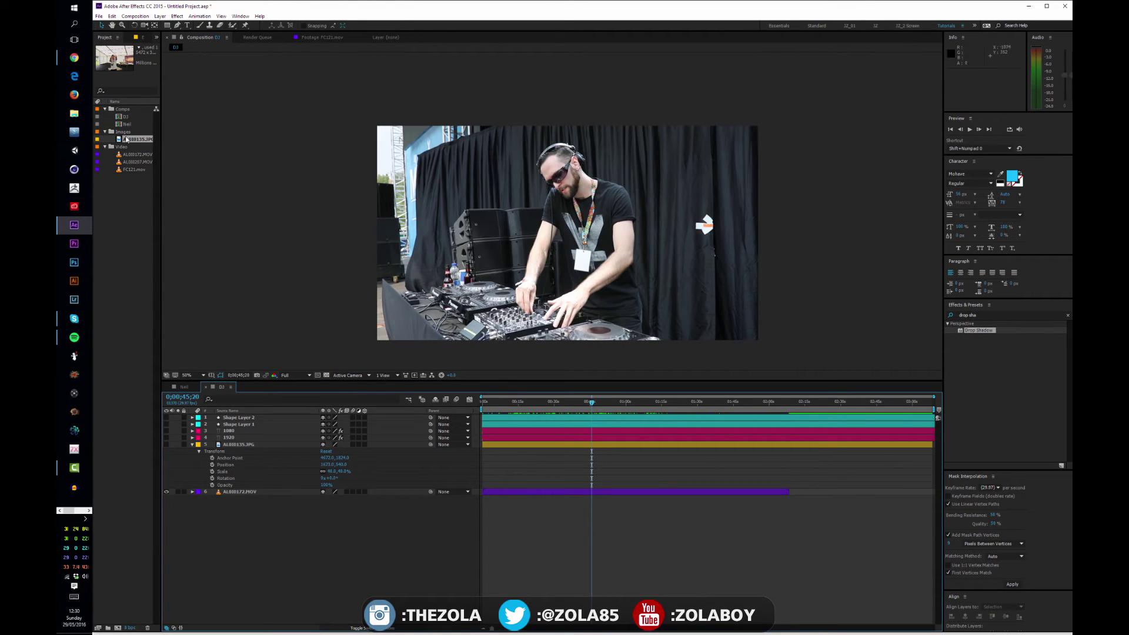
# - Add the FC121.mov clip to the timeline directly above the image layer and return to the composition's start
pyautogui.moveTo(160, 170); pyautogui.dragTo(279, 449)
pyautogui.click(137, 170)
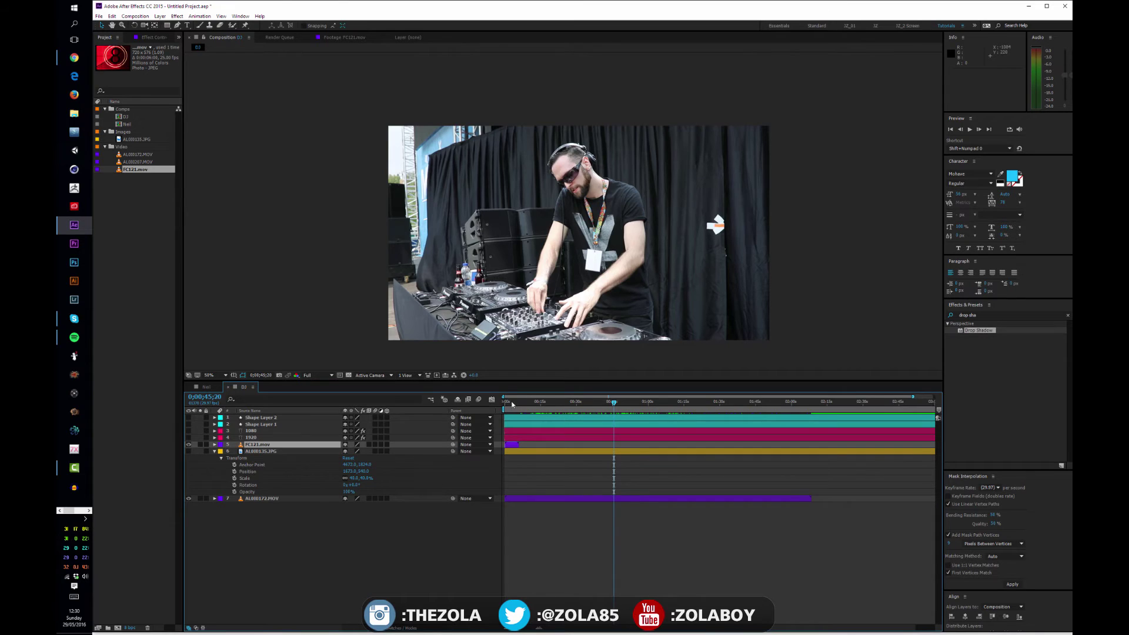
pyautogui.moveTo(511, 402); pyautogui.dragTo(504, 403)
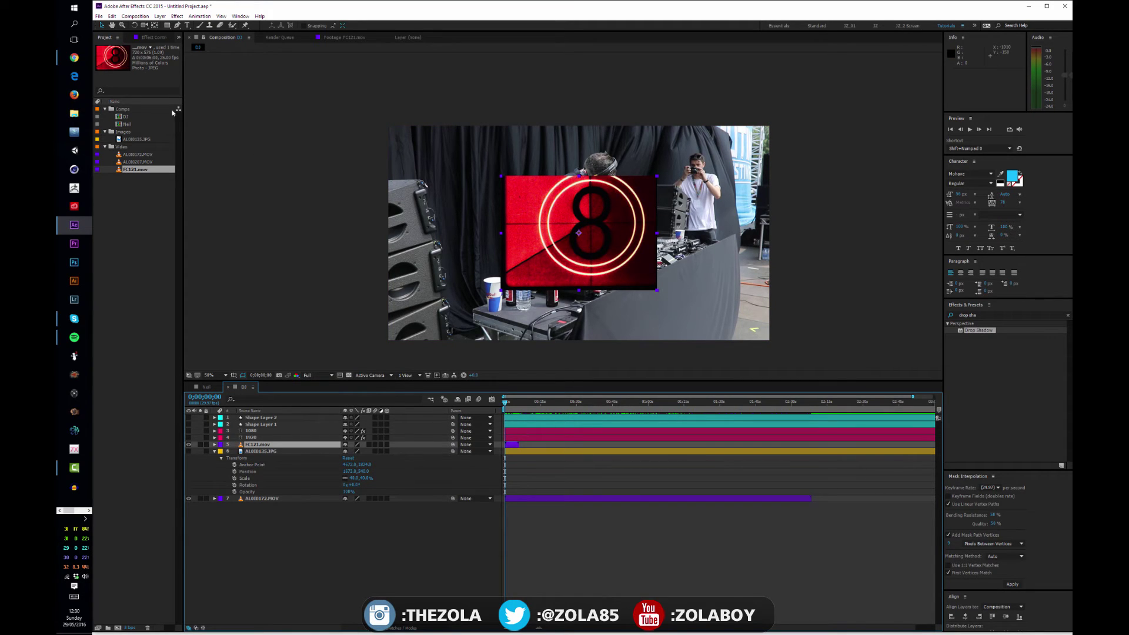
# - Check the frame size in the composition settings and close them without changes
pyautogui.click(295, 520)
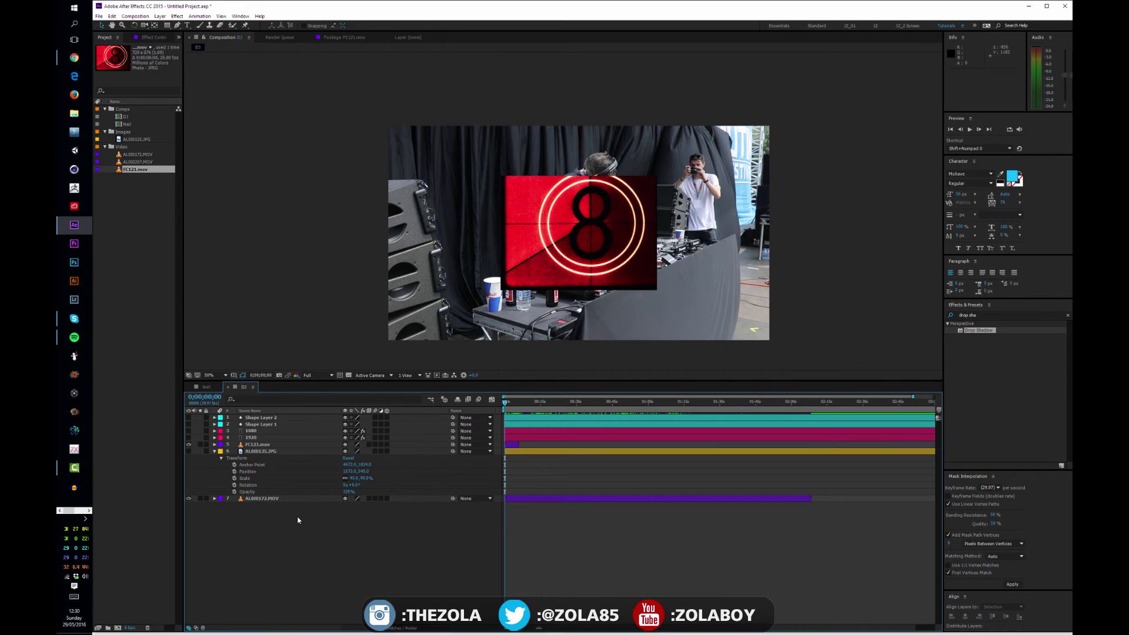
pyautogui.hotkey('ctrl', 'k')
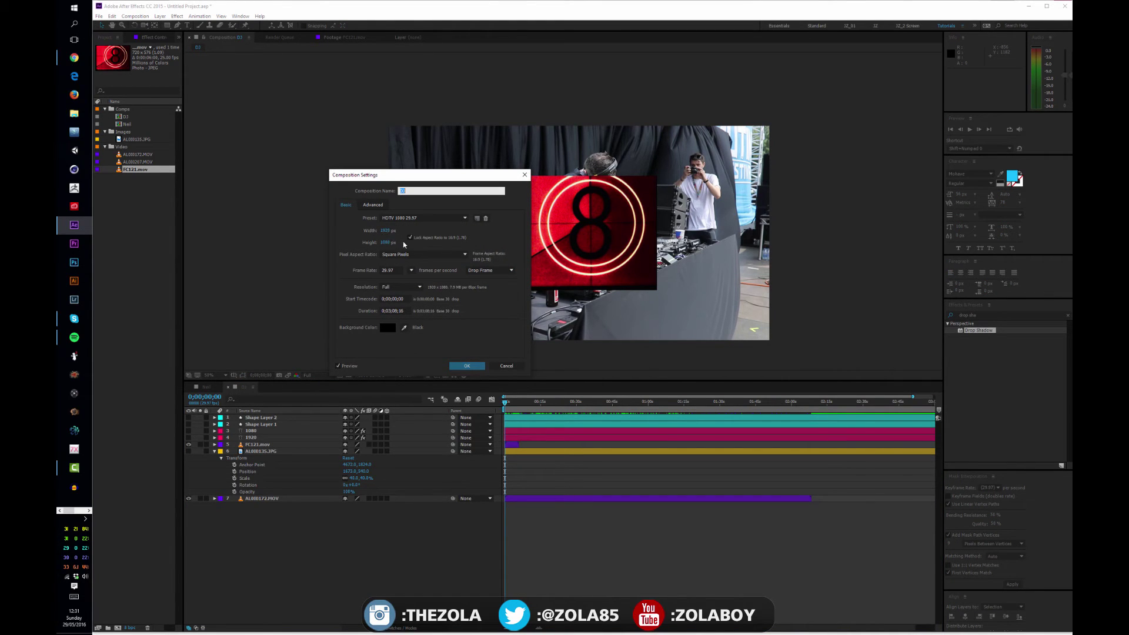
pyautogui.click(506, 365)
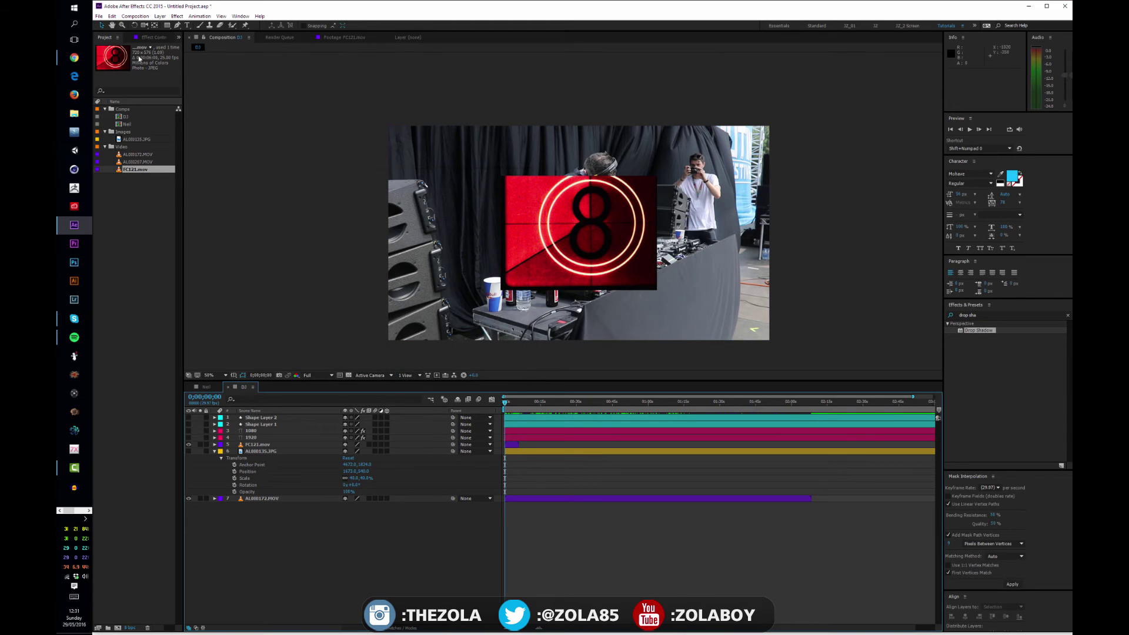
# - Expand the FC121.mov layer's transform properties and scale it up to about 248% to fill the frame
pyautogui.click(283, 444)
pyautogui.press('s')
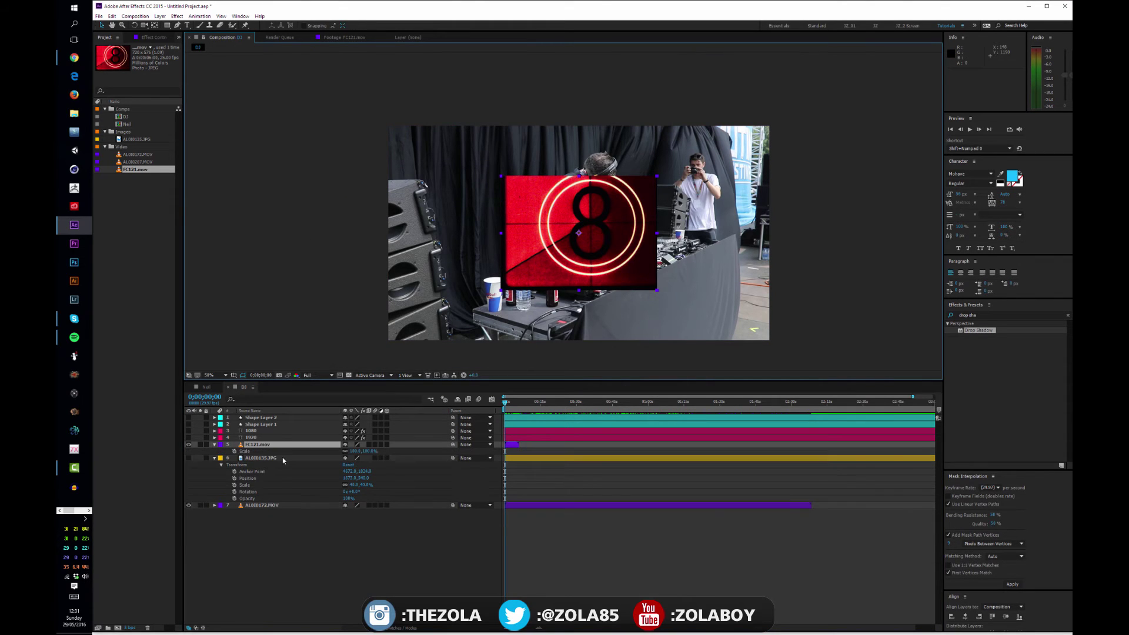
pyautogui.click(215, 445)
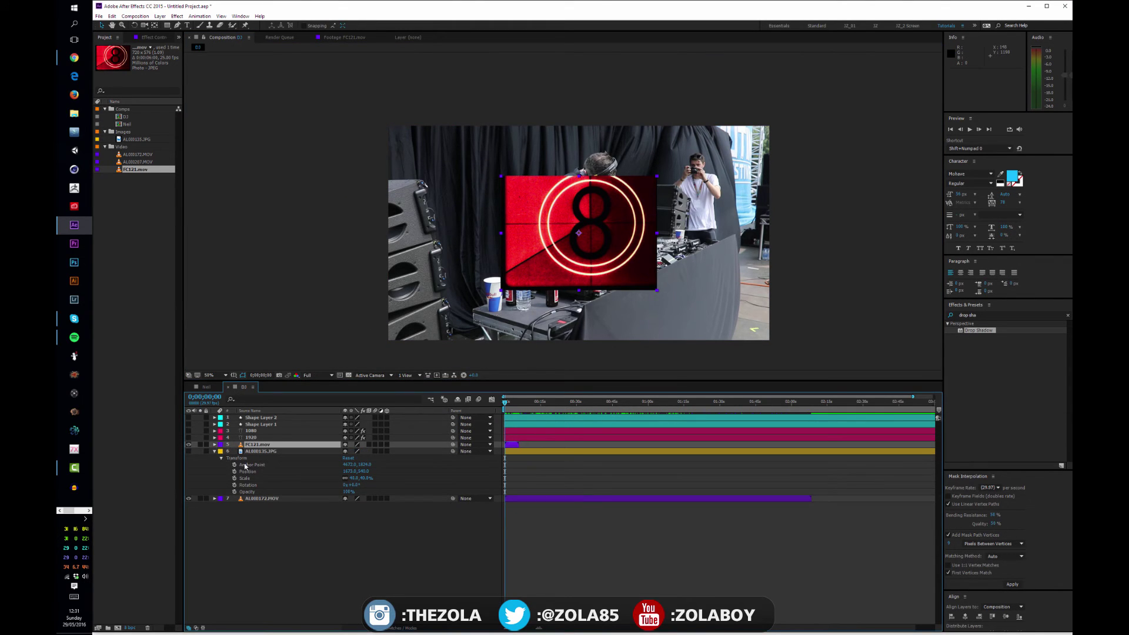
pyautogui.click(215, 445)
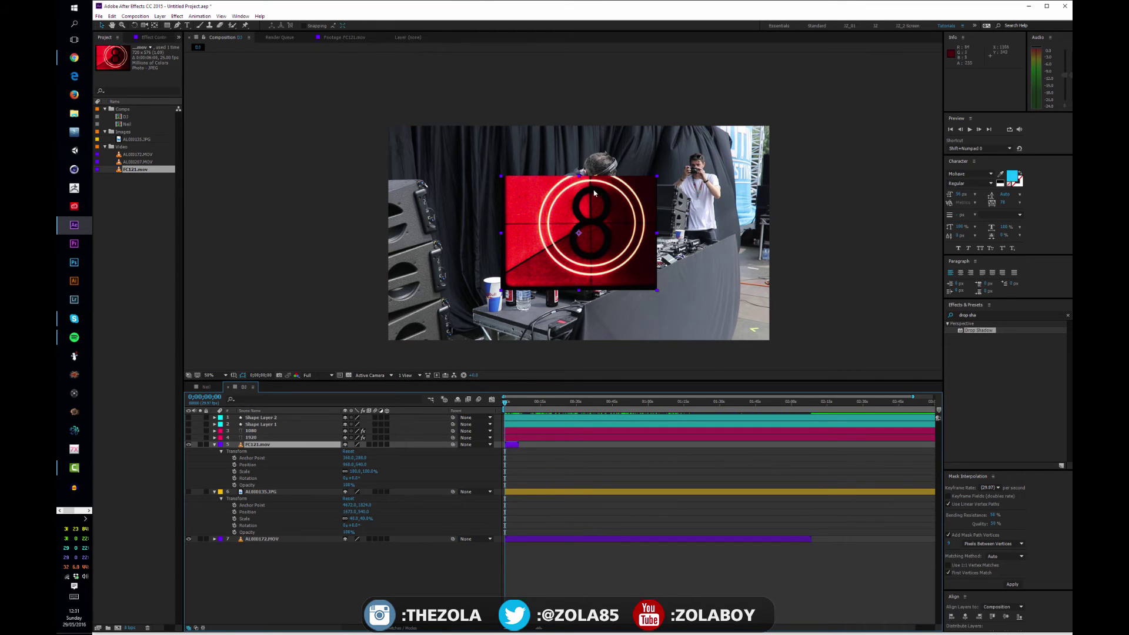
pyautogui.moveTo(370, 474); pyautogui.dragTo(425, 461)
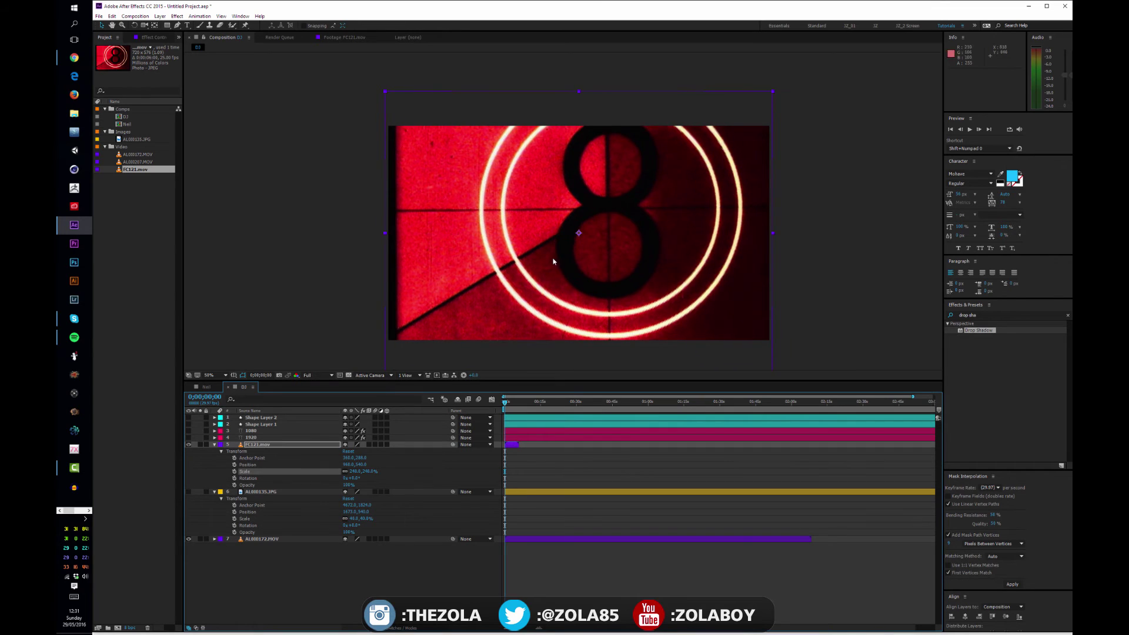
# - Scrub through the countdown clip with the timeline zoomed in on its duration, stopping at 0;00;04;03
pyautogui.moveTo(505, 405)
pyautogui.mouseDown()
pyautogui.moveTo(519, 404)
pyautogui.moveTo(509, 405)
pyautogui.mouseUp()
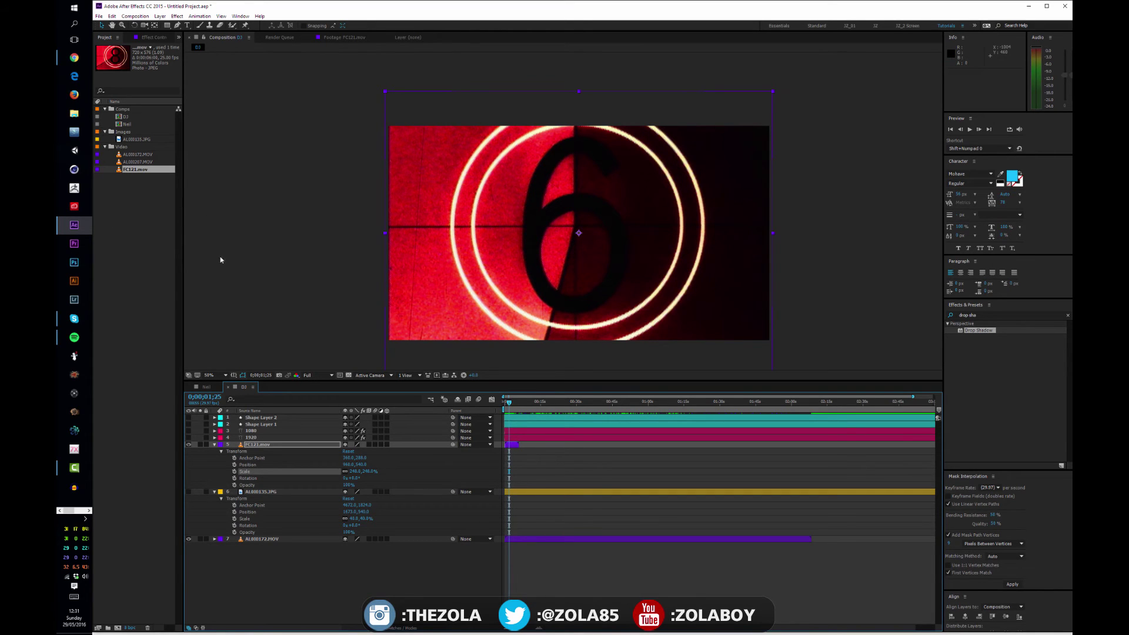
pyautogui.moveTo(510, 402); pyautogui.dragTo(521, 410)
pyautogui.moveTo(519, 628); pyautogui.dragTo(529, 629)
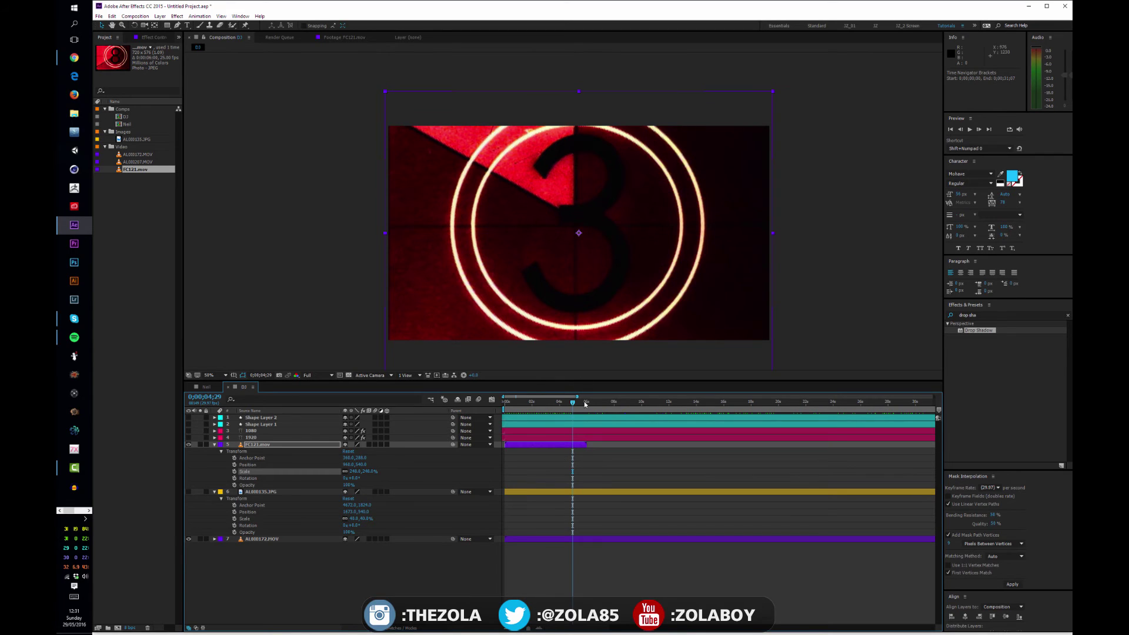
pyautogui.moveTo(586, 403); pyautogui.dragTo(561, 402)
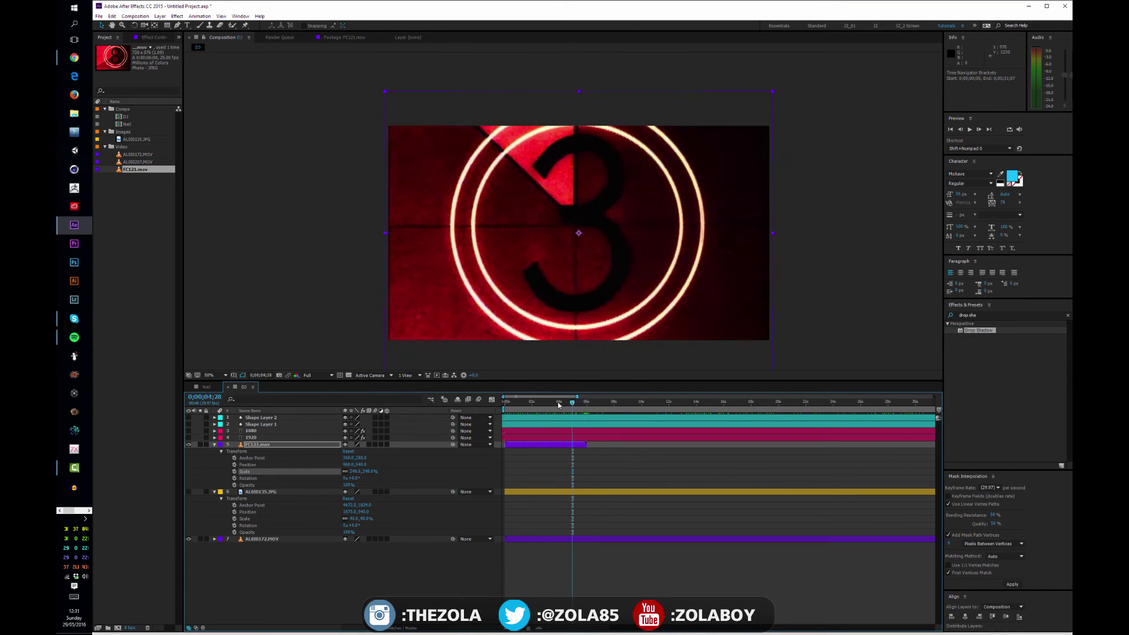
# - Duplicate the FC121.mov layer and move the copy along the timeline so it starts where the original ends
pyautogui.click(270, 447)
pyautogui.click(112, 16)
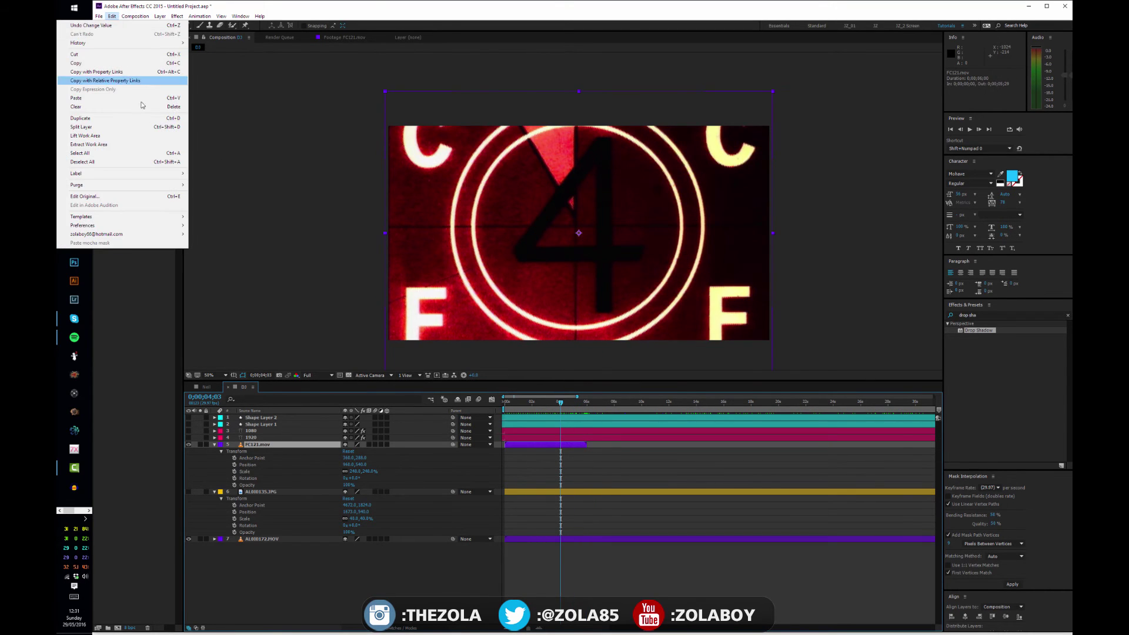
pyautogui.click(151, 124)
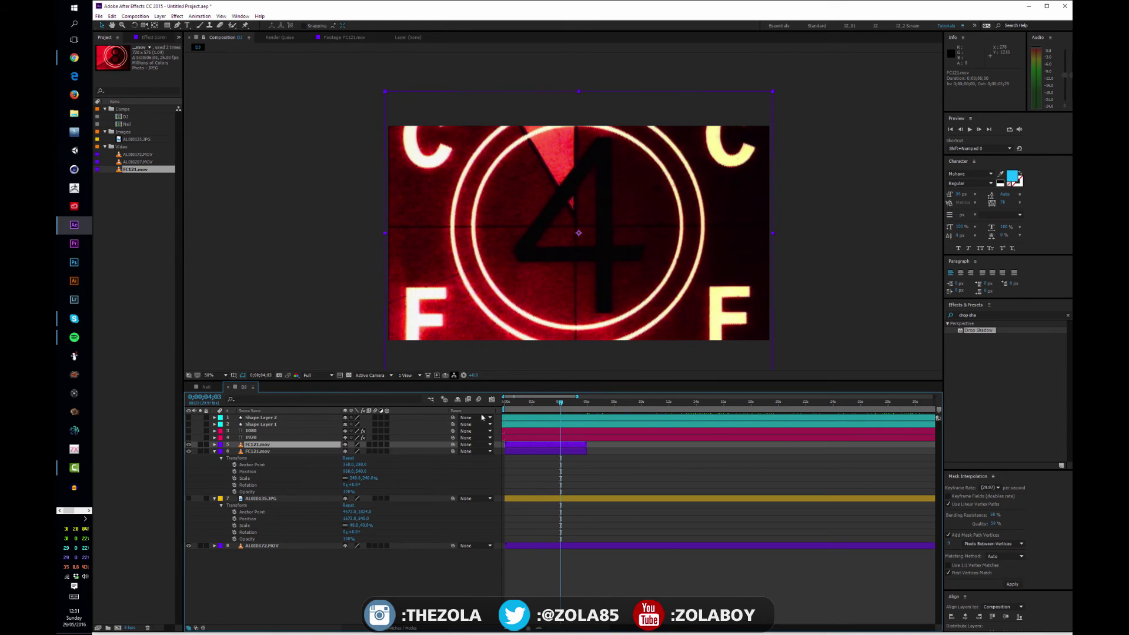
pyautogui.moveTo(537, 445); pyautogui.dragTo(611, 447)
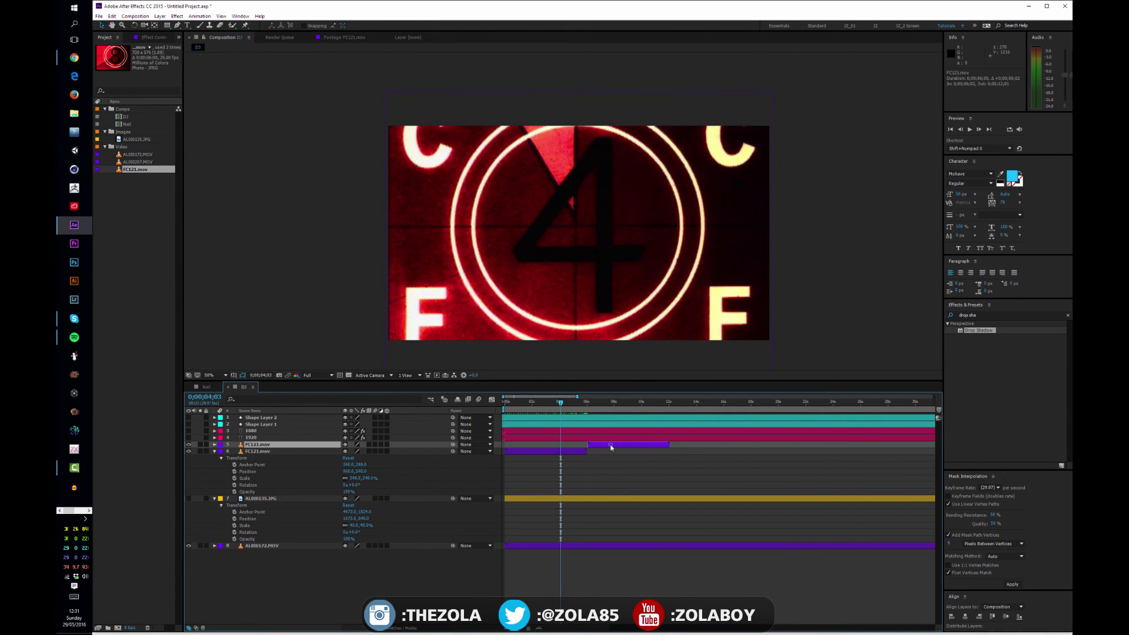
pyautogui.press('=')
pyautogui.press('=')
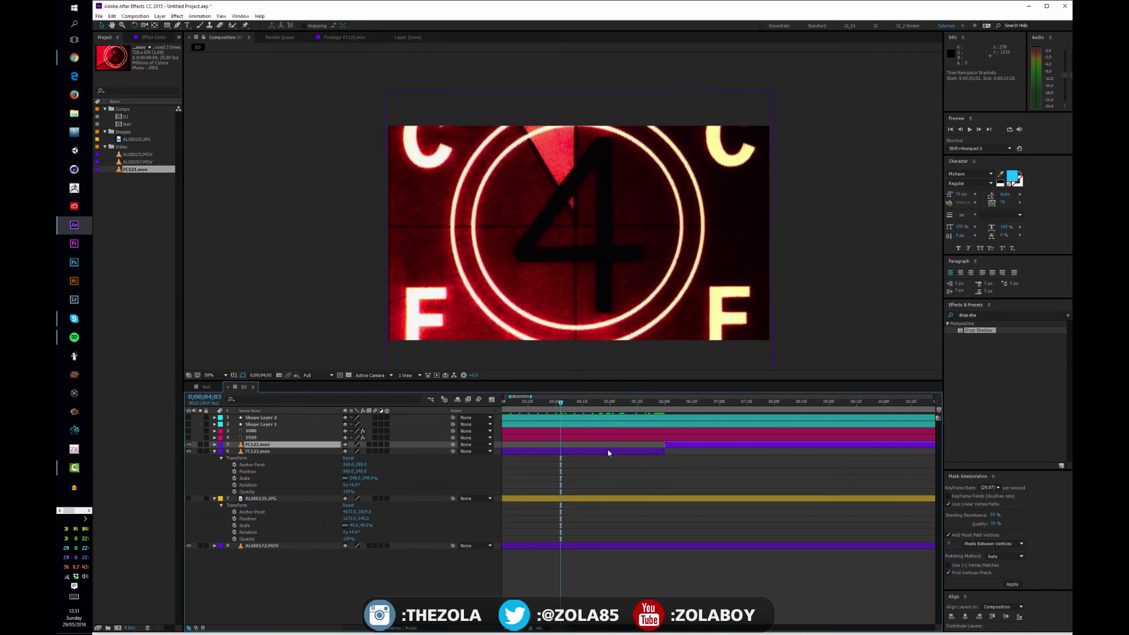
# - Trim the end of the original FC121.mov layer back to the playhead at 0;00;05;04
pyautogui.press('=')
pyautogui.moveTo(788, 477); pyautogui.dragTo(676, 479)
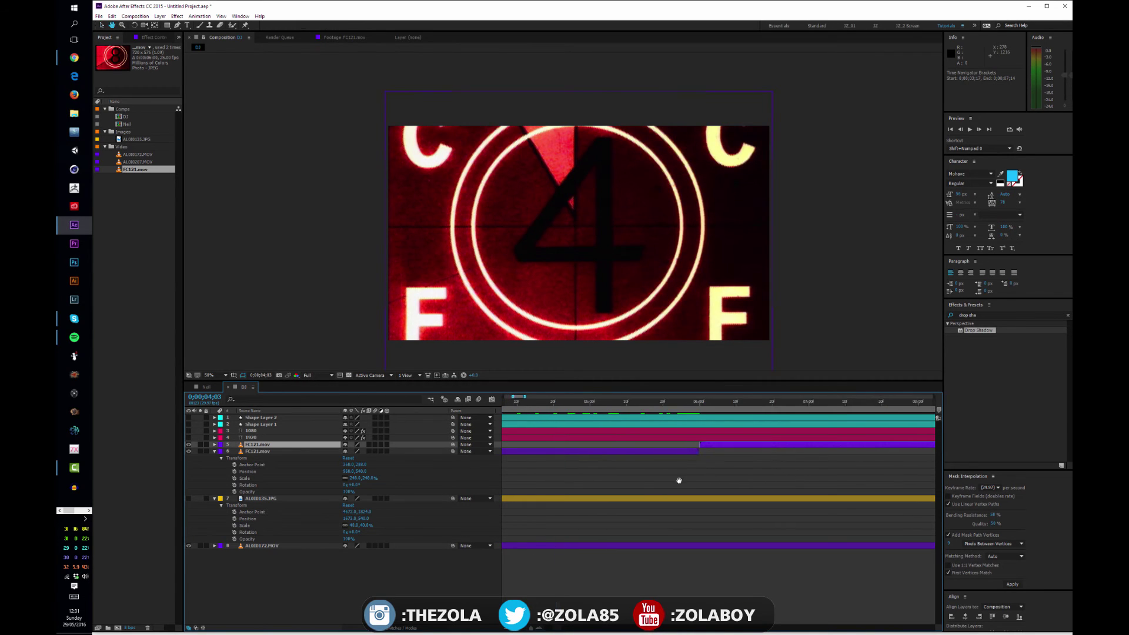
pyautogui.click(664, 404)
pyautogui.moveTo(666, 403); pyautogui.dragTo(575, 402)
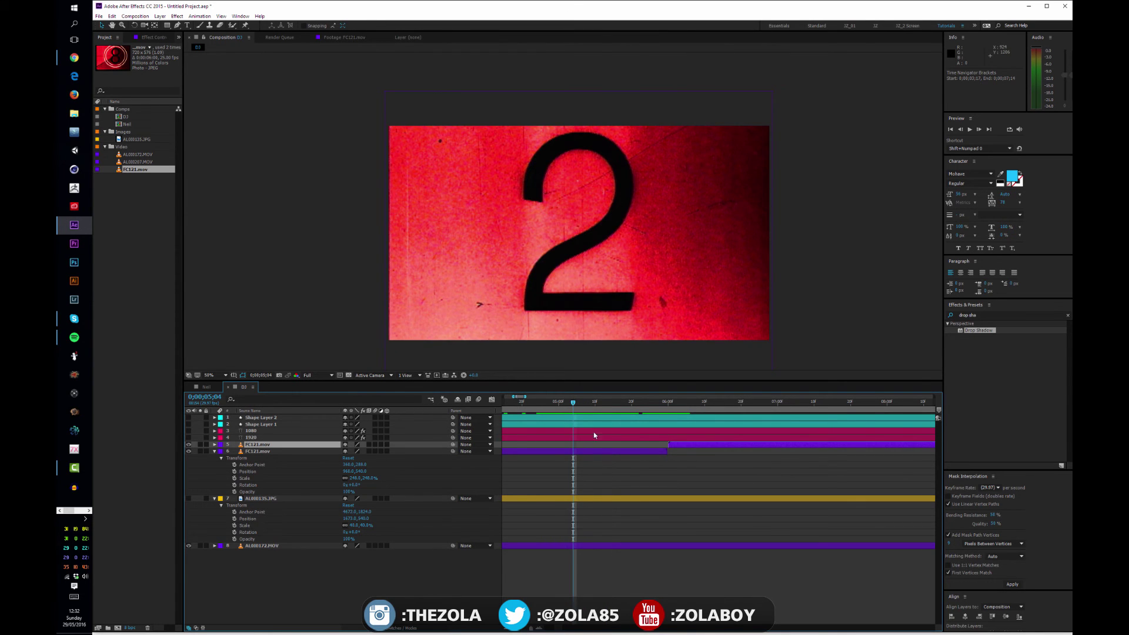
pyautogui.click(643, 451)
pyautogui.moveTo(668, 452); pyautogui.dragTo(578, 463)
pyautogui.moveTo(574, 406)
pyautogui.mouseDown()
pyautogui.moveTo(628, 408)
pyautogui.moveTo(574, 408)
pyautogui.mouseUp()
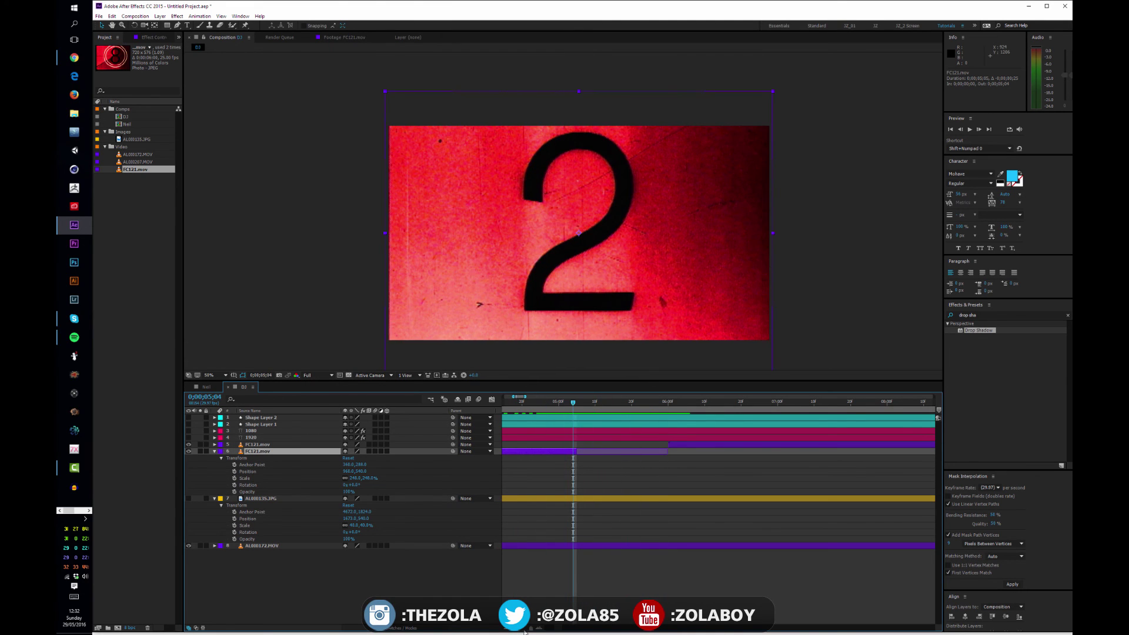
# - Move the duplicate FC121.mov layer earlier so it starts where the trimmed original ends
pyautogui.moveTo(531, 628); pyautogui.dragTo(502, 632)
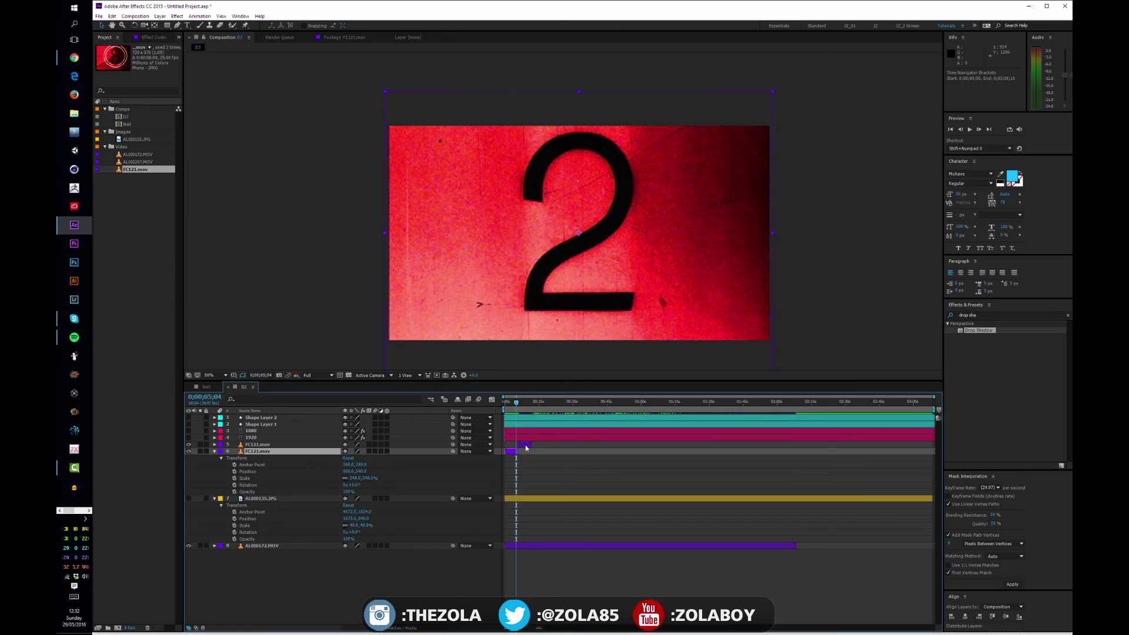
pyautogui.press('=')
pyautogui.press('=')
pyautogui.press('=')
pyautogui.press('=')
pyautogui.moveTo(551, 473); pyautogui.dragTo(689, 442)
# - Trim the end of the duplicate FC121.mov layer just before the countdown goes black and scrub back to 0;00;01;09
pyautogui.moveTo(652, 406); pyautogui.dragTo(835, 392)
pyautogui.press('pagedown')
pyautogui.press('pagedown')
pyautogui.press('pagedown')
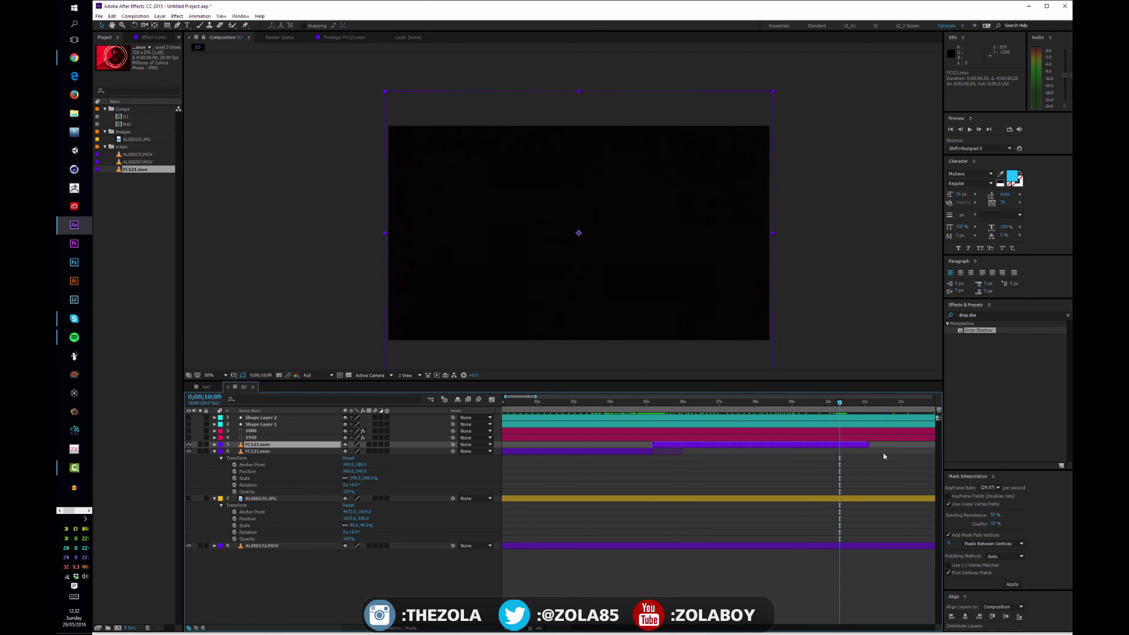
pyautogui.press('pageup')
pyautogui.moveTo(870, 445); pyautogui.dragTo(840, 455)
pyautogui.moveTo(840, 403); pyautogui.dragTo(538, 391)
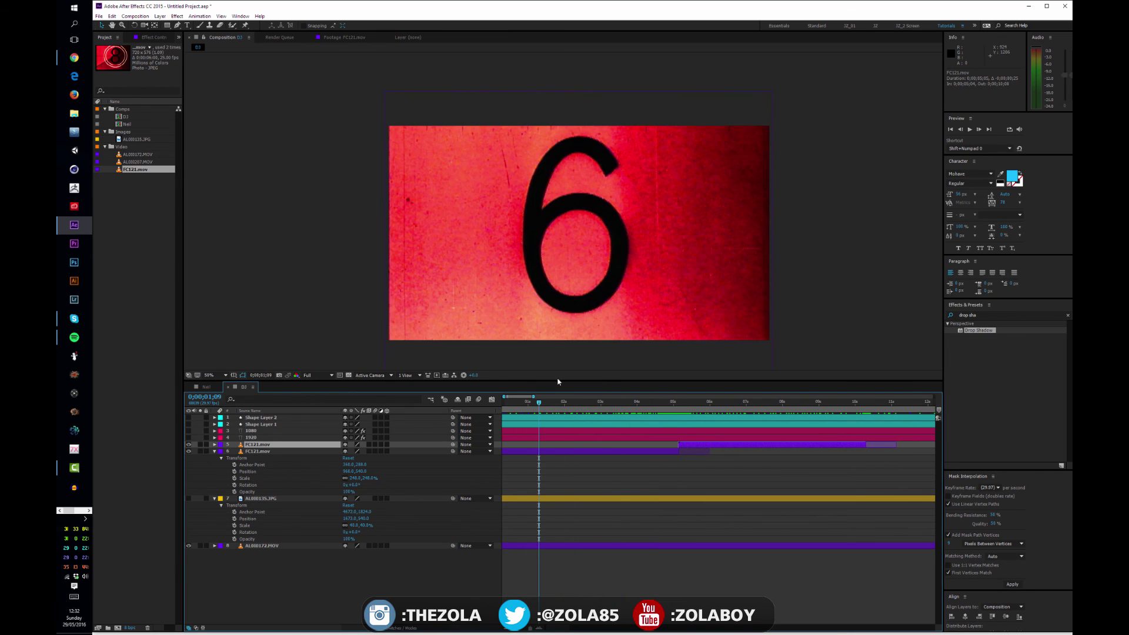
# - Set the FC121.mov footage to loop 10 times in its Interpret Footage settings
pyautogui.press(',')
pyautogui.click(612, 478)
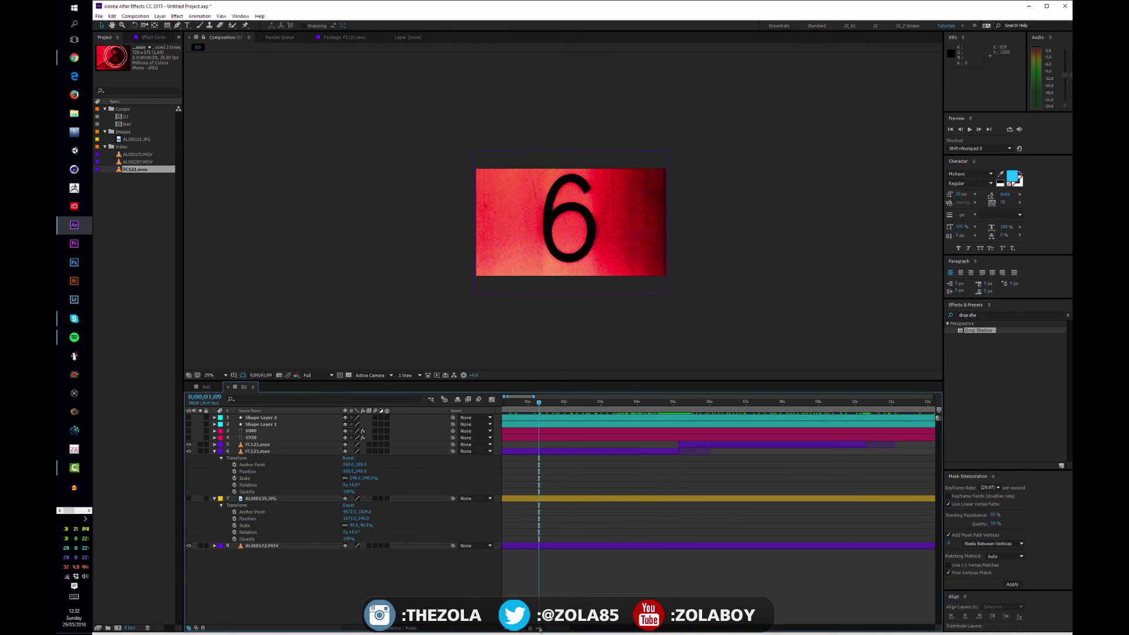
pyautogui.moveTo(527, 631); pyautogui.dragTo(554, 631)
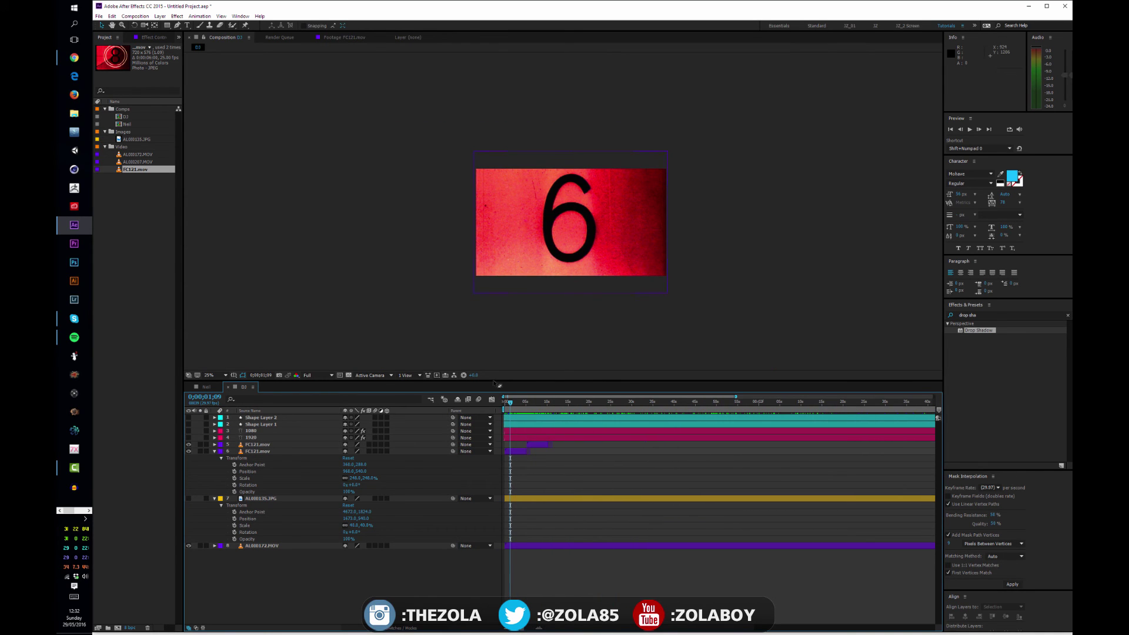
pyautogui.rightClick(127, 171)
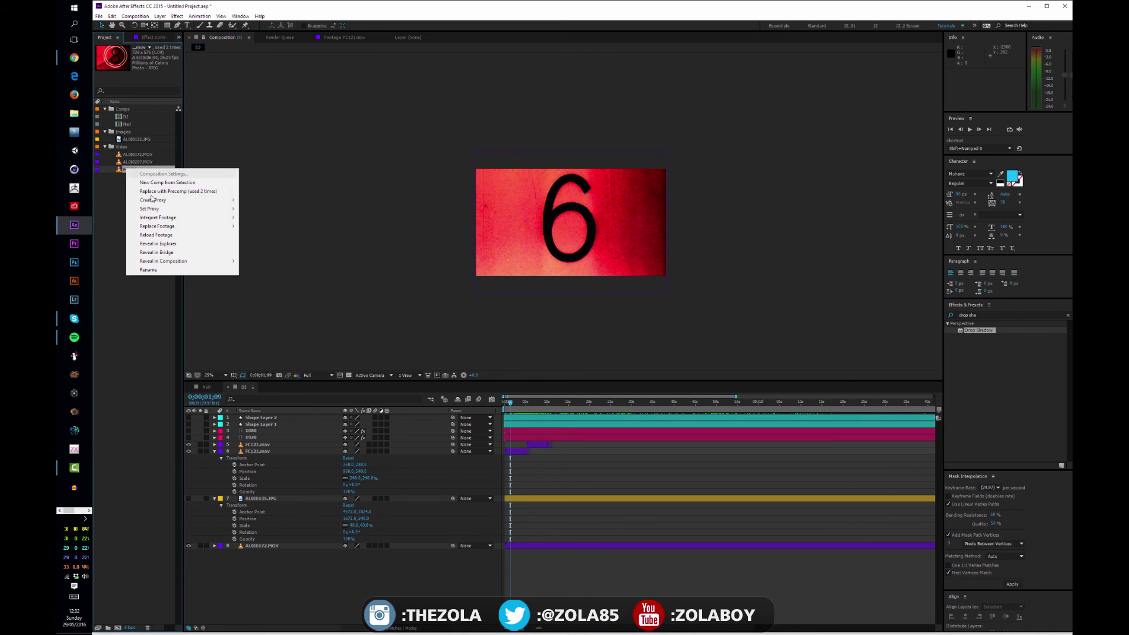
pyautogui.moveTo(181, 218)
pyautogui.click(266, 218)
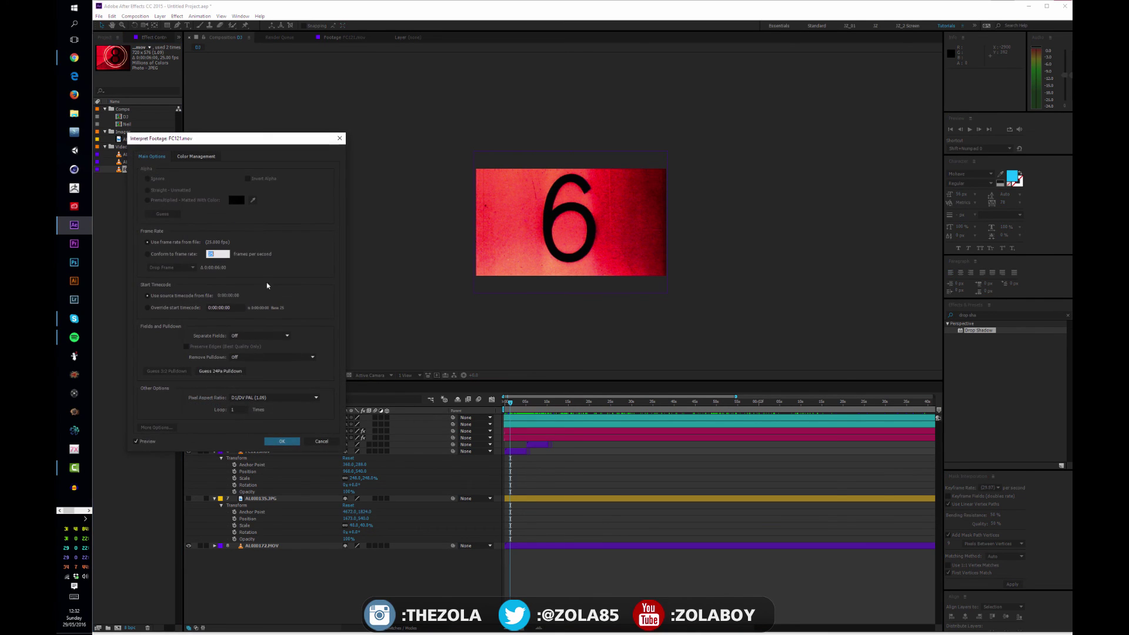
pyautogui.click(239, 410)
pyautogui.write('10')
pyautogui.press('Return')
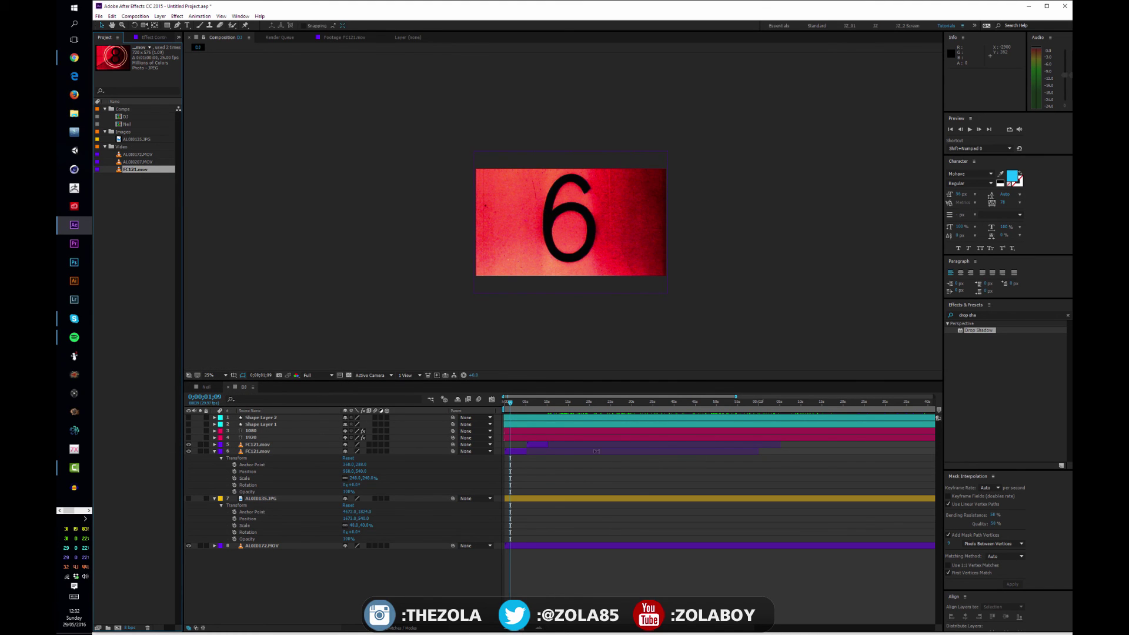
# - Delete the duplicate FC121.mov layer, extend the original to its full looped length and scrub to 0;00;57;06
pyautogui.click(532, 446)
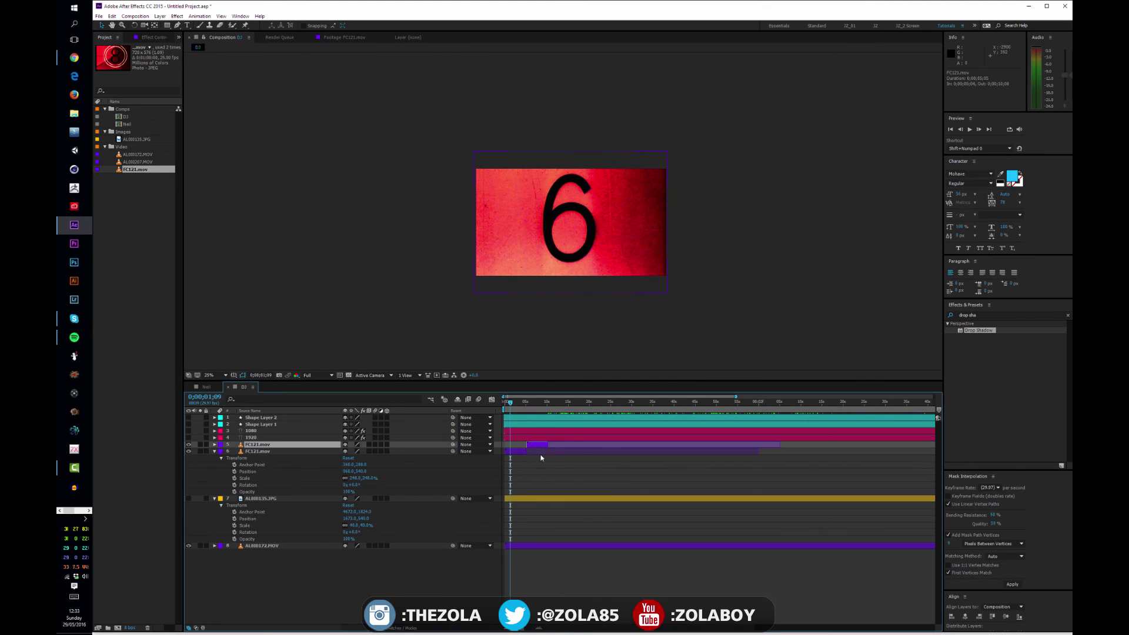
pyautogui.press('Delete')
pyautogui.click(551, 446)
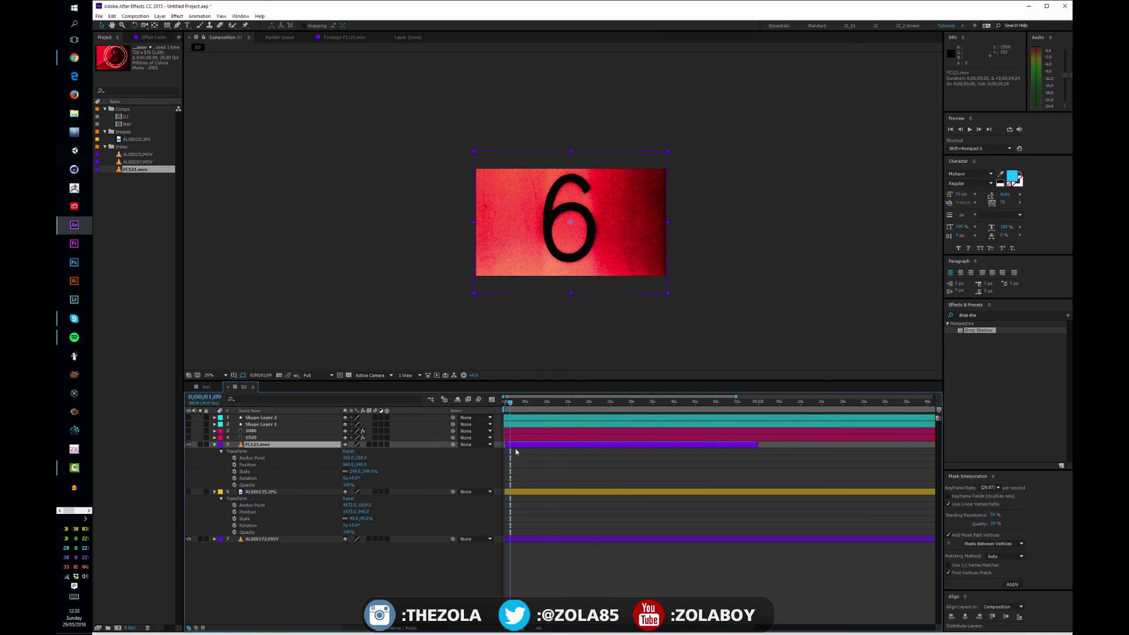
pyautogui.moveTo(510, 402); pyautogui.dragTo(747, 403)
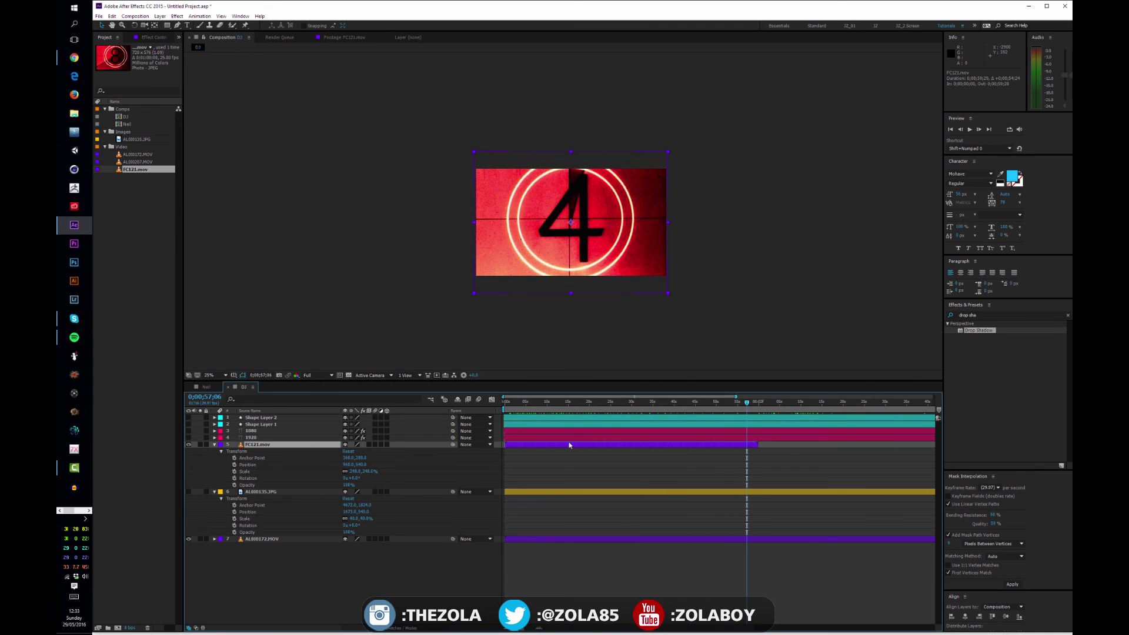
# - Delete the remaining FC121.mov layer and return the playhead to 0;00;00;00 with the preview at 50%
pyautogui.press('Delete')
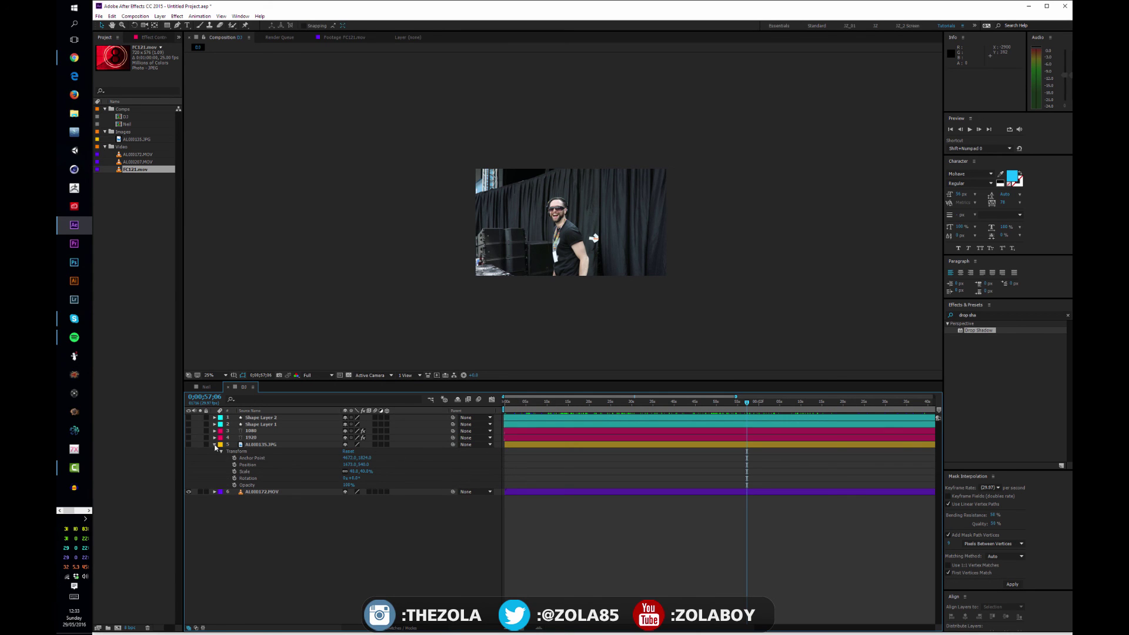
pyautogui.moveTo(517, 403); pyautogui.dragTo(481, 405)
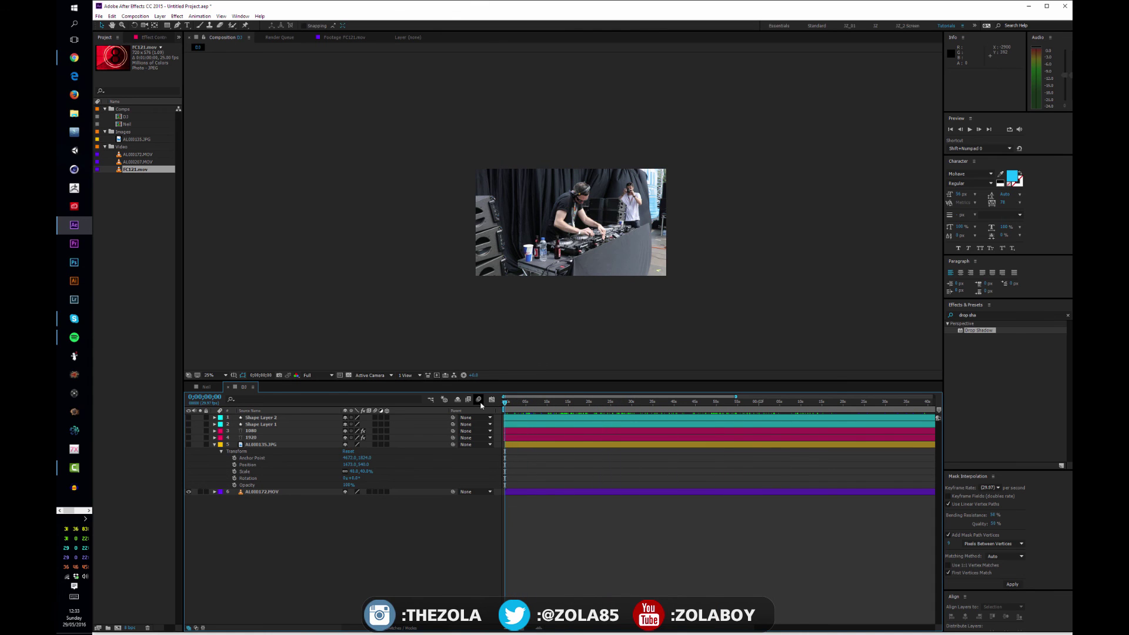
pyautogui.press('.')
pyautogui.press('.')
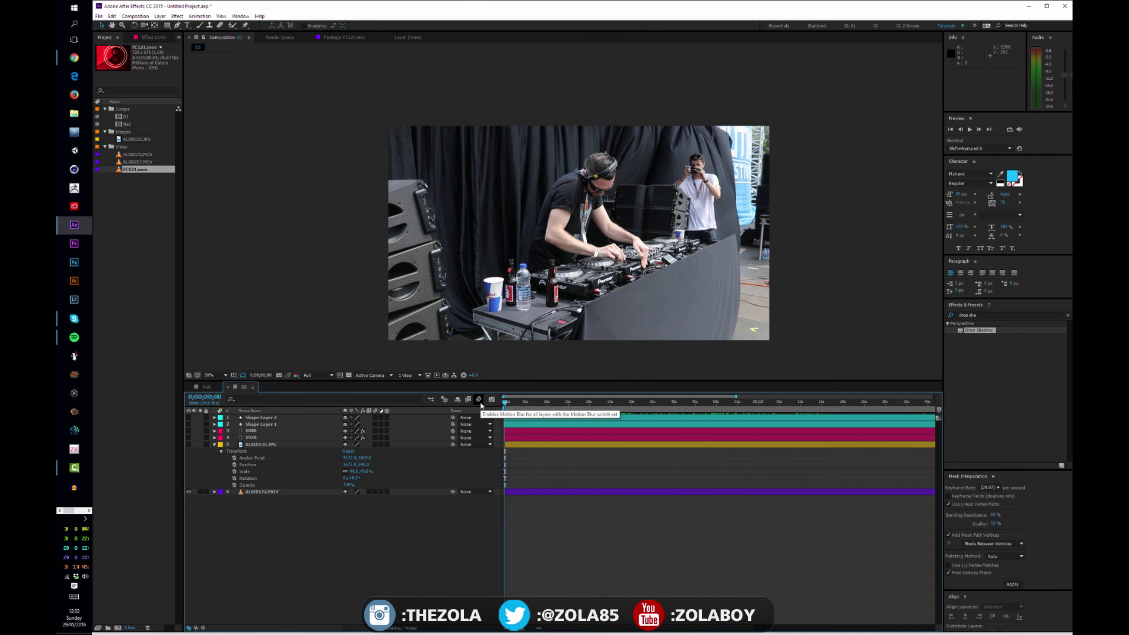
# - Collapse the JPG layer's properties, make that layer visible and show only the Scale property of the MOV layer below it
pyautogui.click(215, 445)
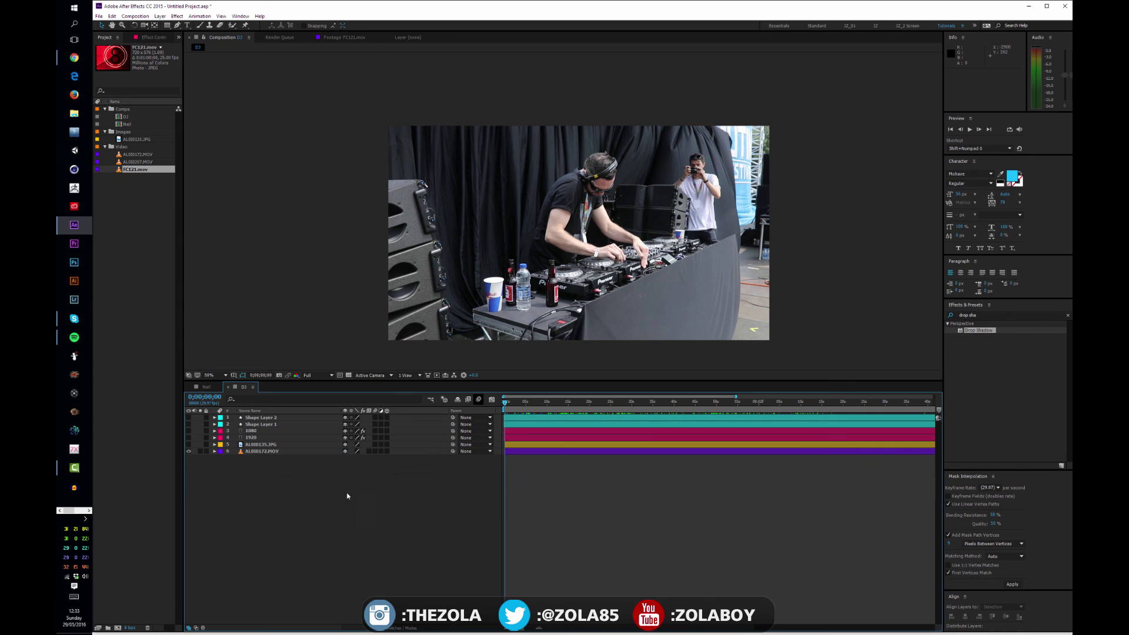
pyautogui.click(213, 453)
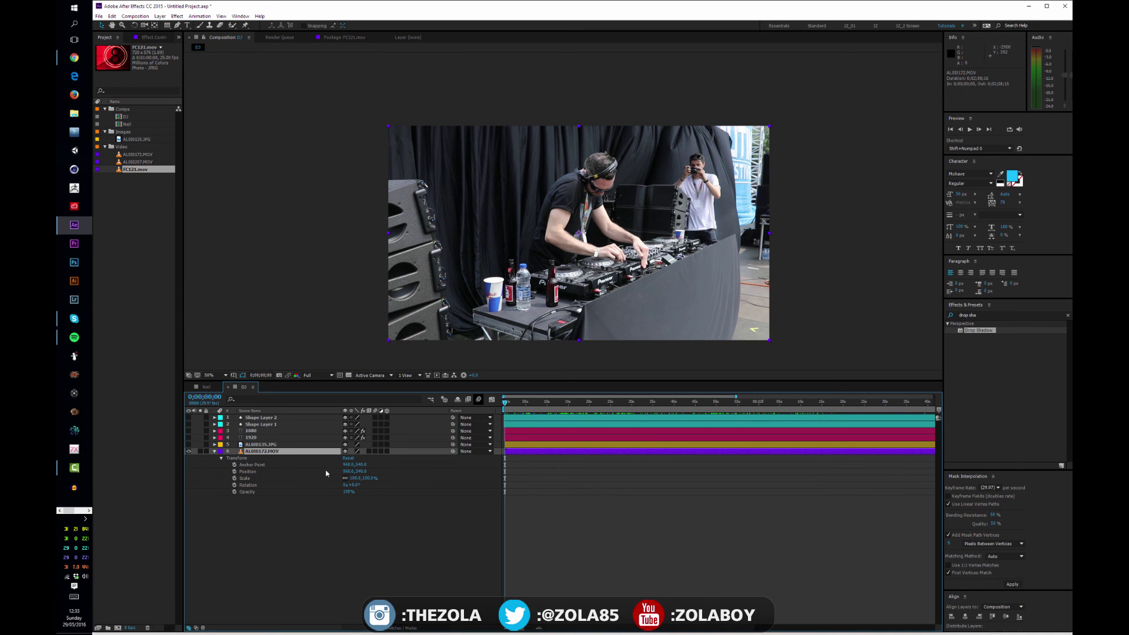
pyautogui.click(189, 445)
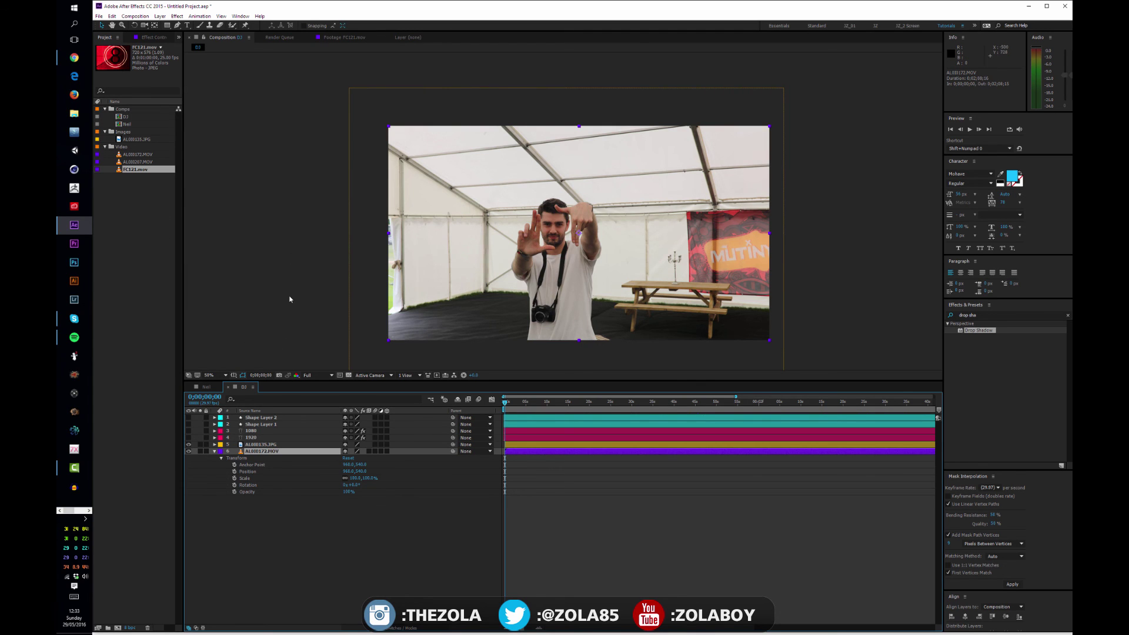
pyautogui.press('s')
# - Try moving the MOV layer hidden behind the image, undo it, and try moving the JPG layer in the composition view
pyautogui.moveTo(465, 301); pyautogui.dragTo(534, 298)
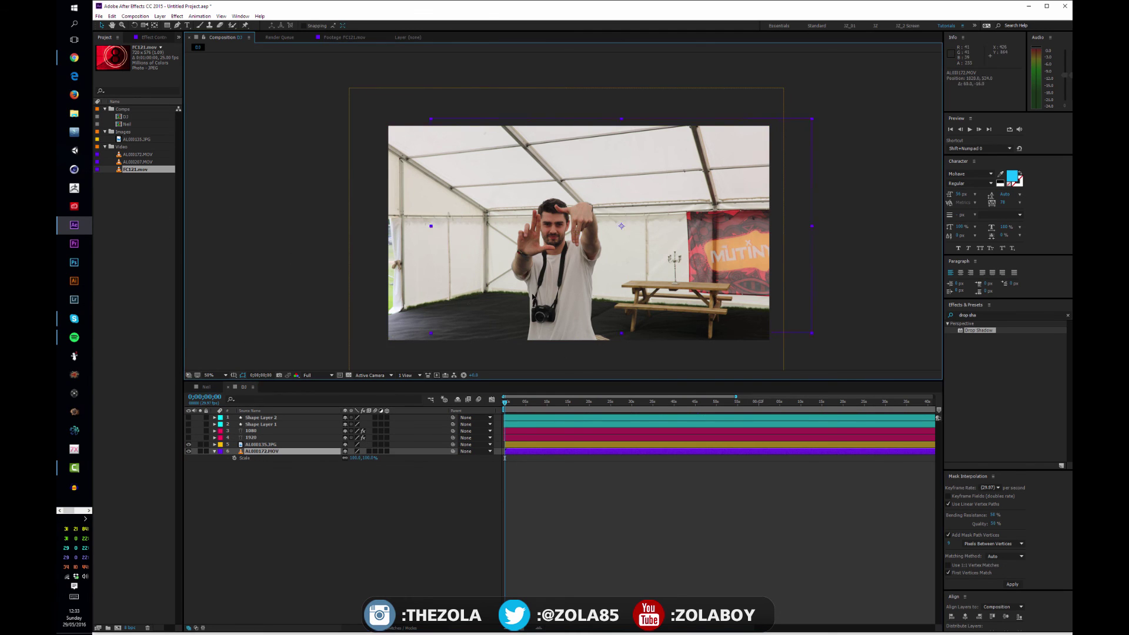
pyautogui.moveTo(445, 318); pyautogui.dragTo(525, 303)
pyautogui.hotkey('ctrl', 'z')
pyautogui.click(268, 445)
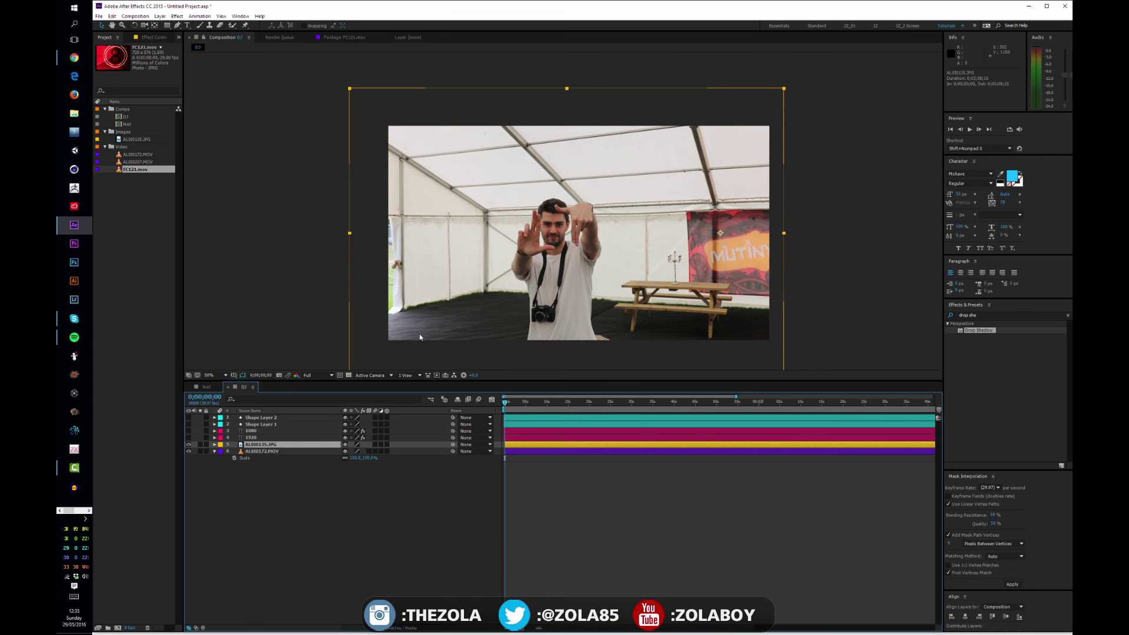
pyautogui.moveTo(441, 295); pyautogui.dragTo(396, 289)
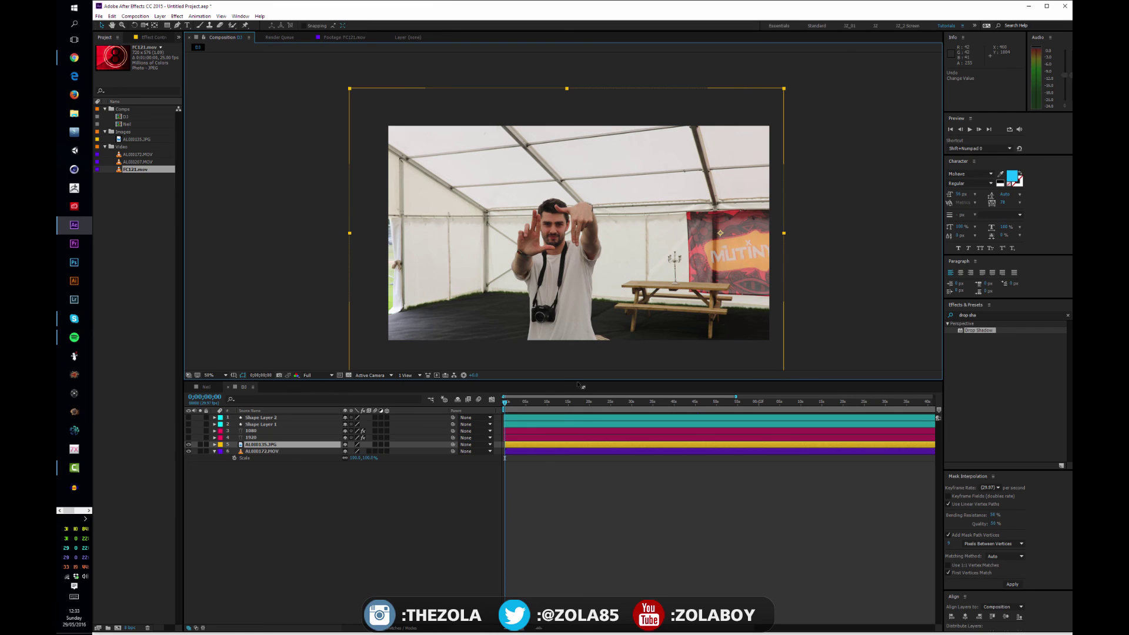